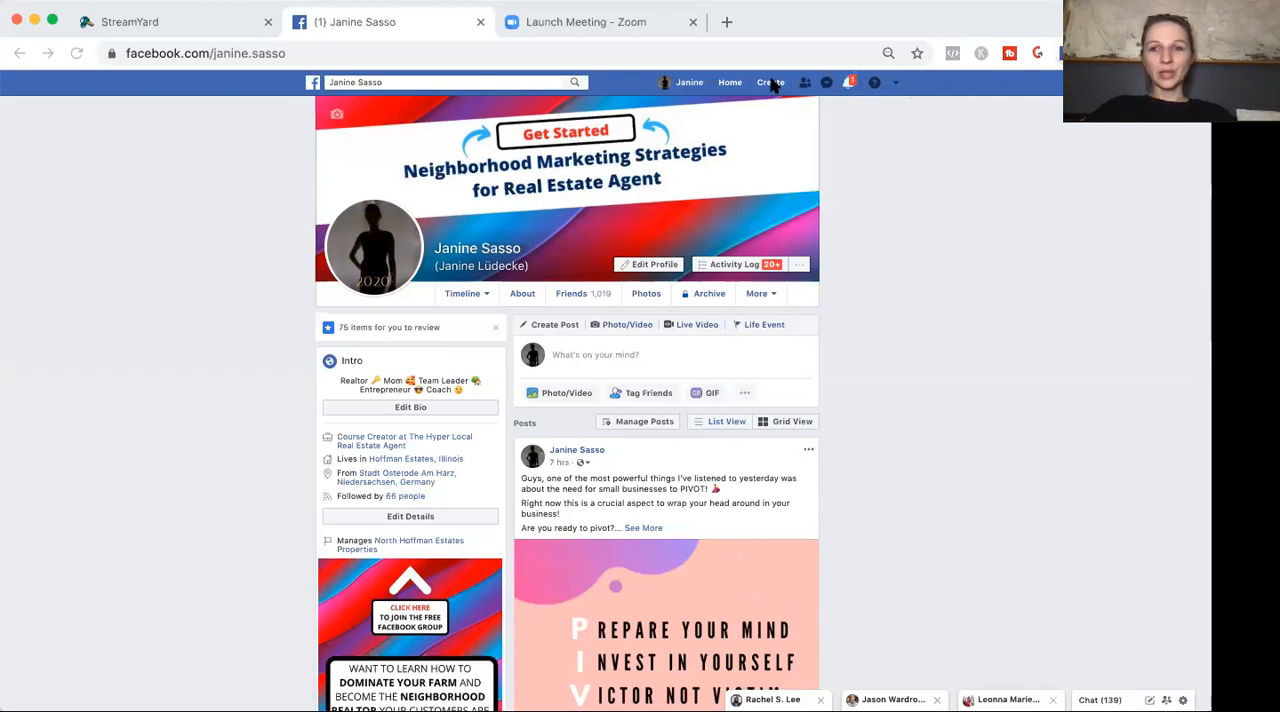
Start a new Facebook group and name it "Living in 60192 - Hoffman Estates, Illinois".
click(771, 84)
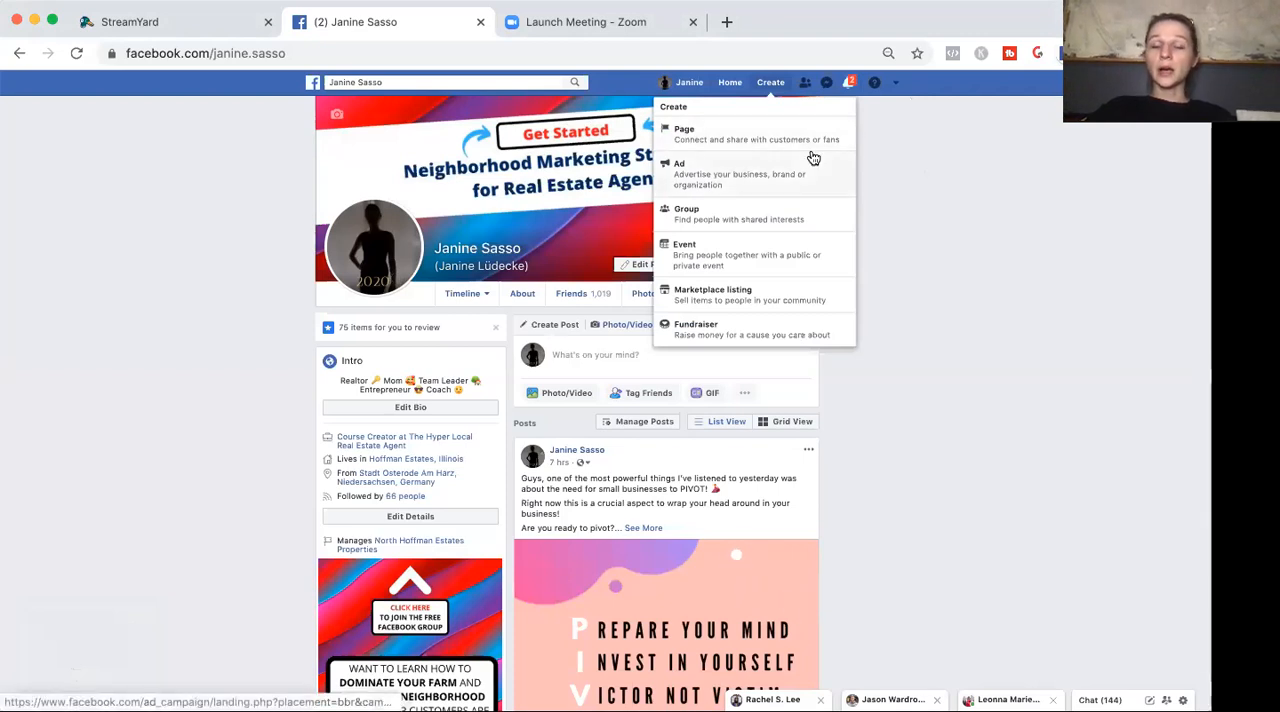
click(733, 220)
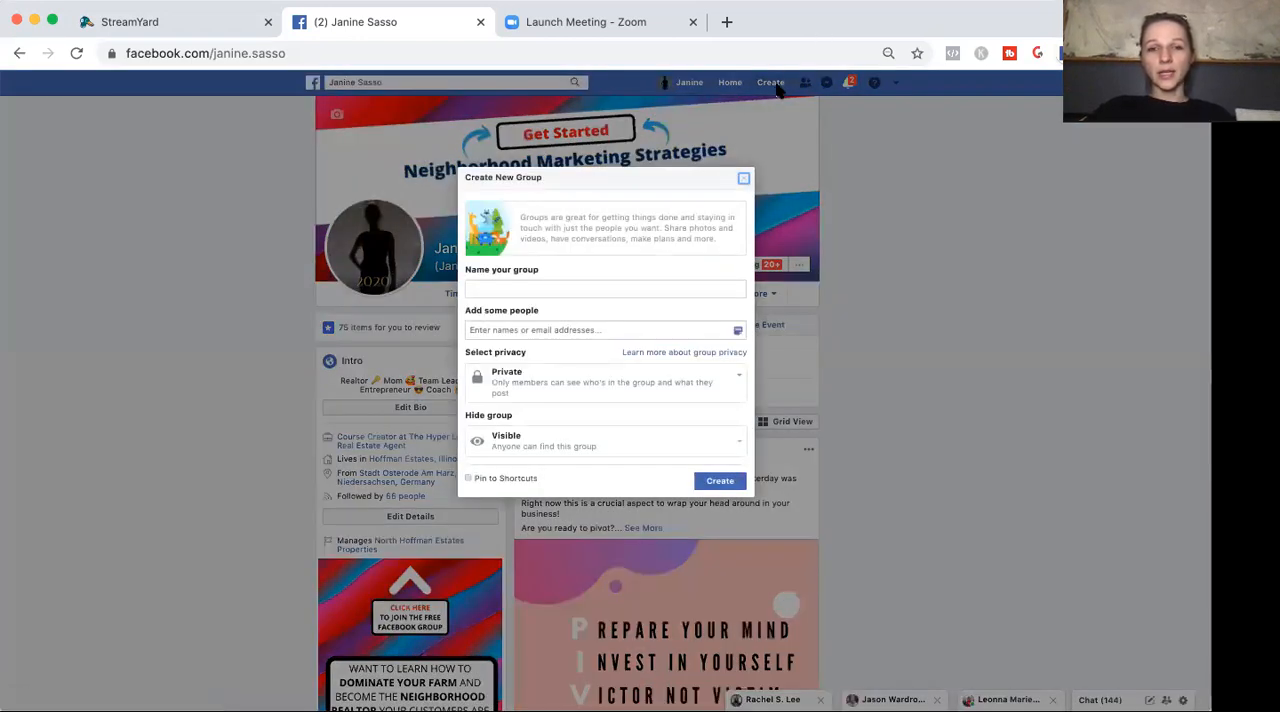
click(556, 291)
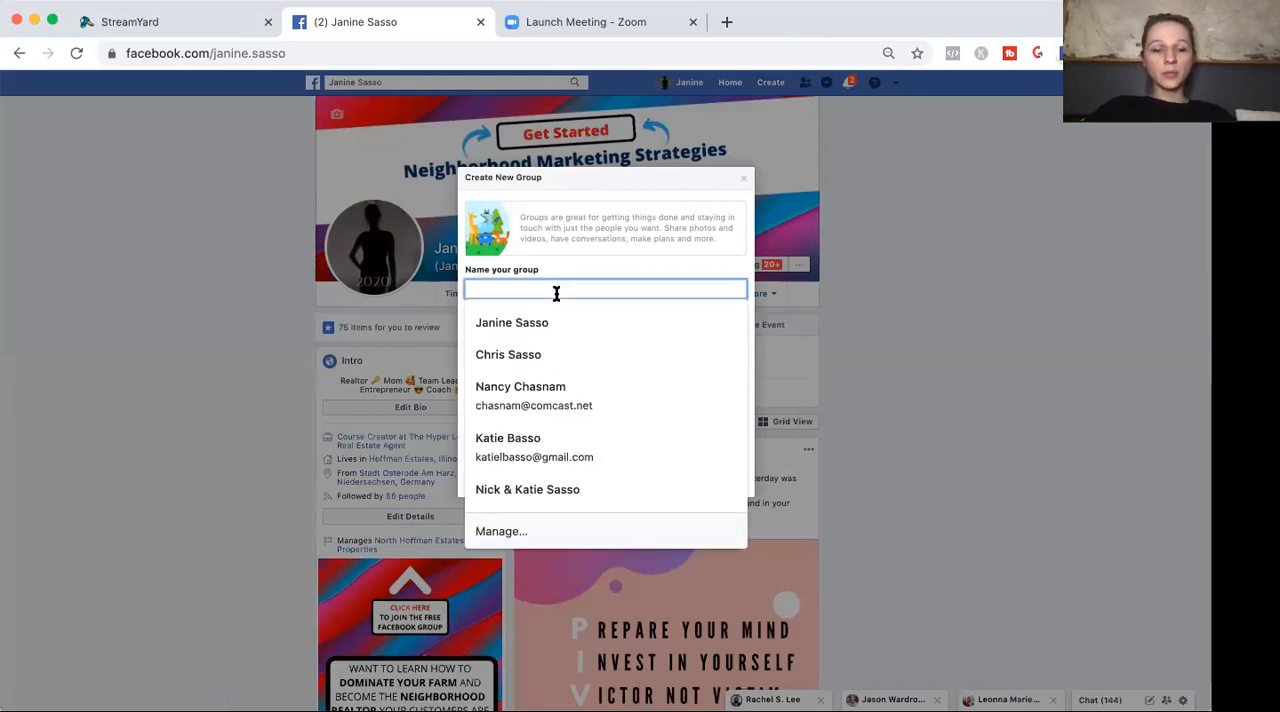
text(Living in)
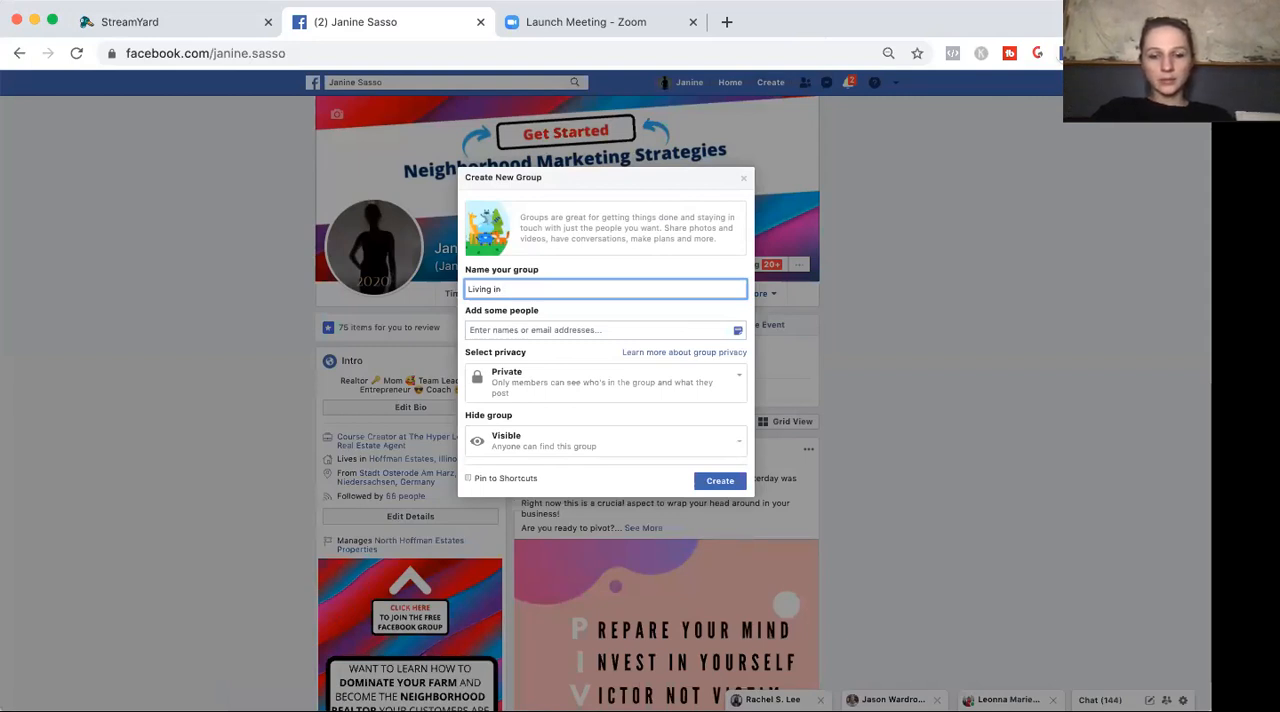
text(0192)
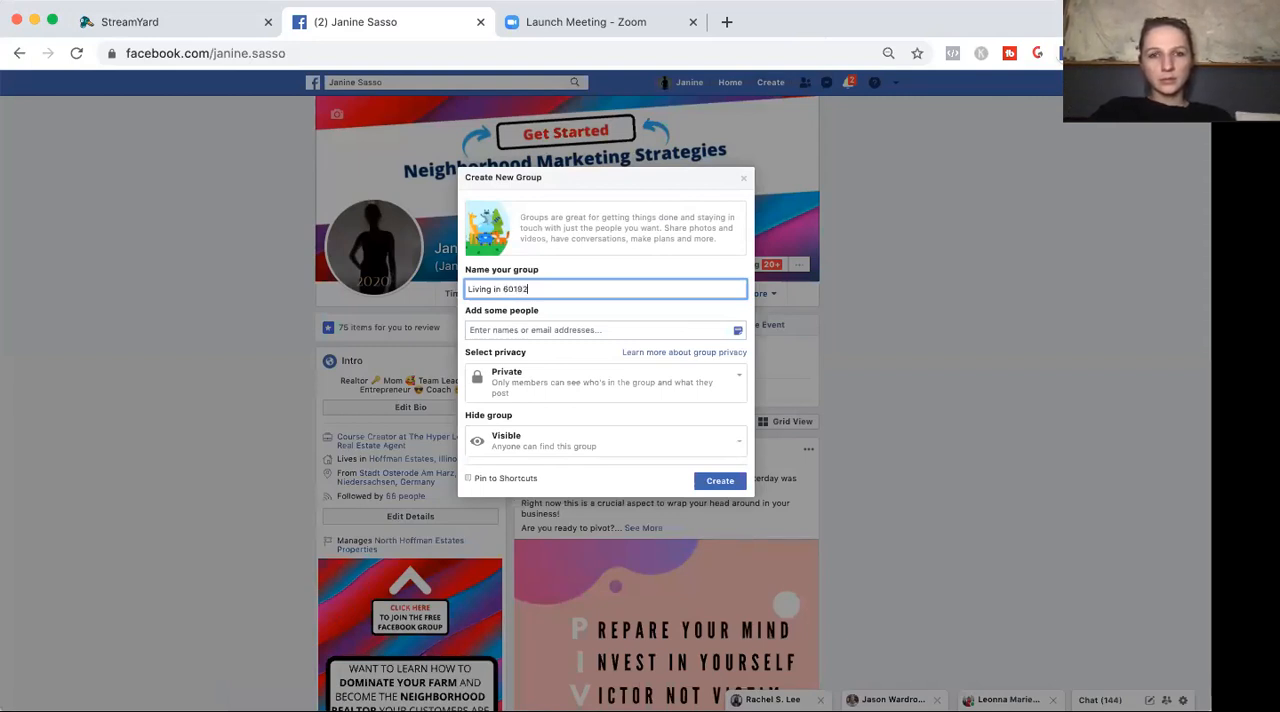
click(503, 289)
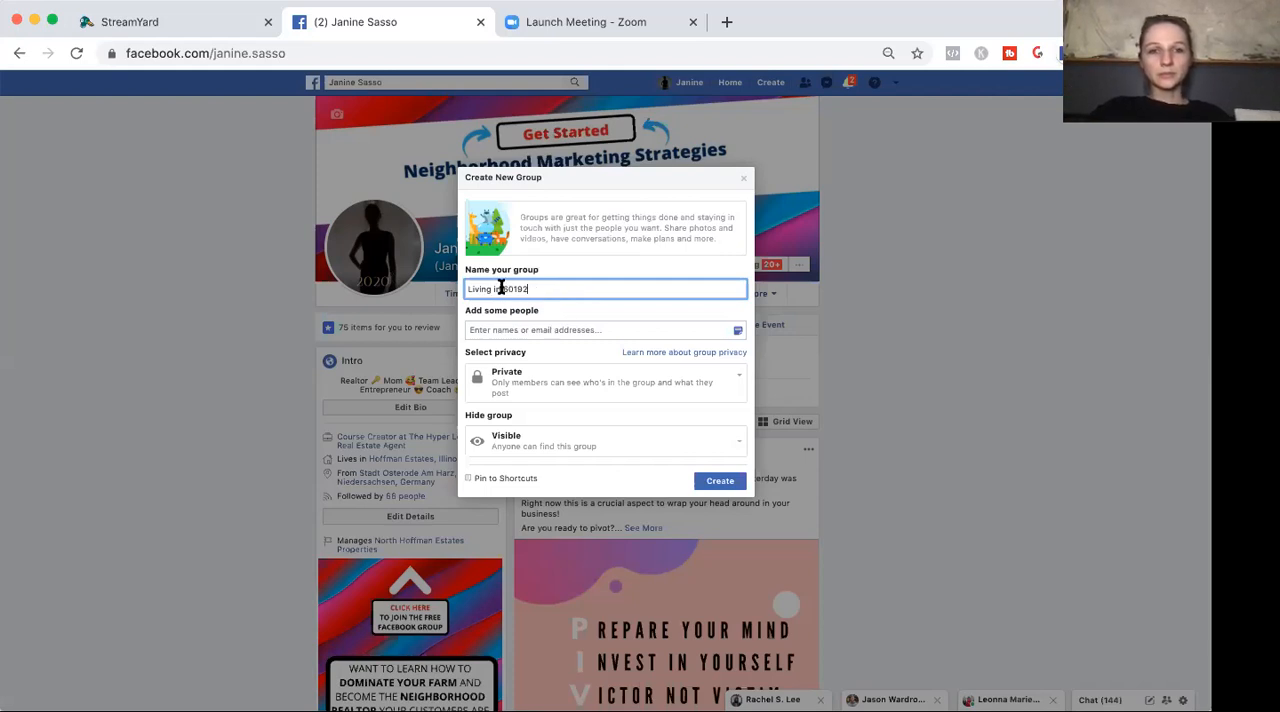
text(-)
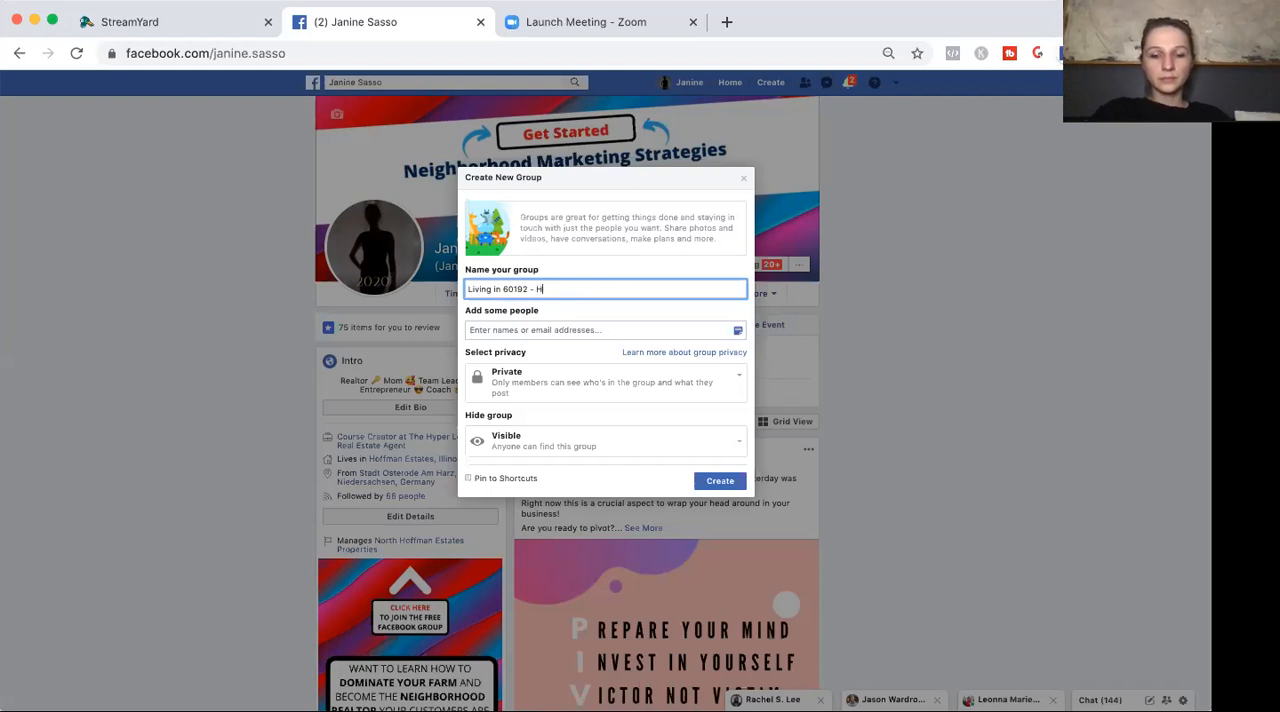
text( Hoffman Estates)
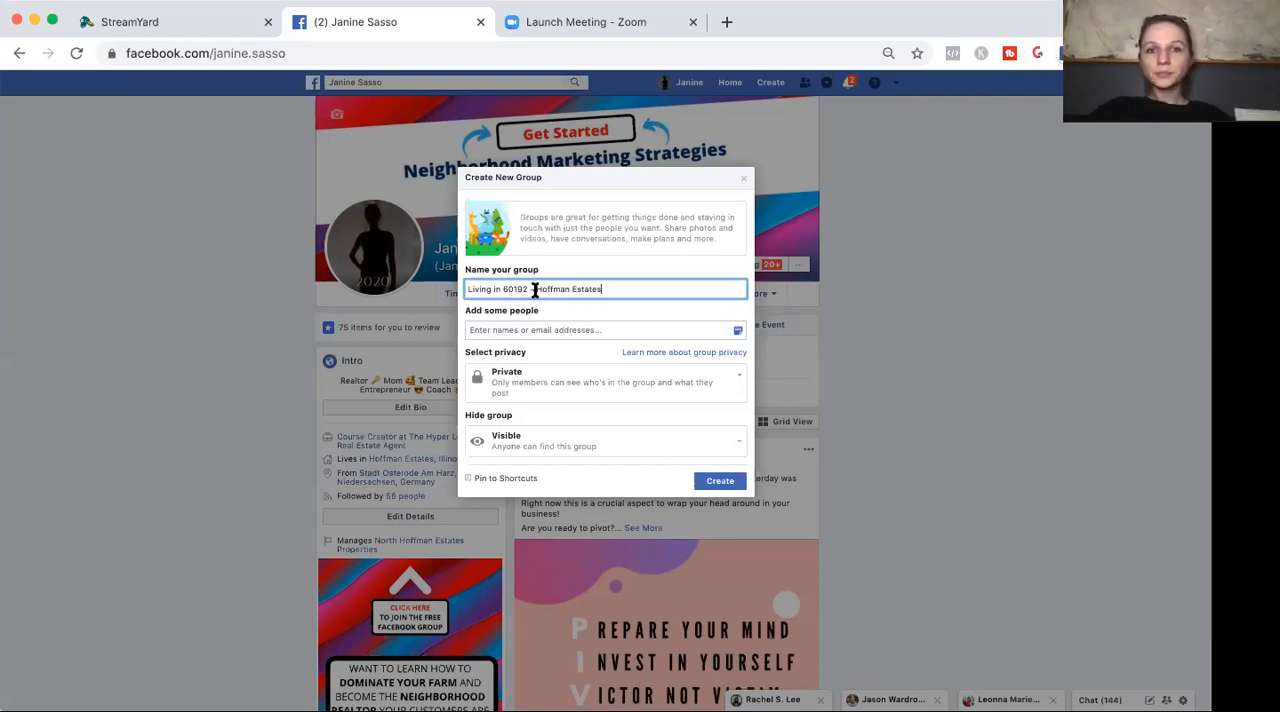
text(, Illinois)
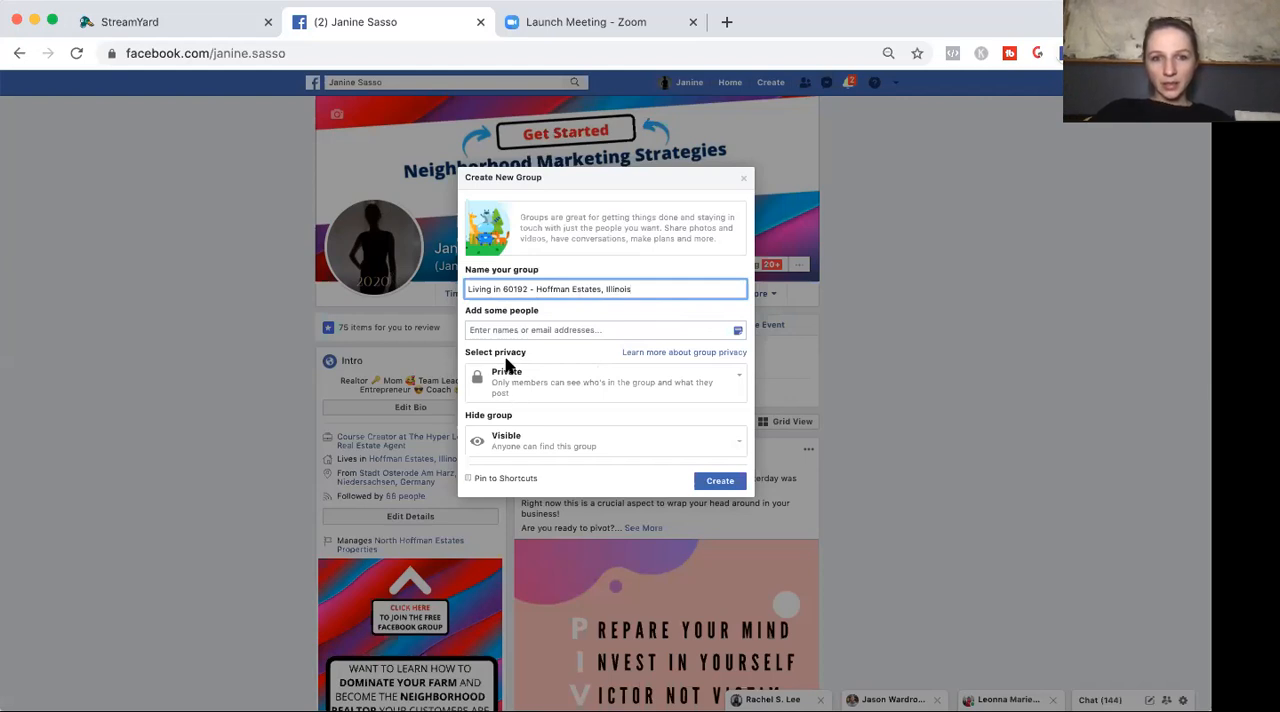
Create the group with privacy kept at Private and visibility at Visible, pinned to shortcuts.
click(737, 377)
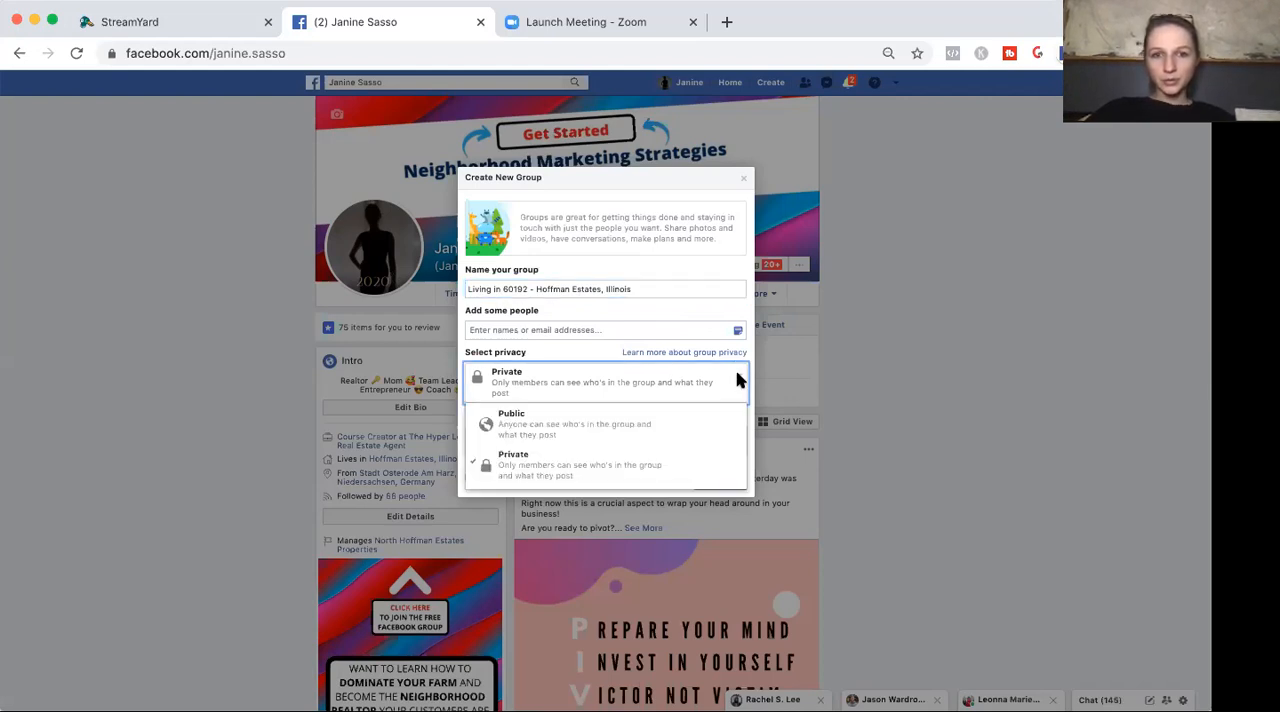
click(737, 377)
click(737, 377)
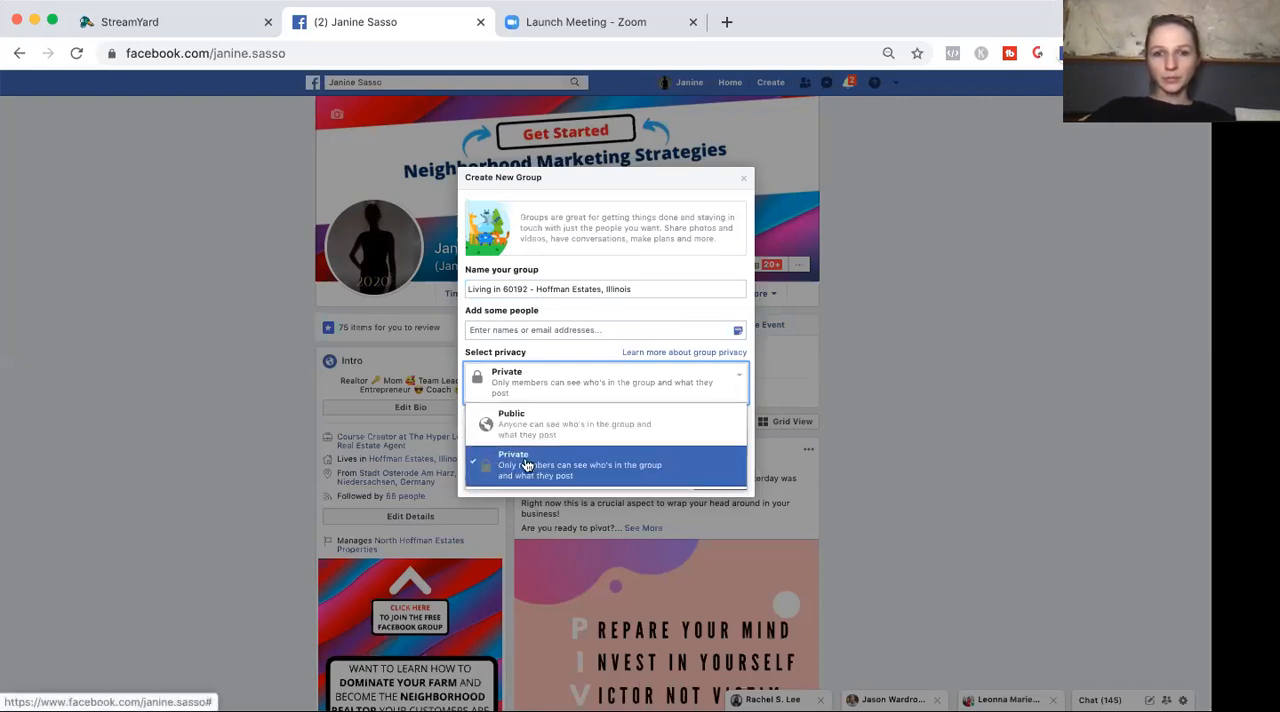
click(750, 352)
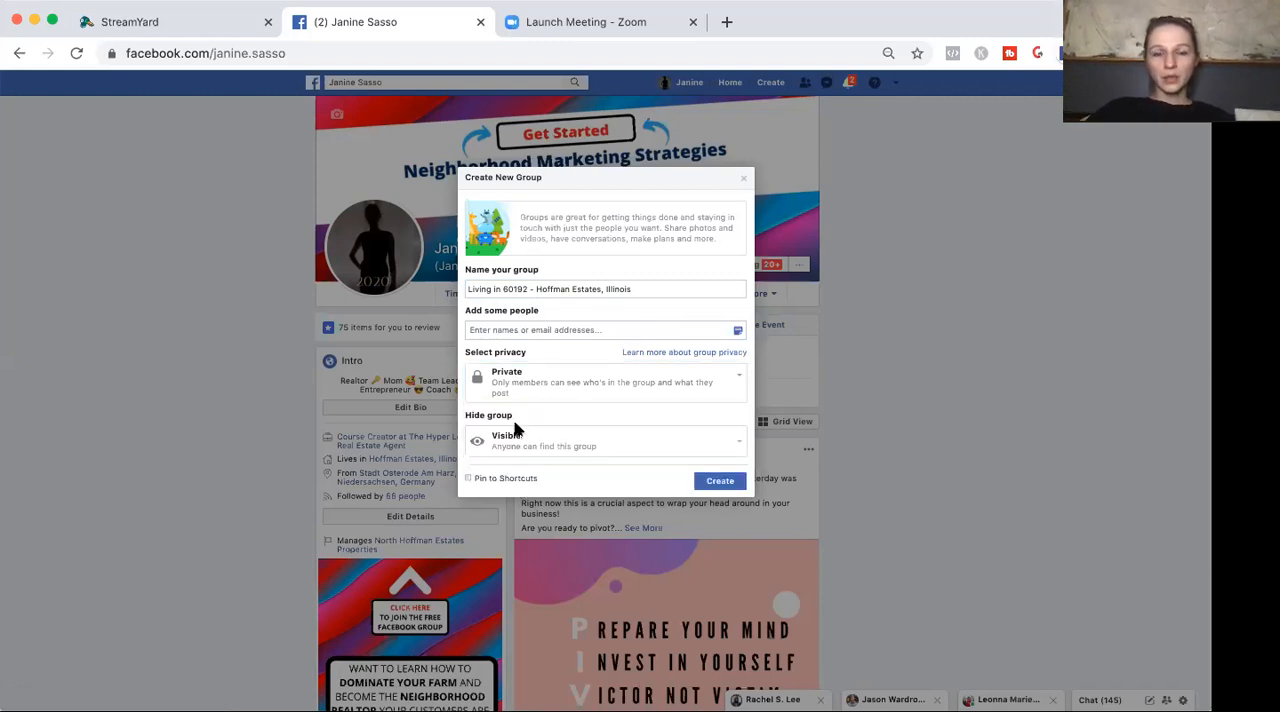
click(600, 450)
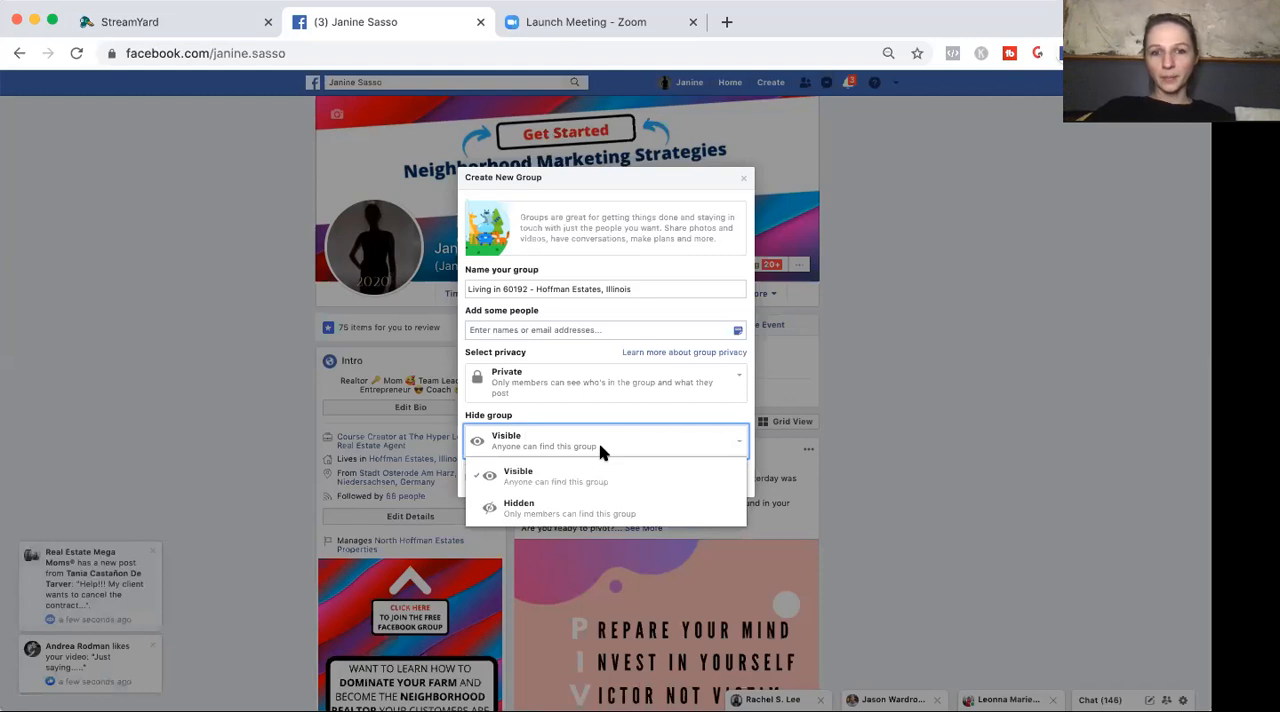
click(546, 476)
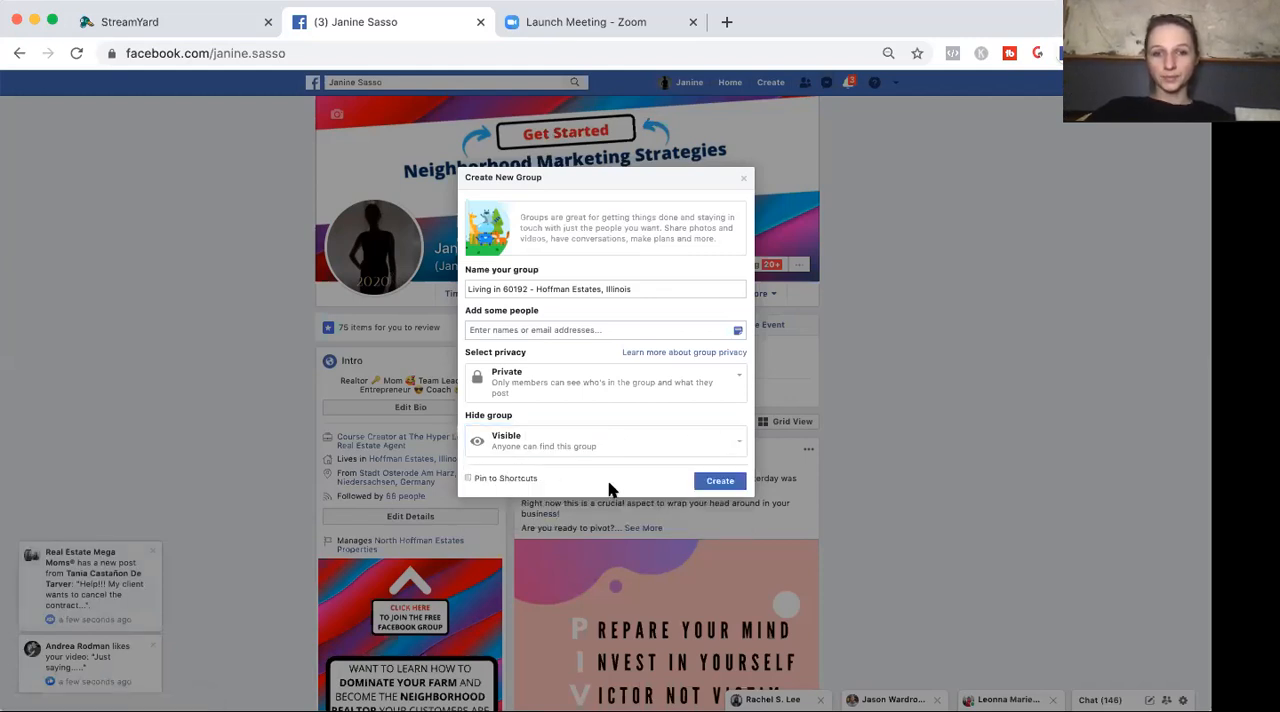
click(467, 479)
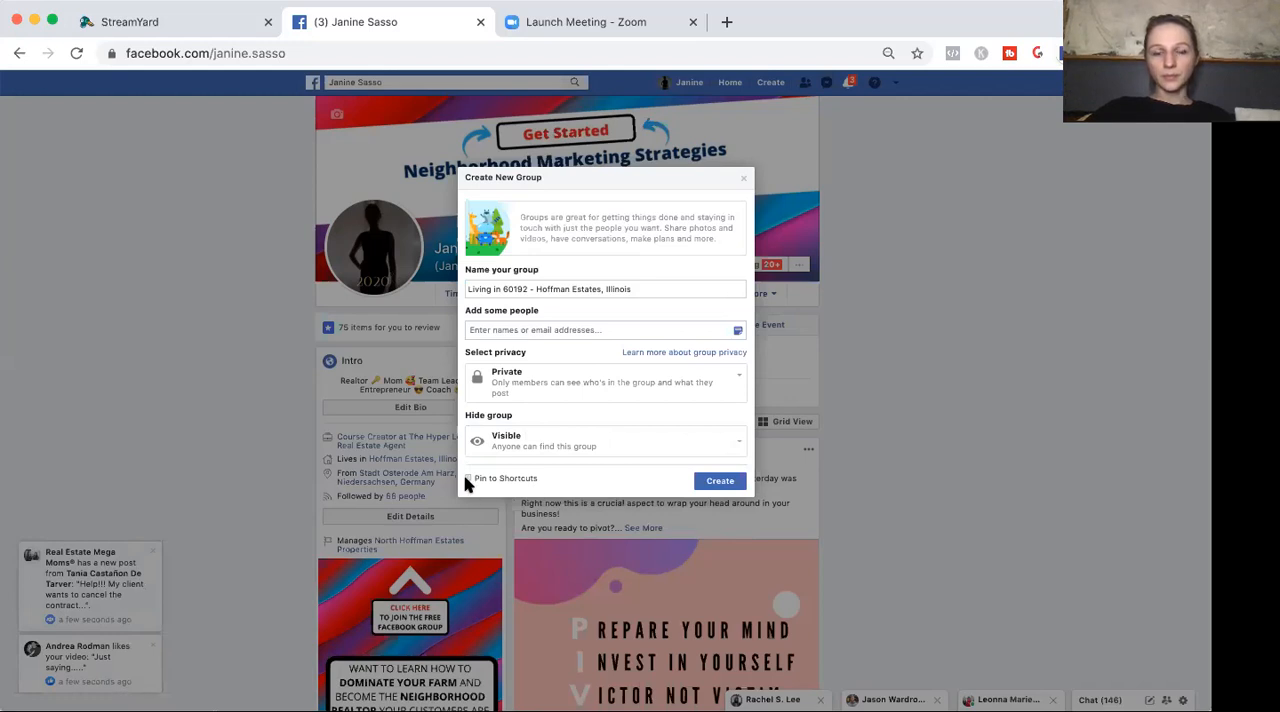
click(737, 486)
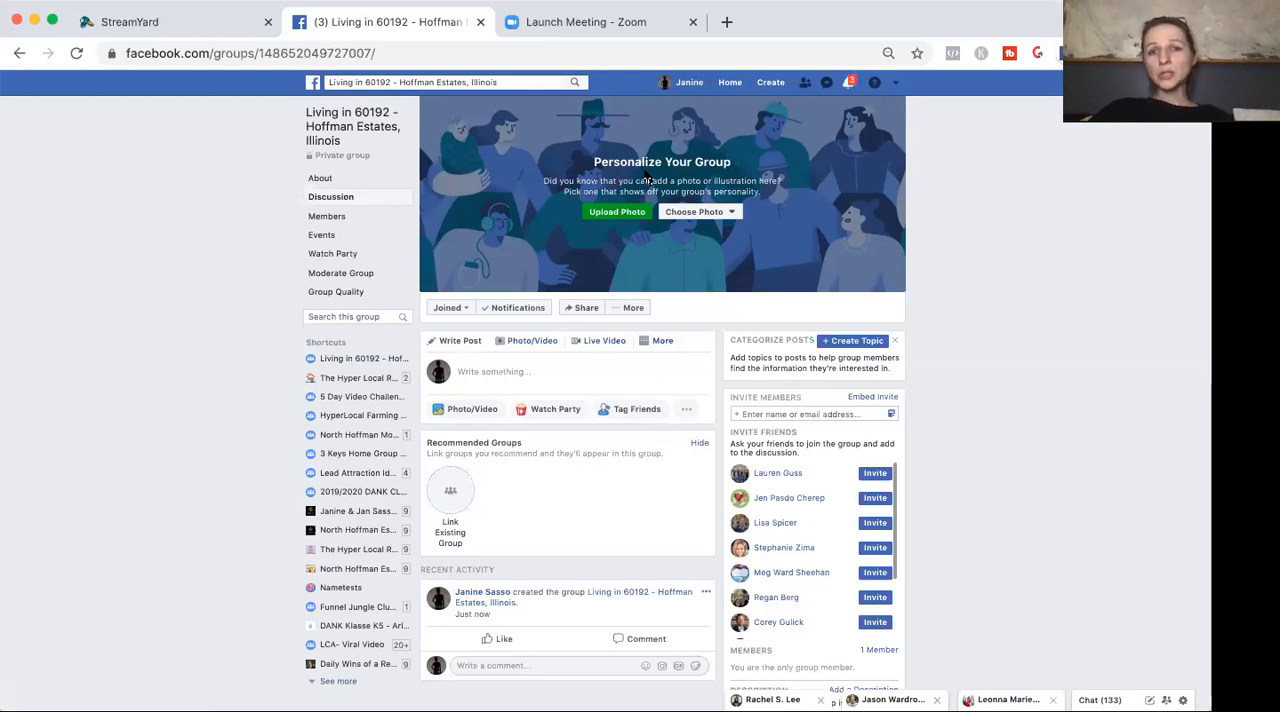
click(688, 213)
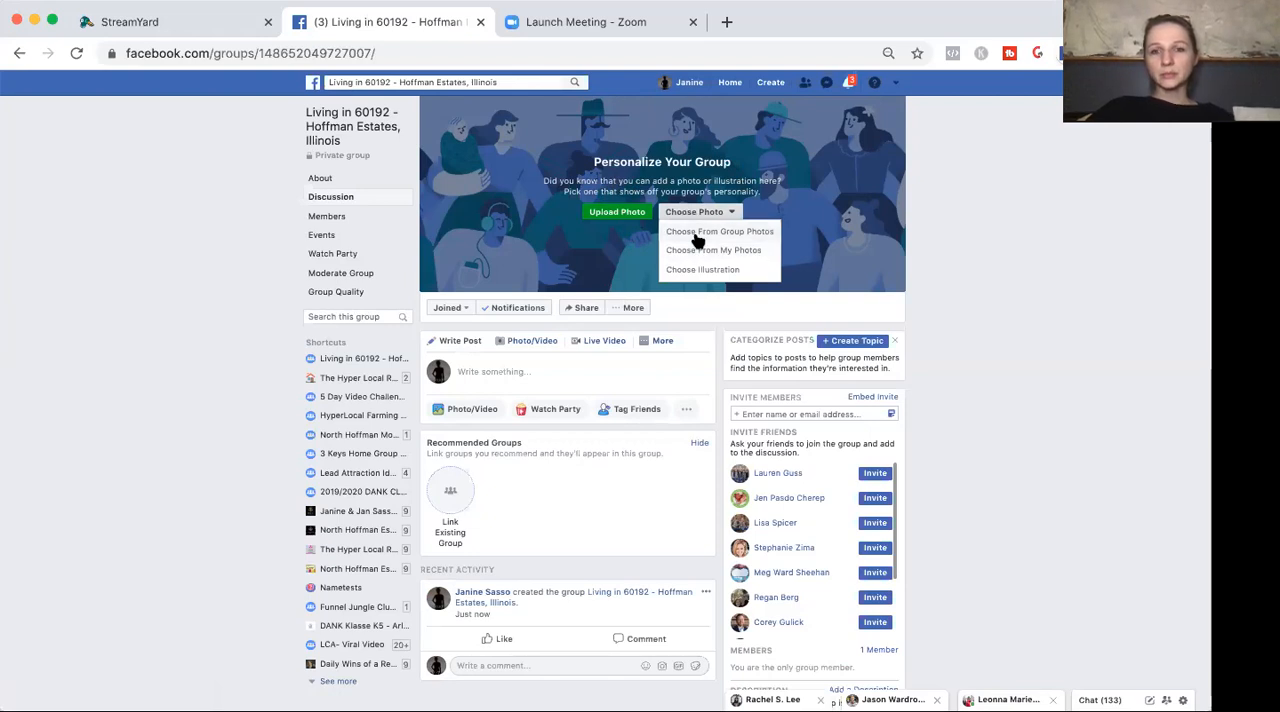
click(698, 249)
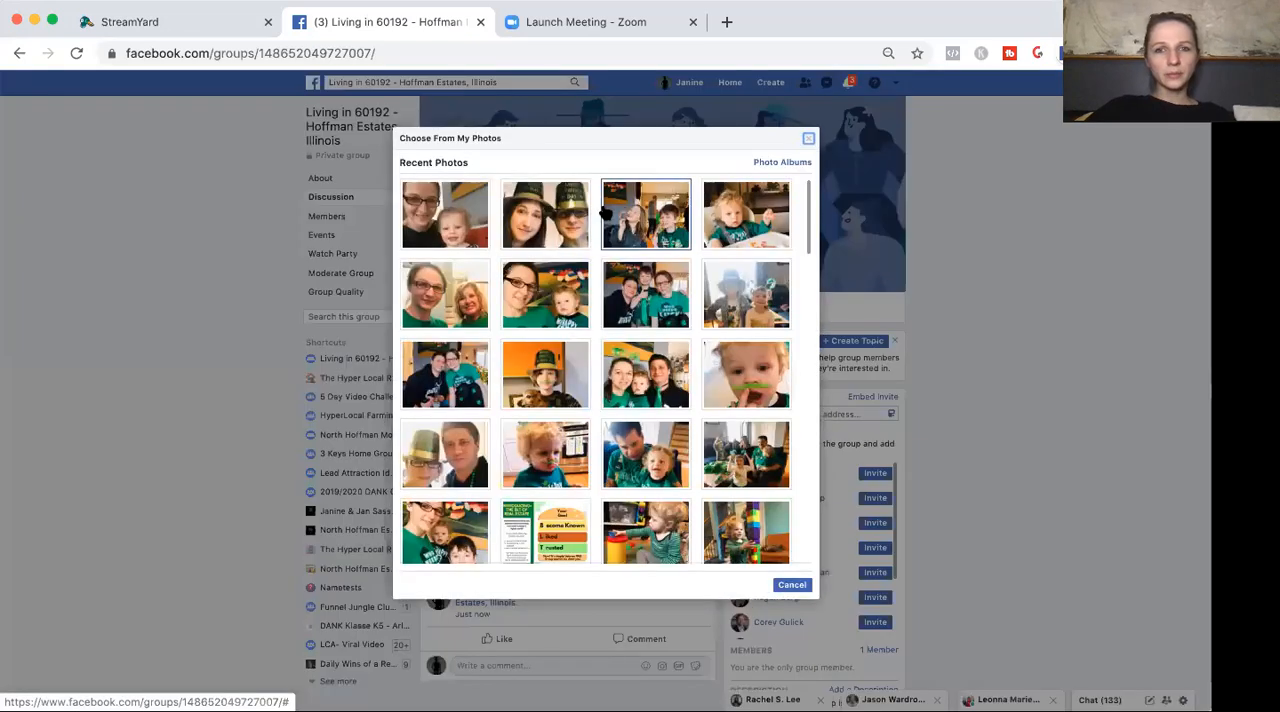
drag(809, 207, 886, 540)
scroll(888, 500, up, 10)
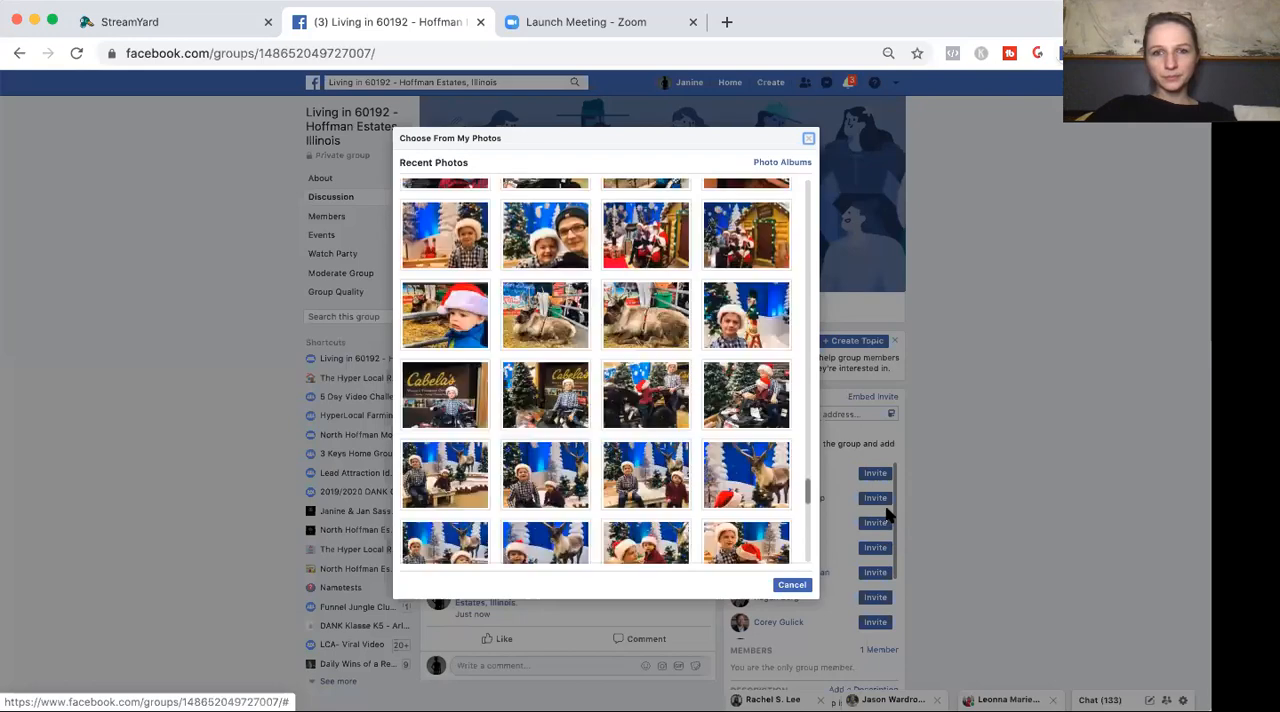
scroll(890, 442, up, 5)
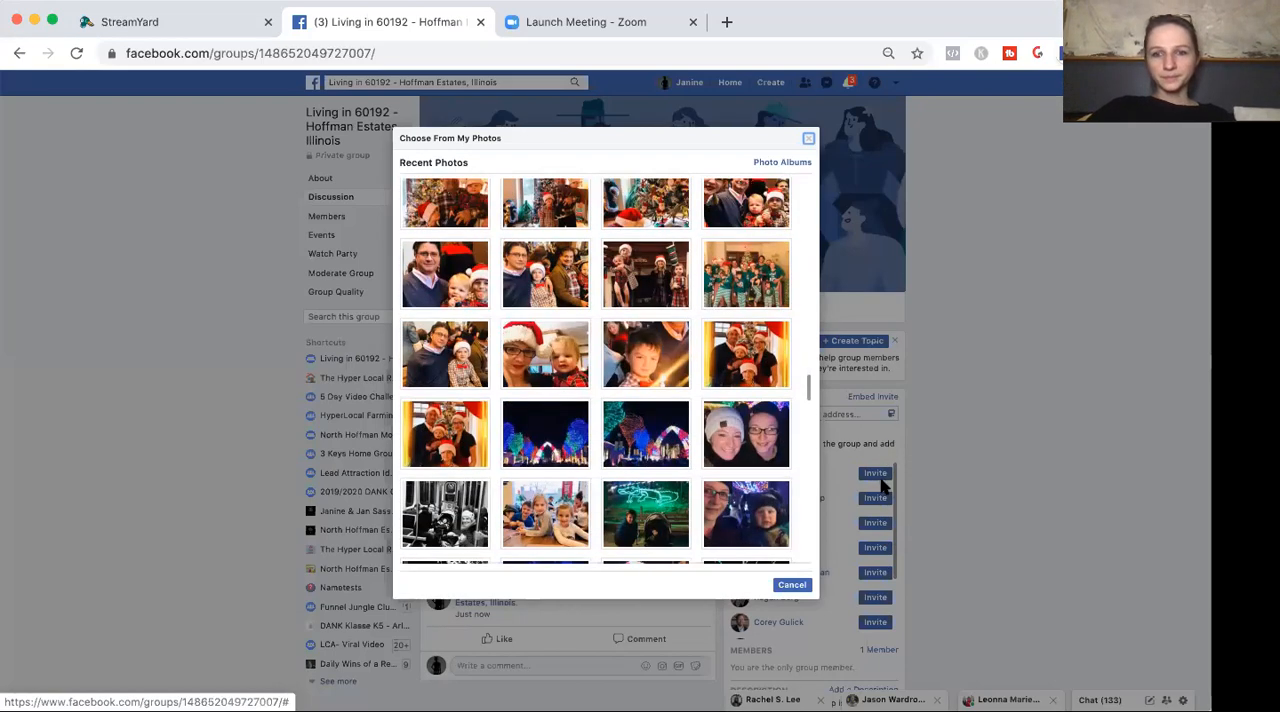
click(791, 585)
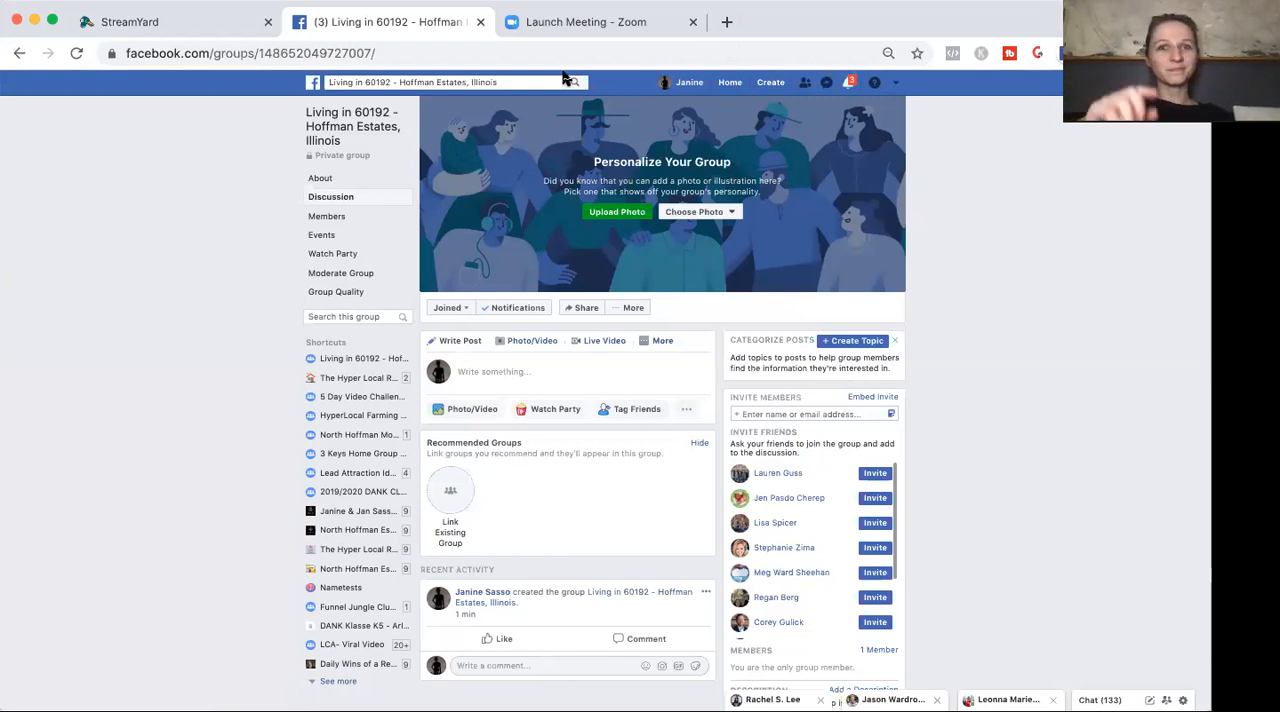
Search Google in a new tab for "facebook group cover photo size" and view the image results.
click(726, 22)
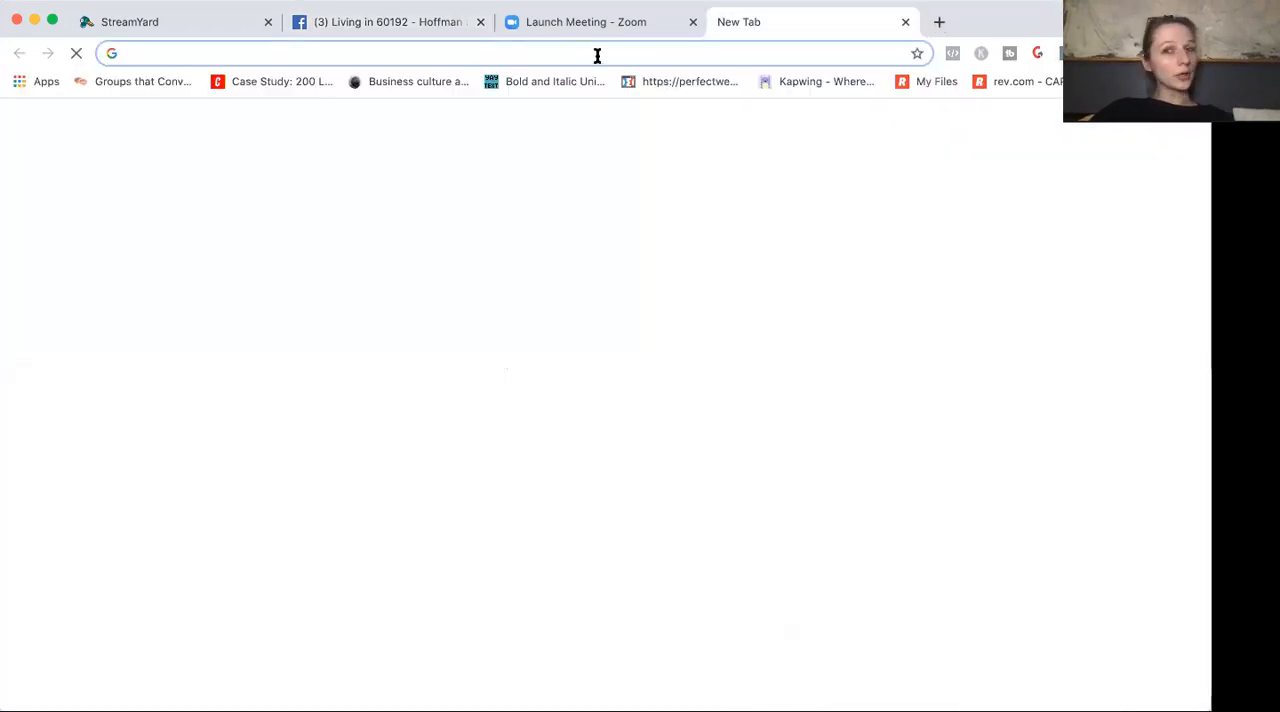
click(571, 370)
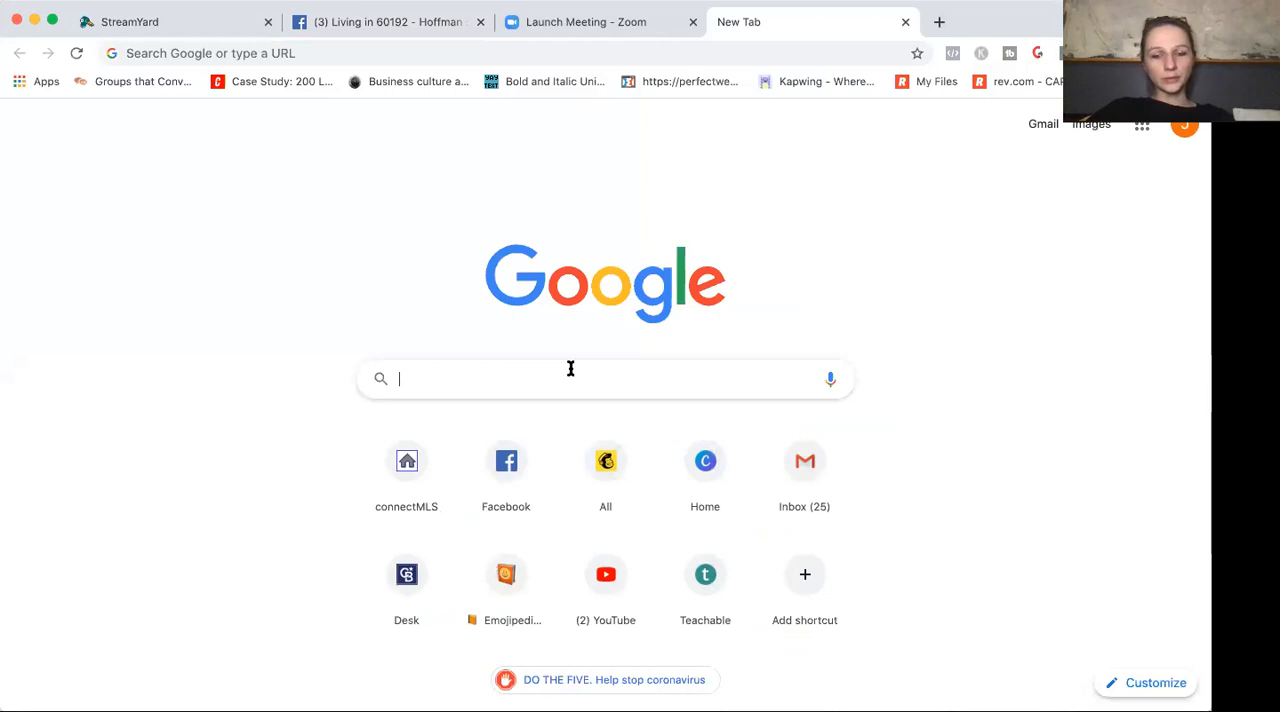
text(fa)
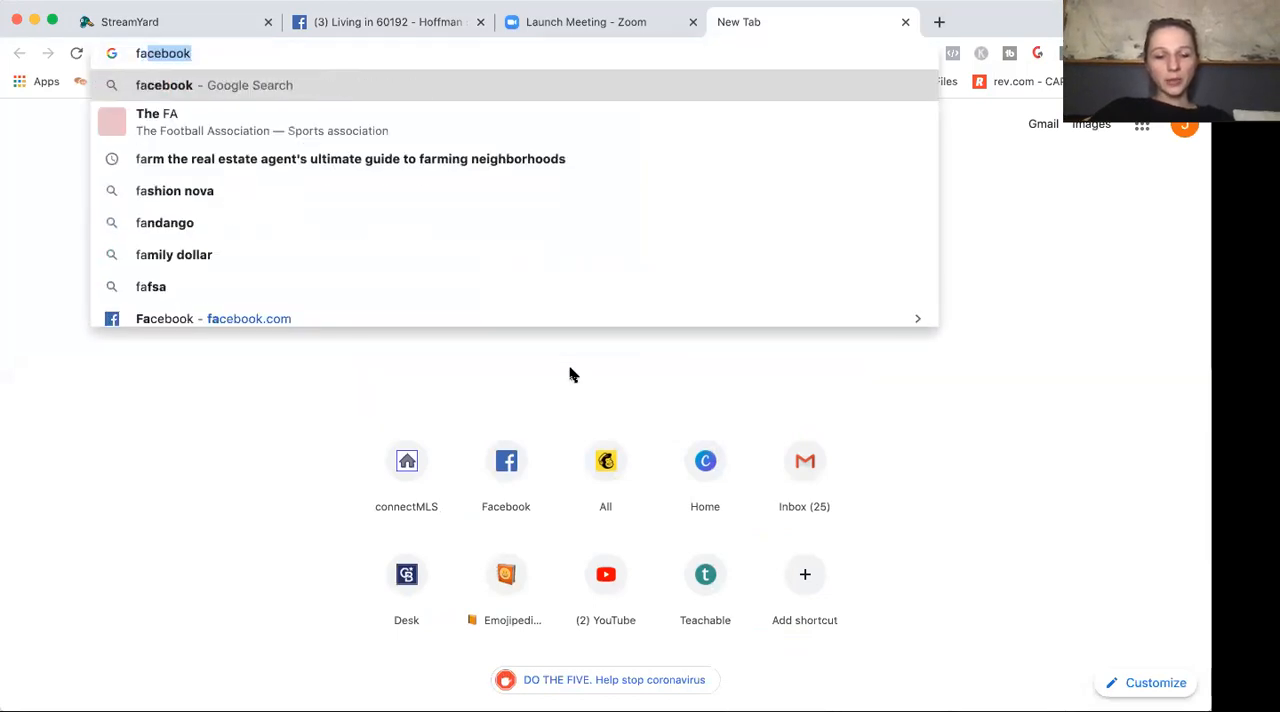
text(cebook)
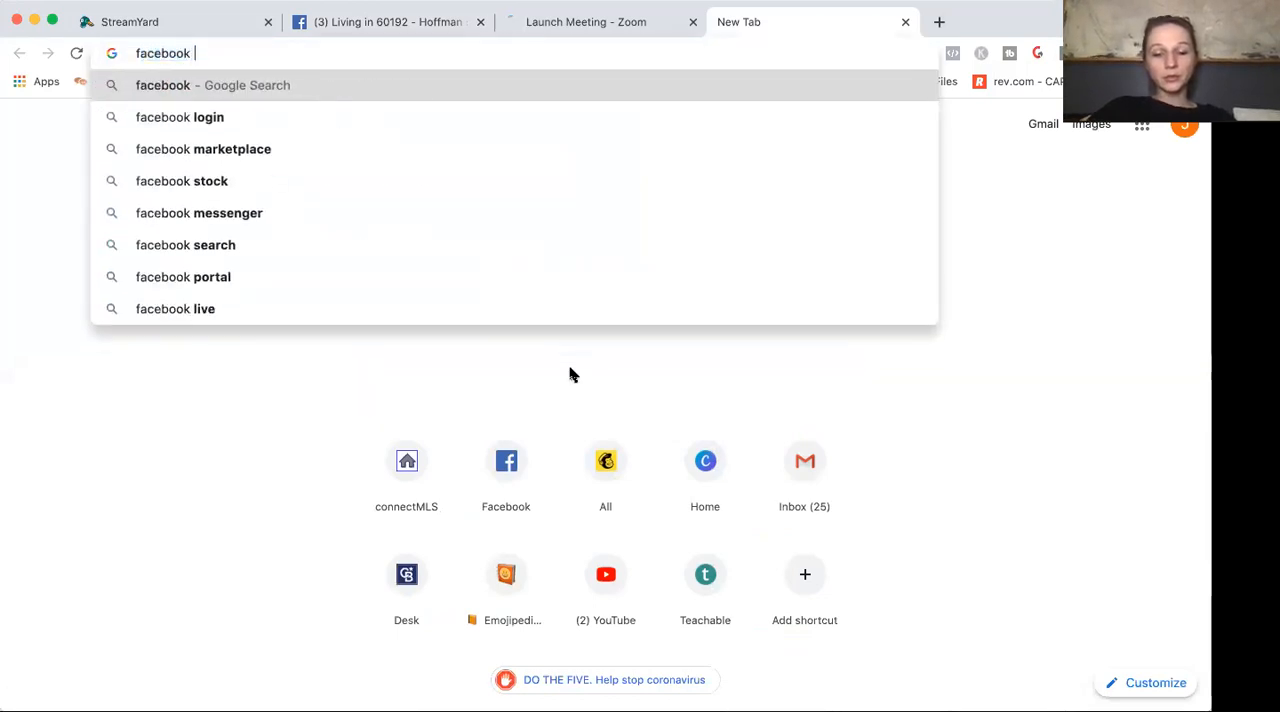
text( group)
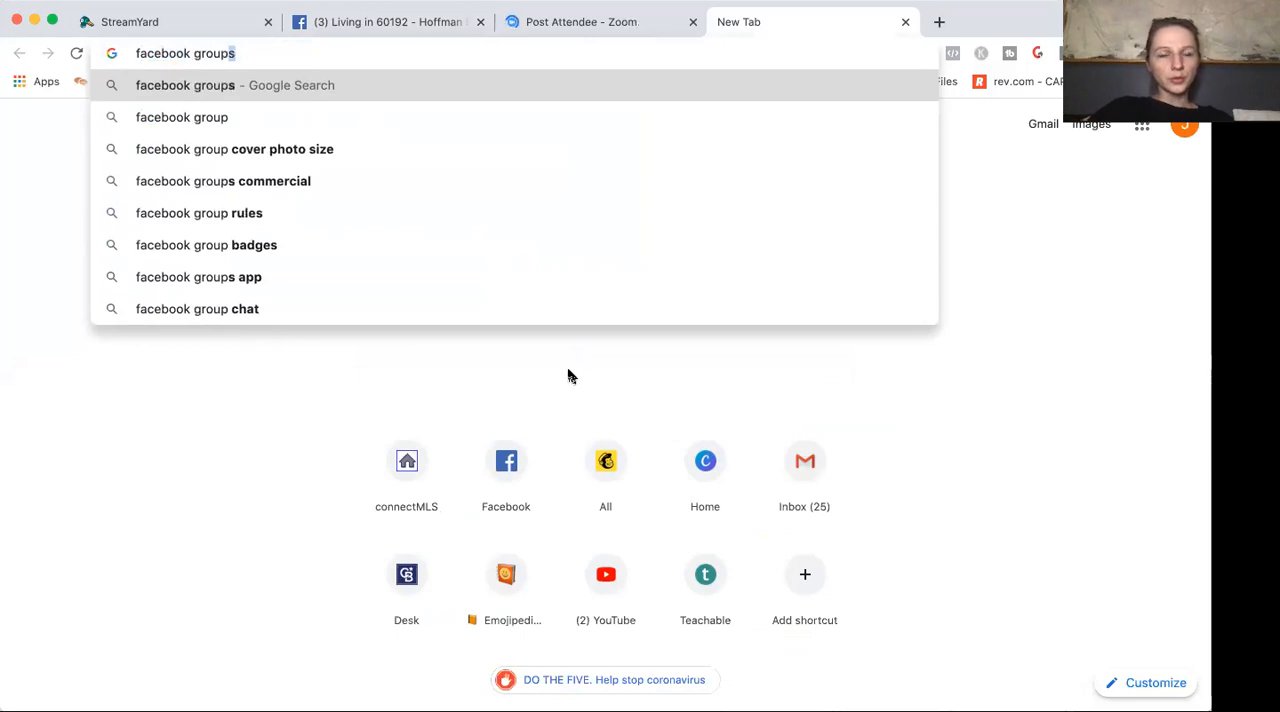
click(318, 149)
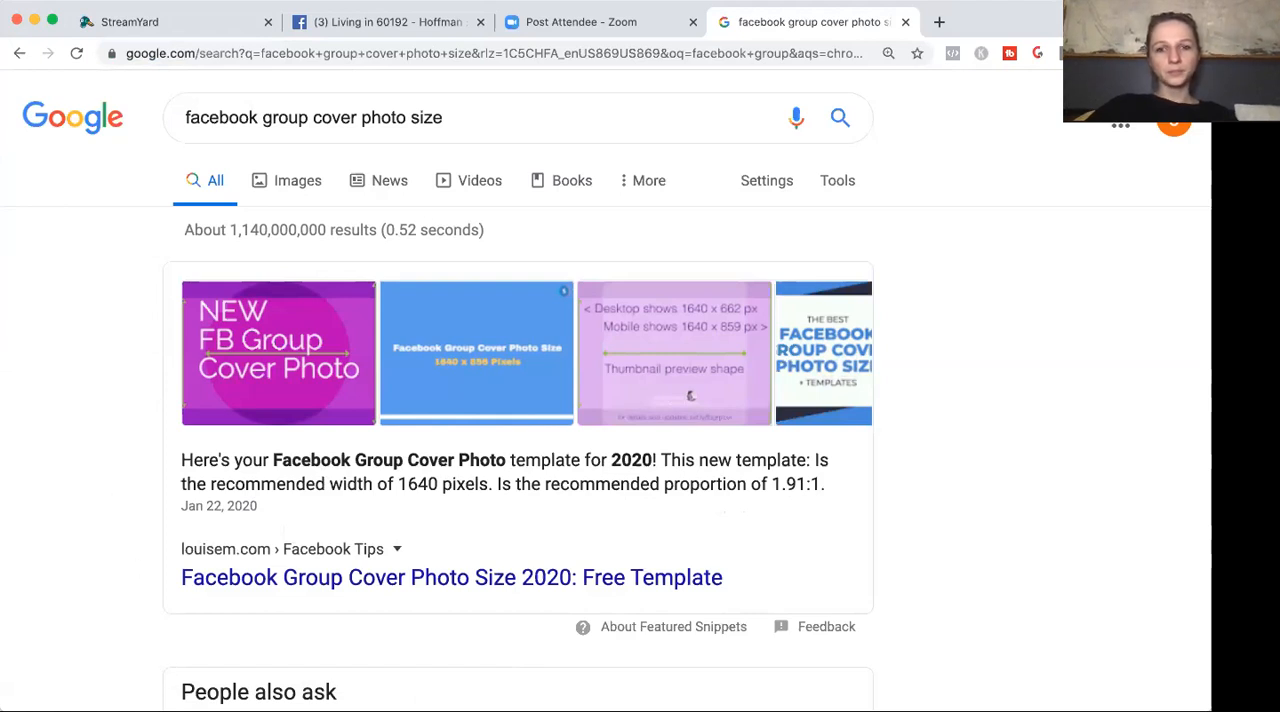
click(298, 190)
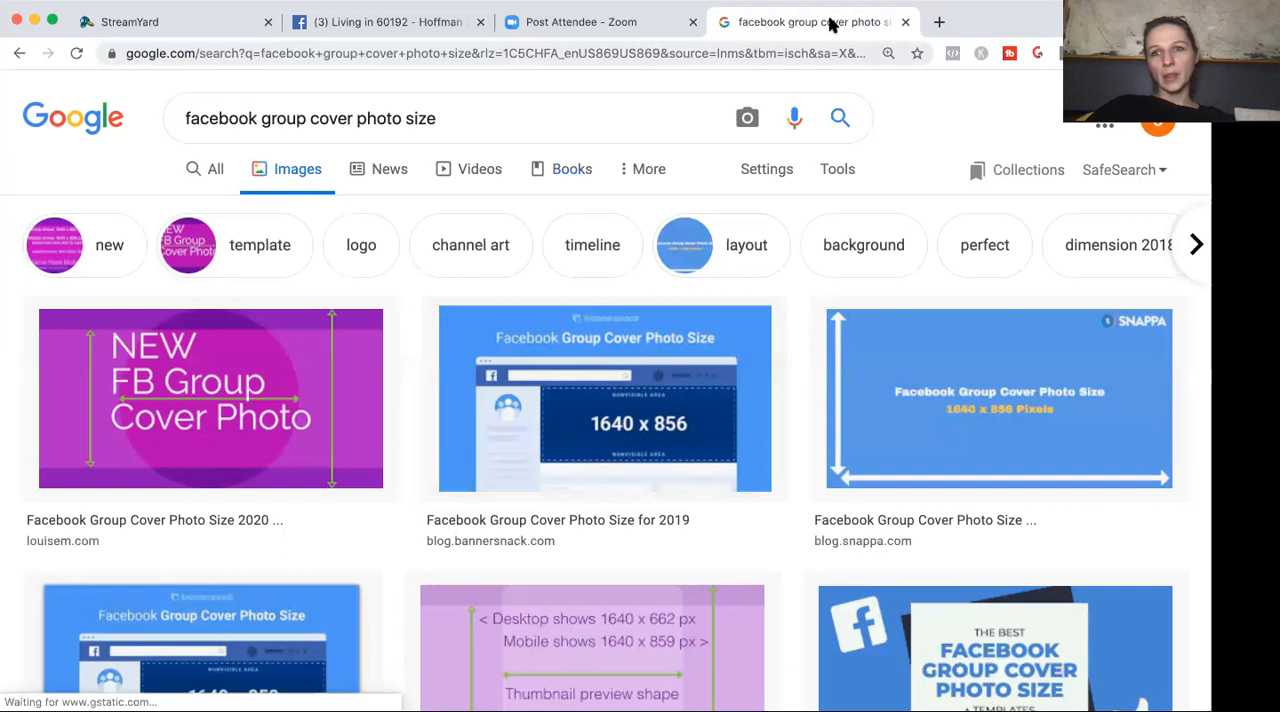
Open canva.com in a new tab and create a blank custom design of 1640 × 856 px.
click(938, 22)
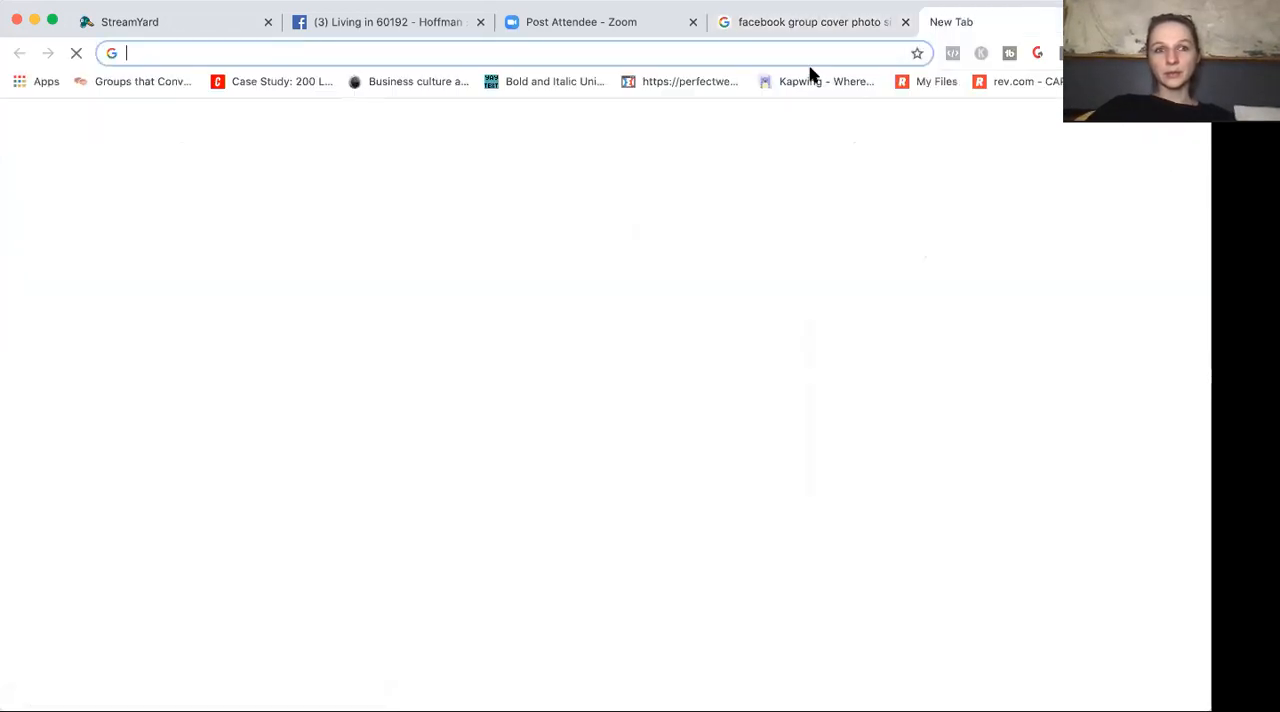
text(can)
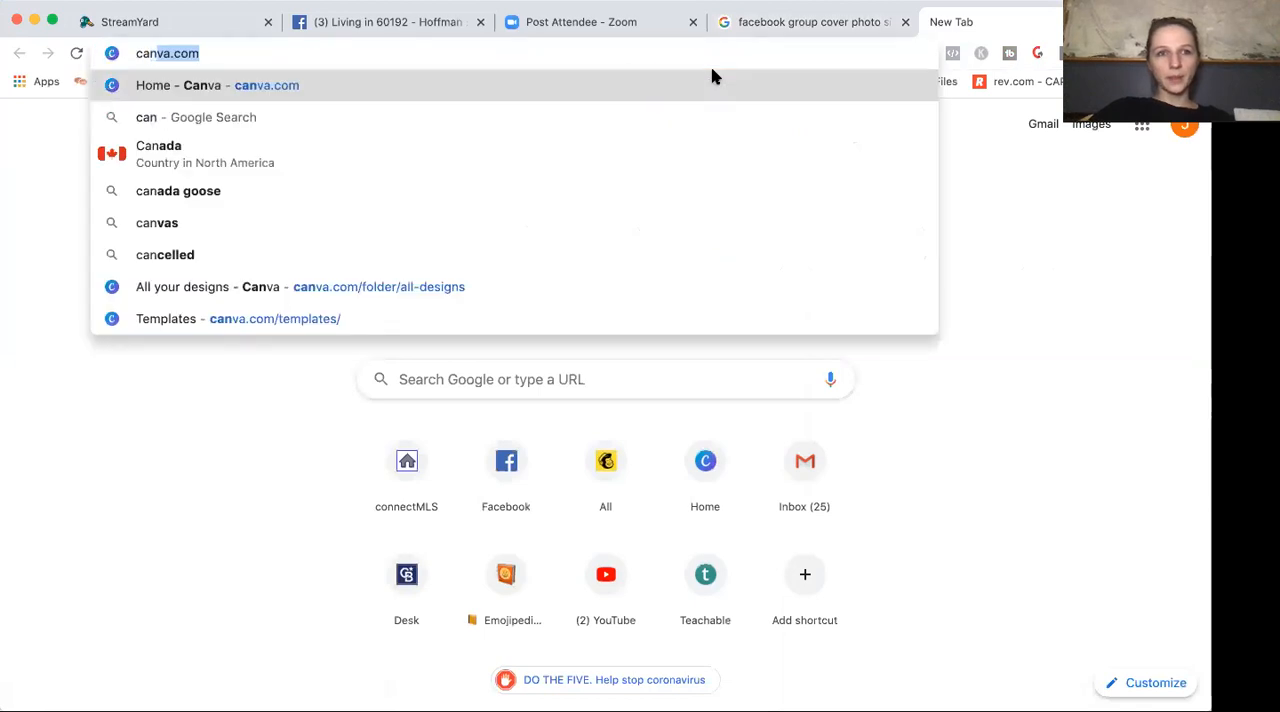
key(Return)
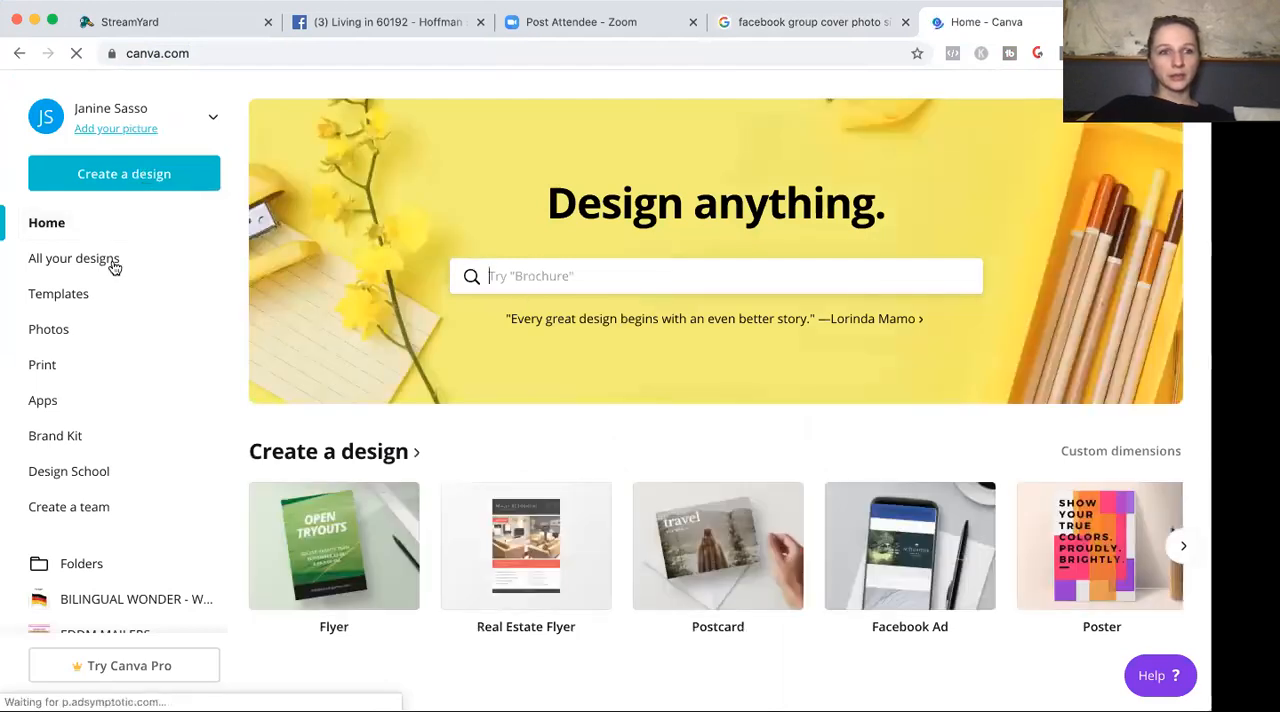
click(134, 178)
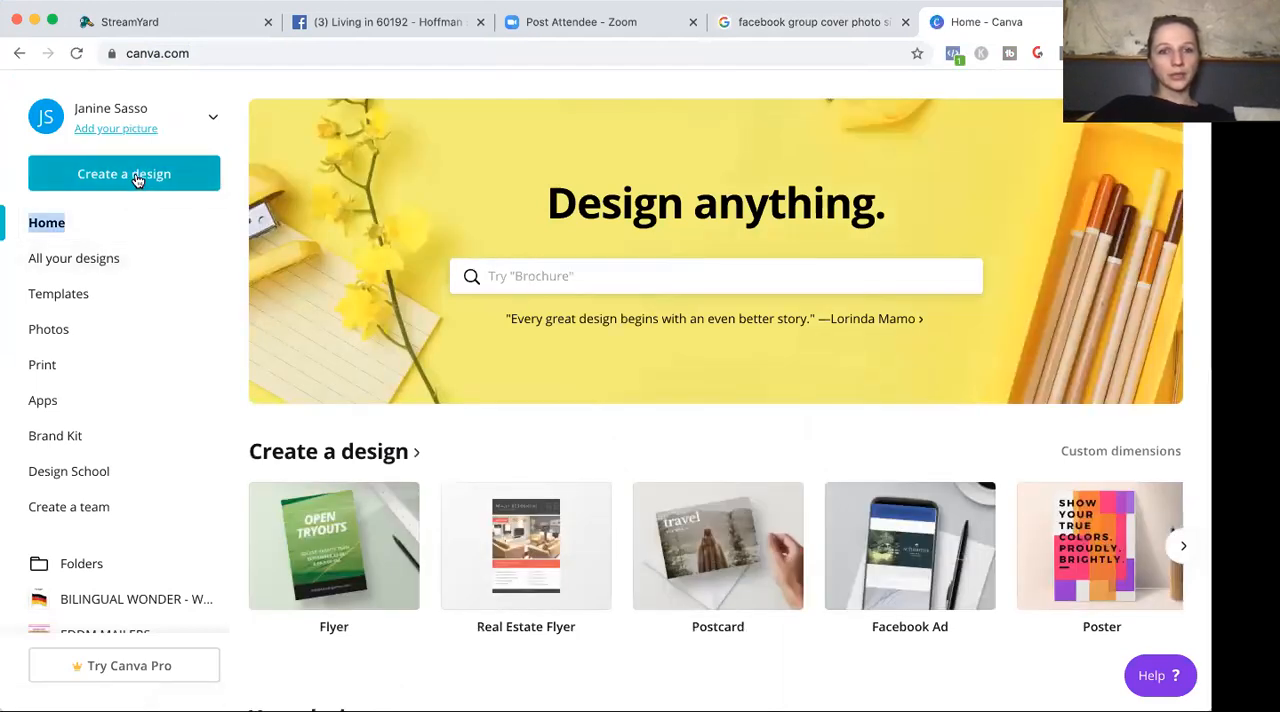
click(137, 263)
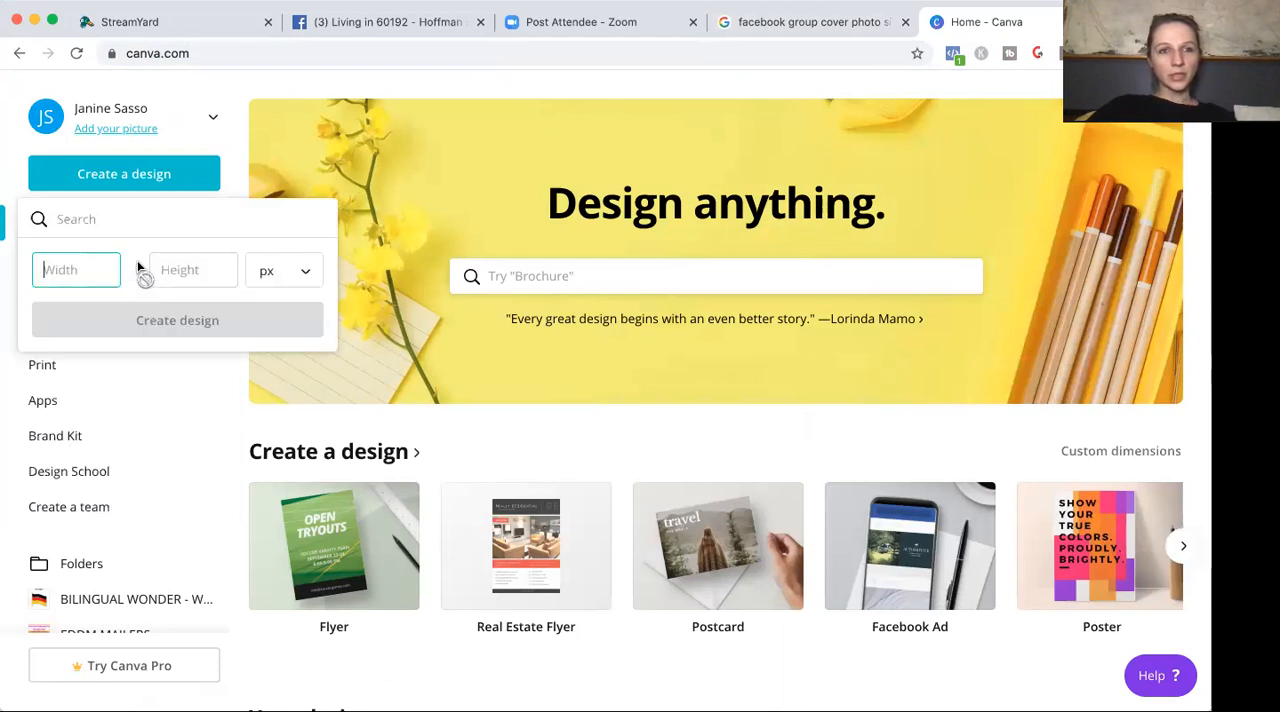
text(1640)
key(Tab)
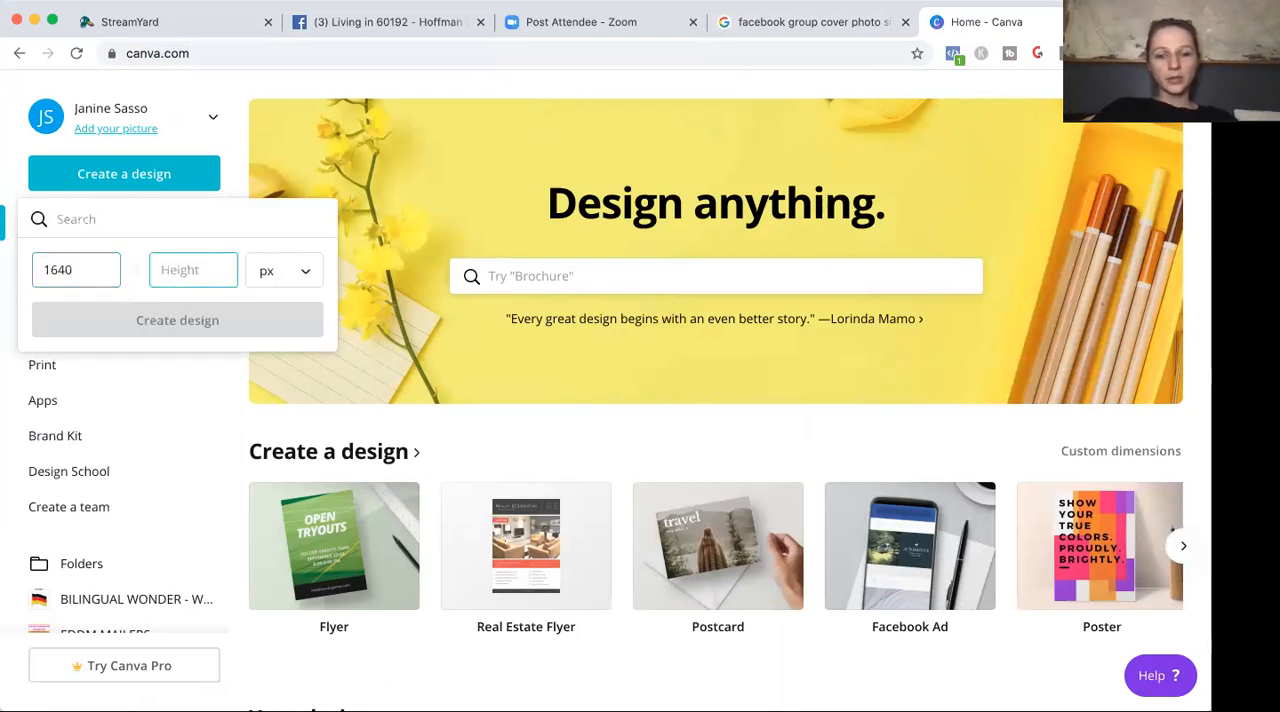
text(856)
click(166, 320)
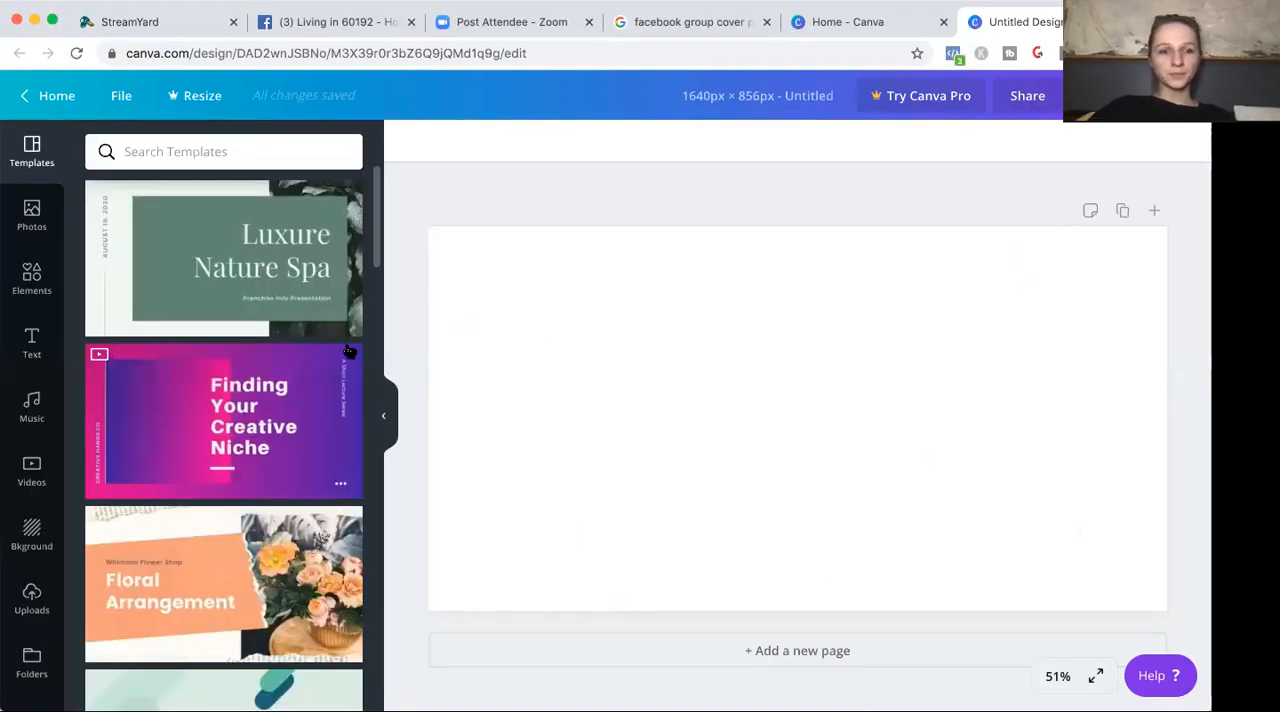
Apply the "Investing in Property" page of the Cream Property Listing Presentation template to the blank canvas.
drag(378, 258, 434, 540)
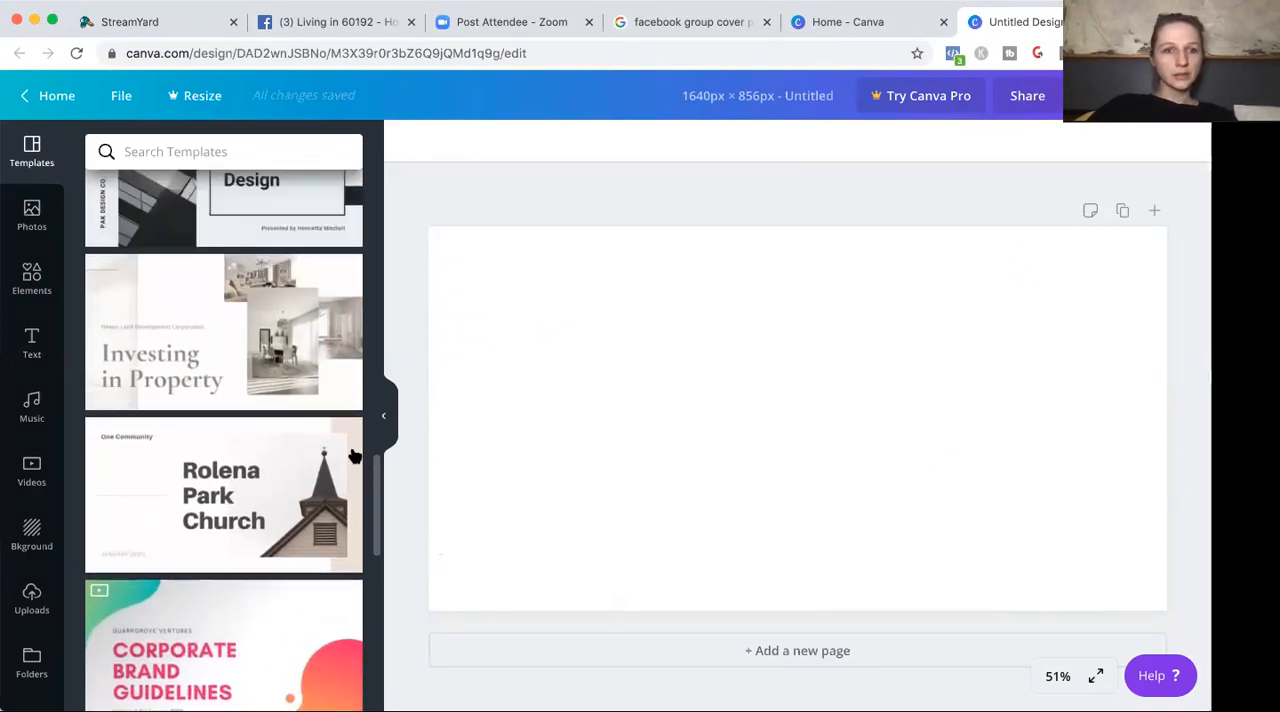
click(295, 333)
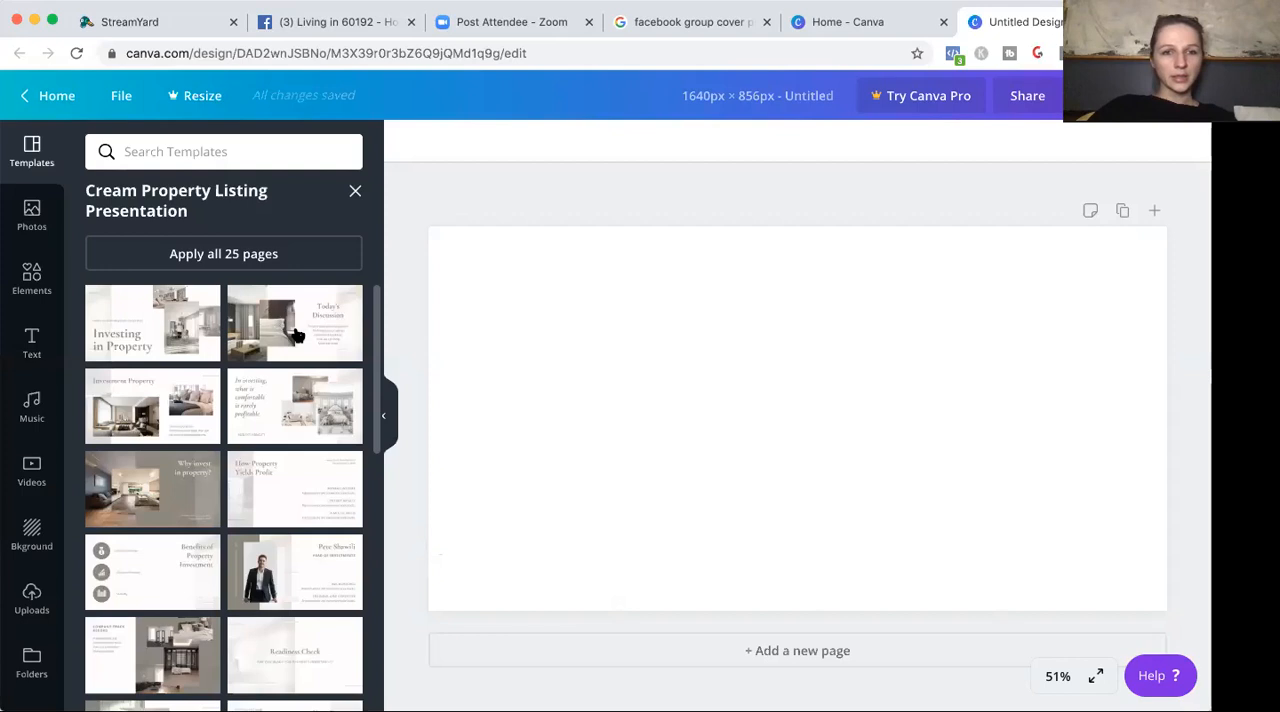
click(138, 314)
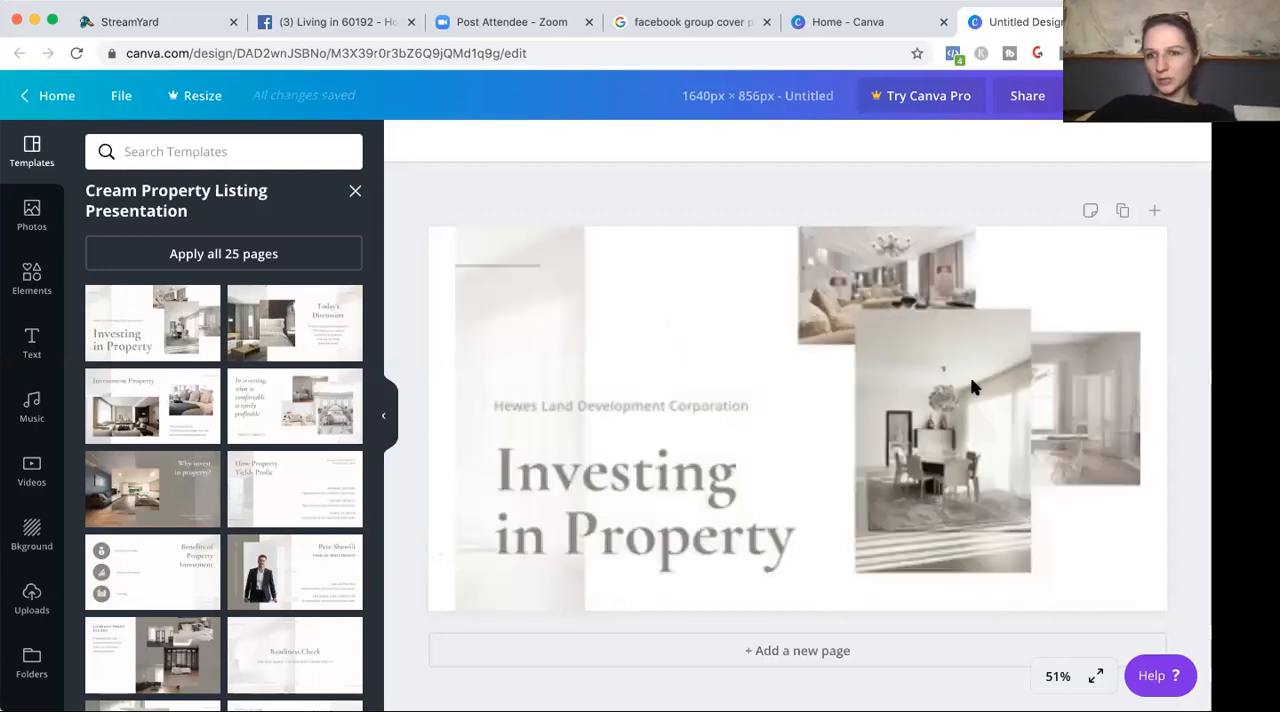
click(908, 390)
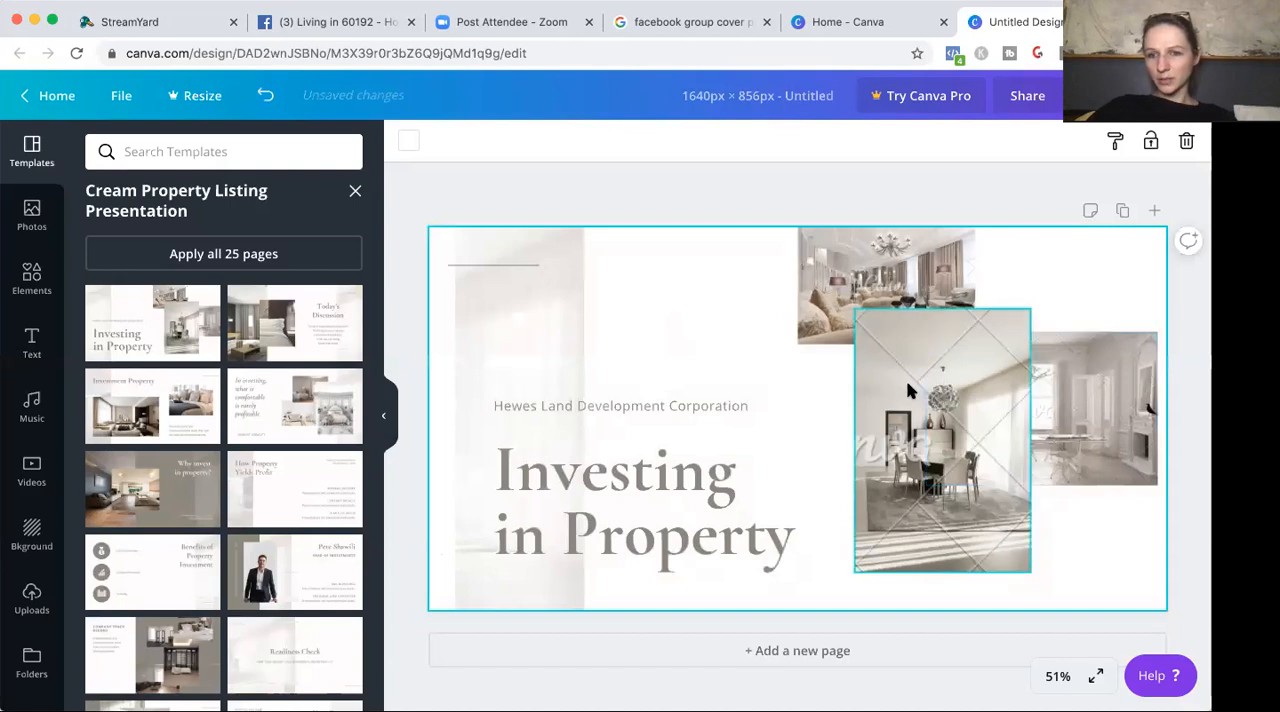
Replace the "Investing in Property" heading with "Living in Hoffman Estates".
click(625, 420)
click(638, 494)
double_click(638, 492)
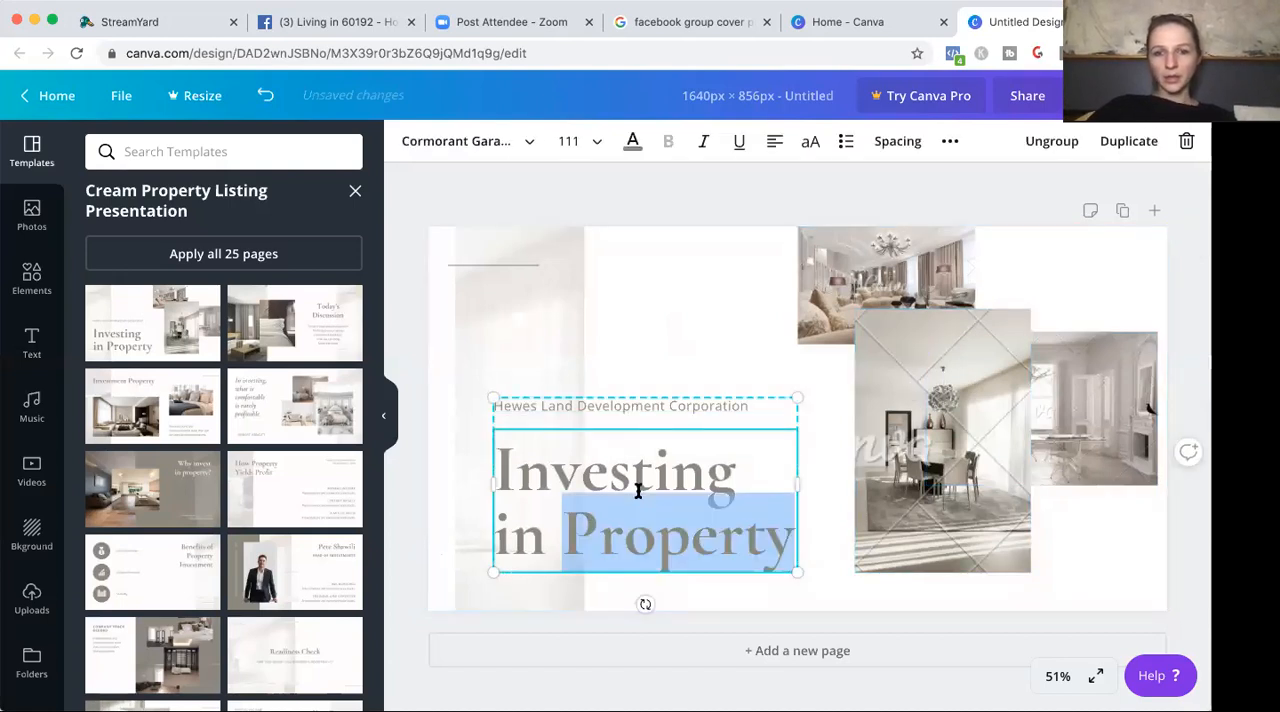
text(Li)
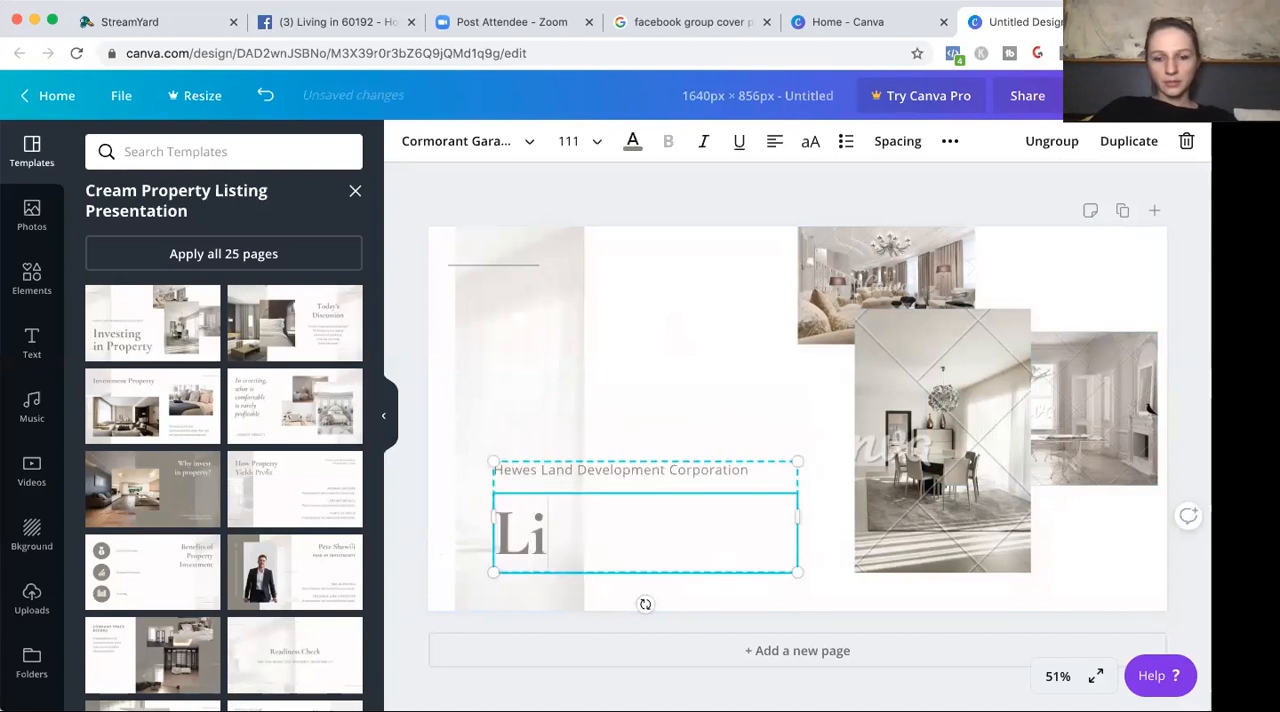
text(ving in )
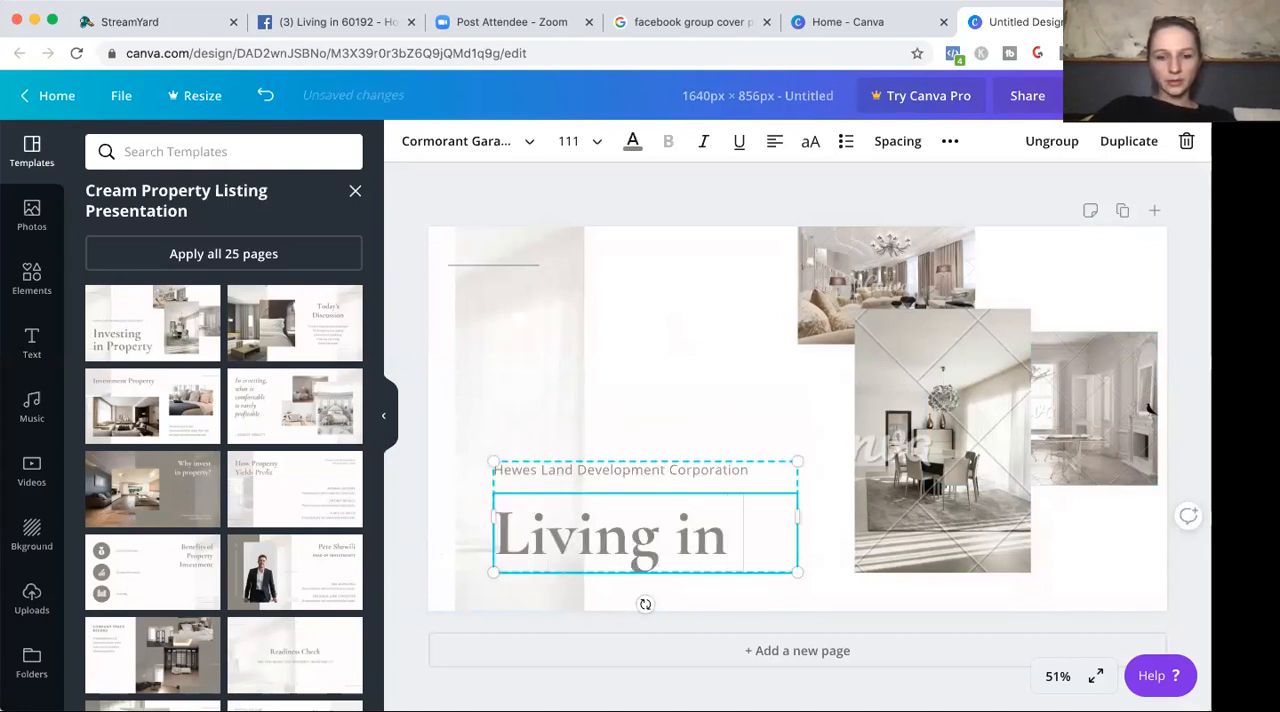
text(Hoffman Estates)
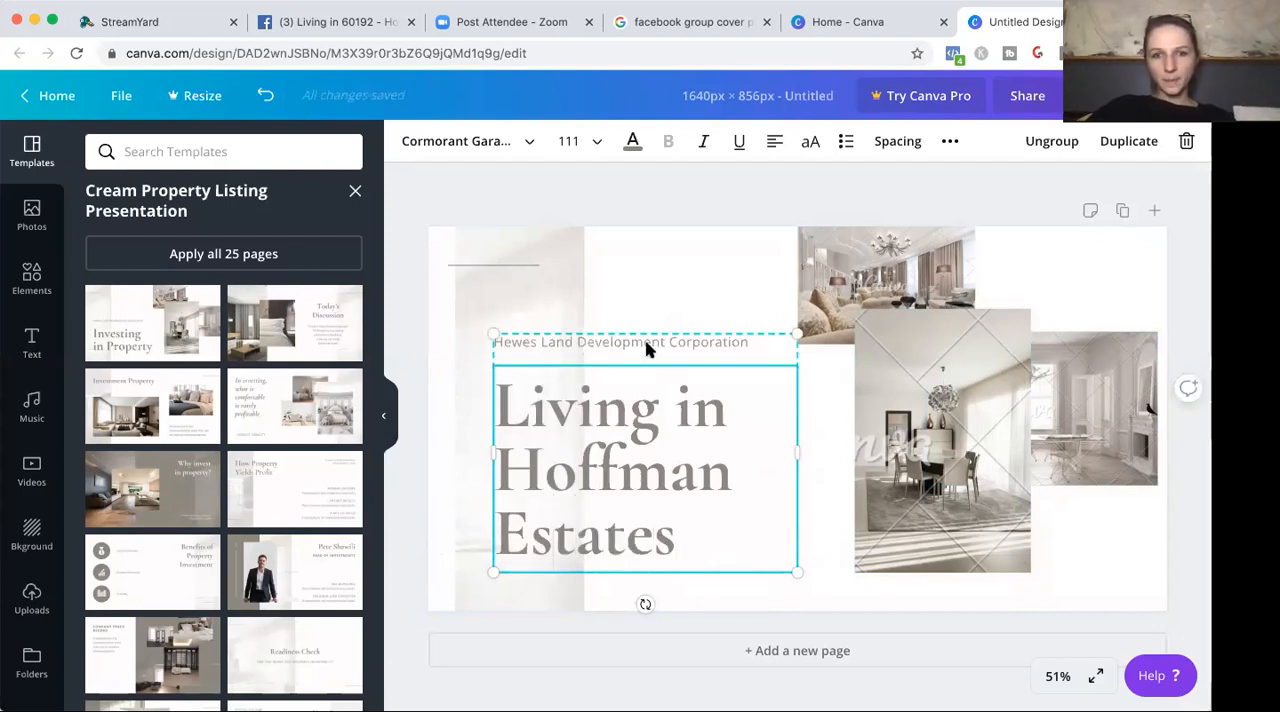
Change the small line above the heading to "Welcome to 60192" and append ", IL" to the heading.
double_click(647, 343)
text(Welcome)
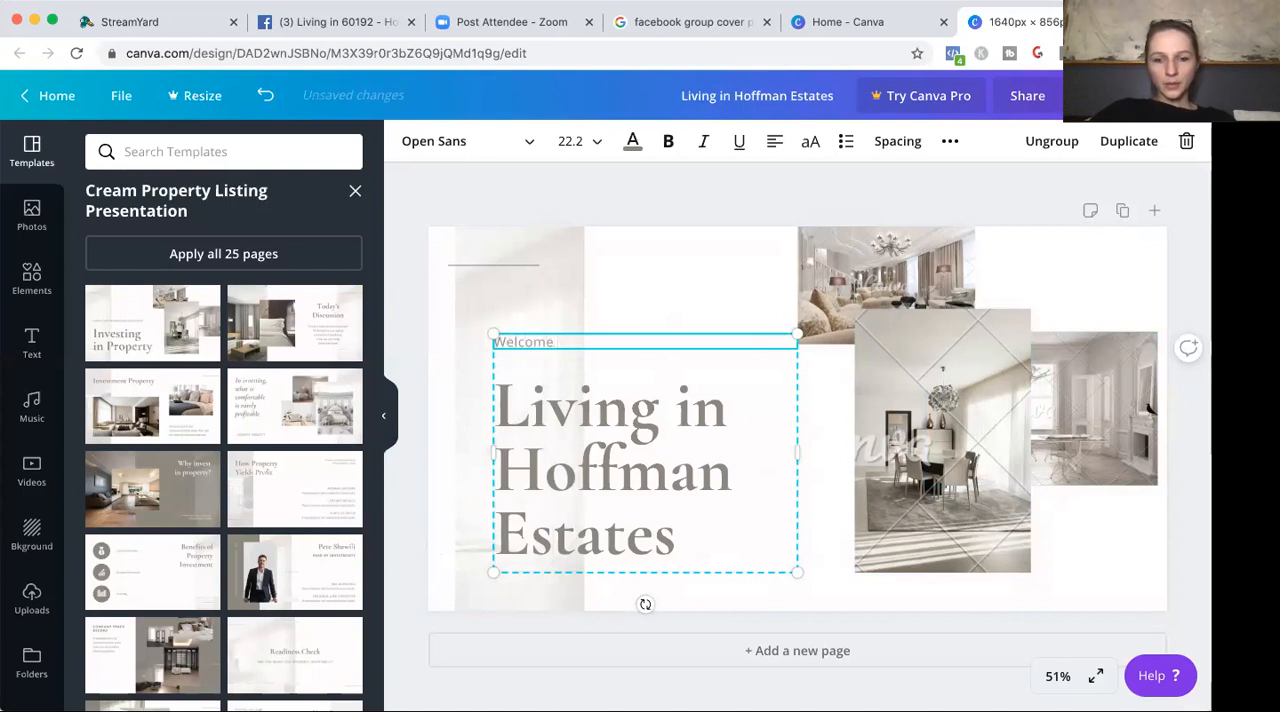
text( to 60192)
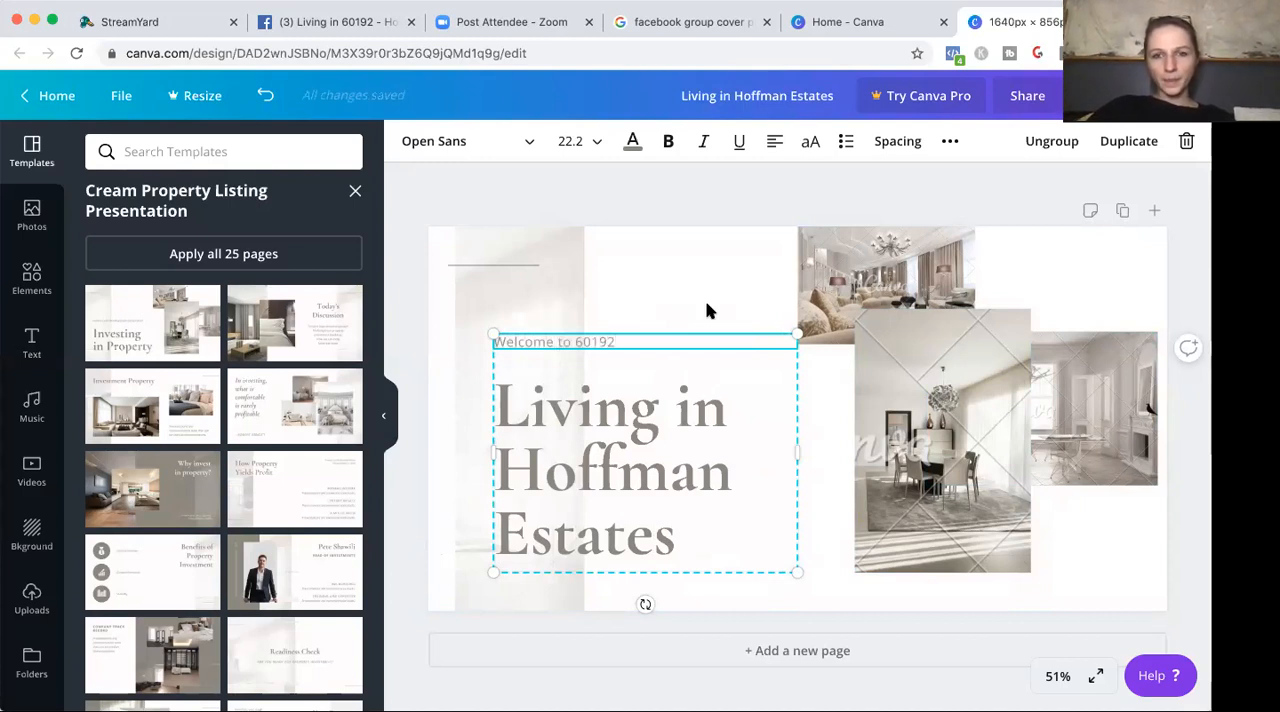
click(690, 533)
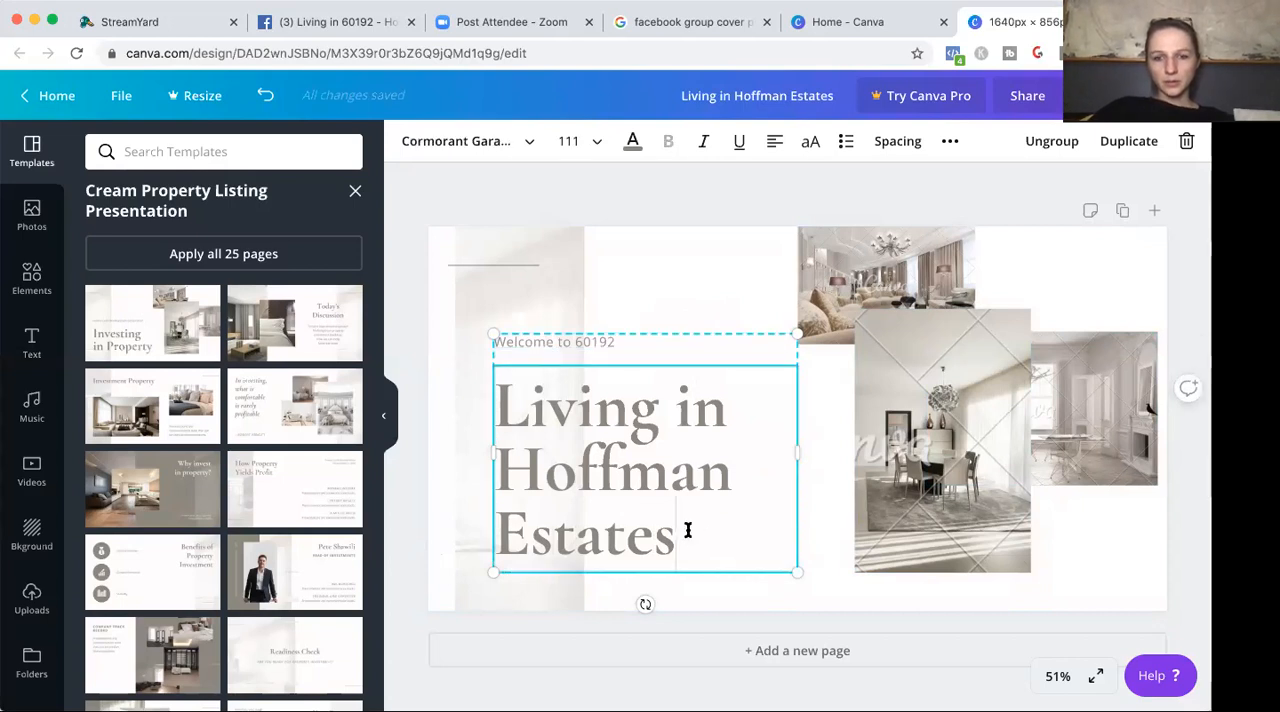
text(, IL)
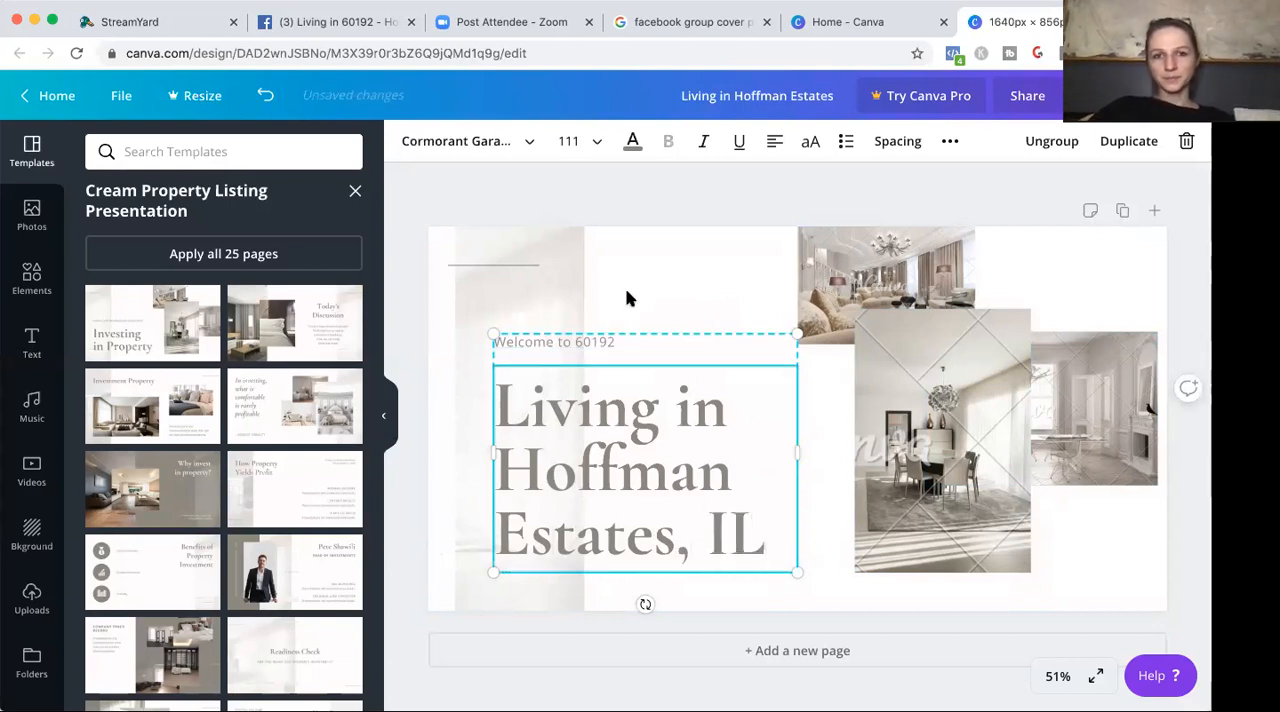
click(652, 291)
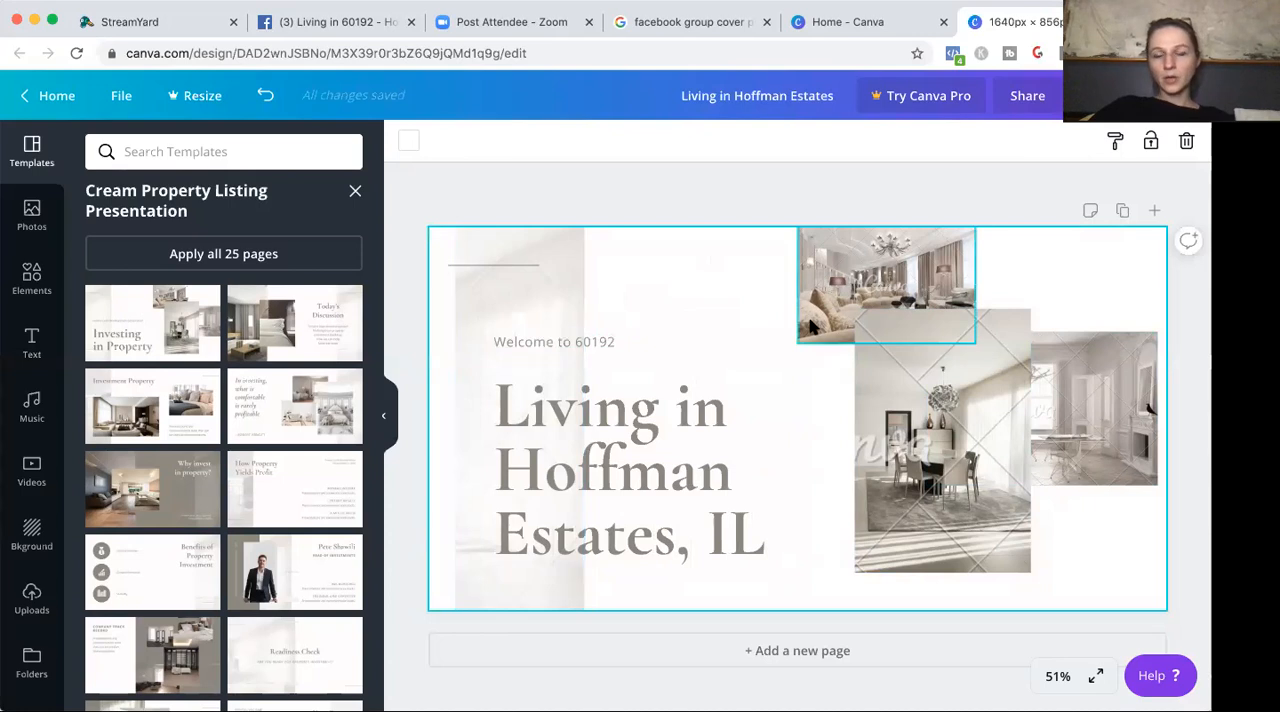
Recolour the whole "Living in Hoffman Estates, IL" heading to the dark violet default colour.
click(703, 436)
double_click(703, 436)
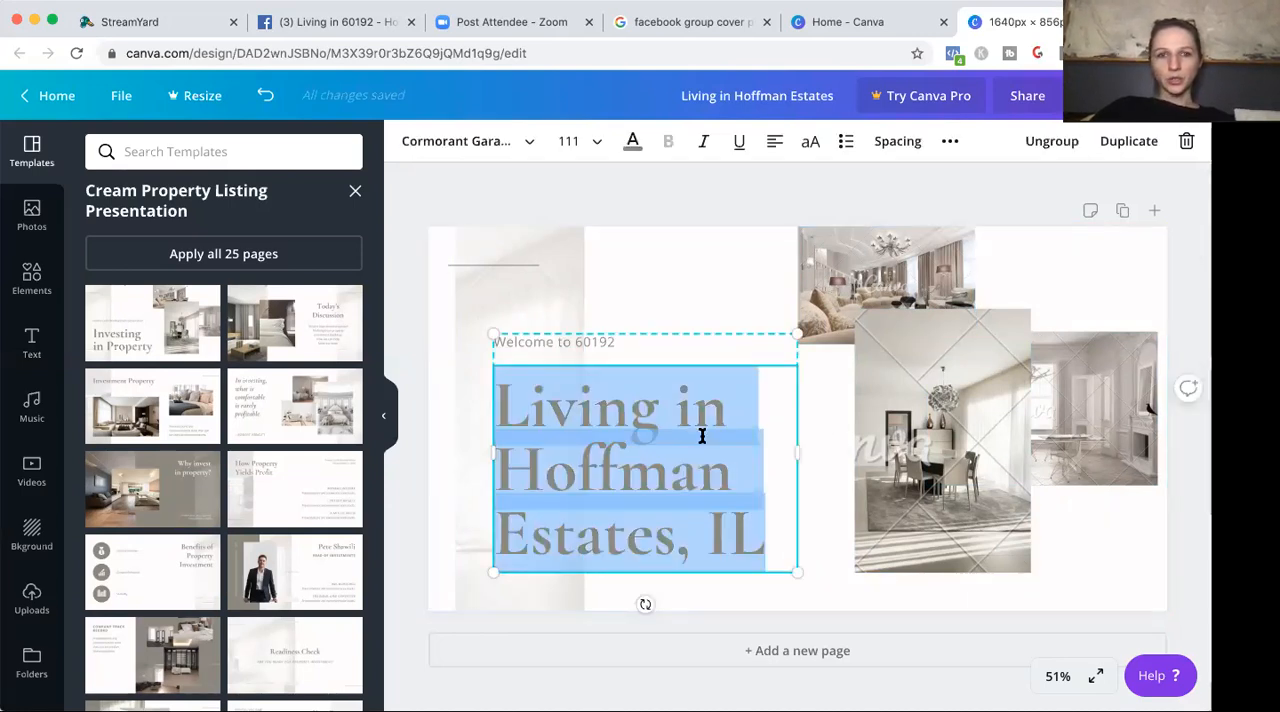
click(632, 141)
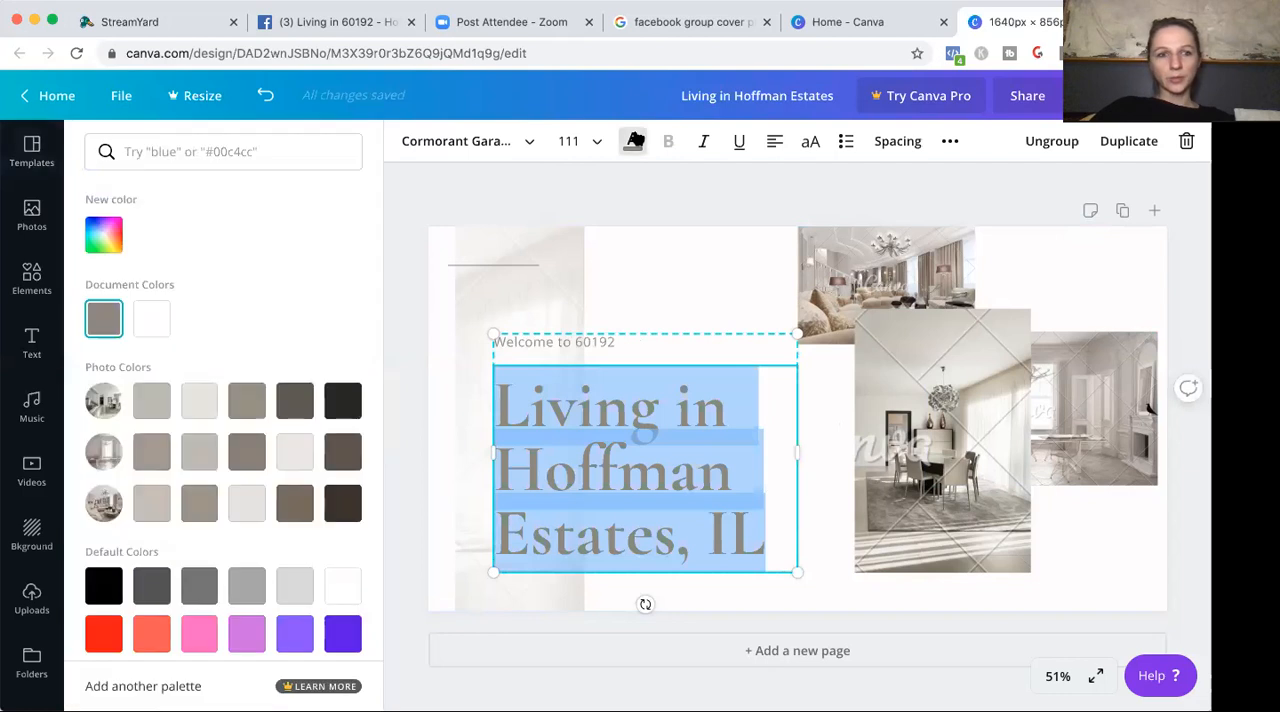
click(343, 633)
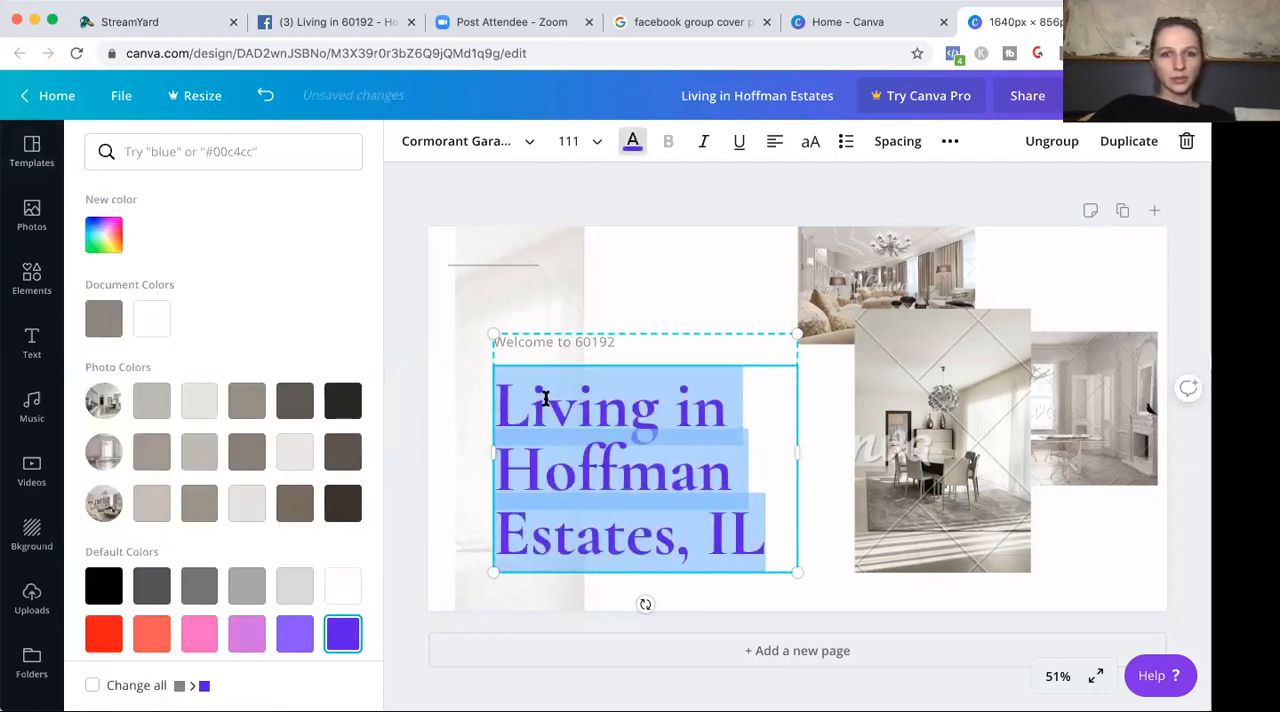
Recolour the "Welcome to 60192" line to the near-black photo colour and make it bold.
click(568, 346)
click(568, 343)
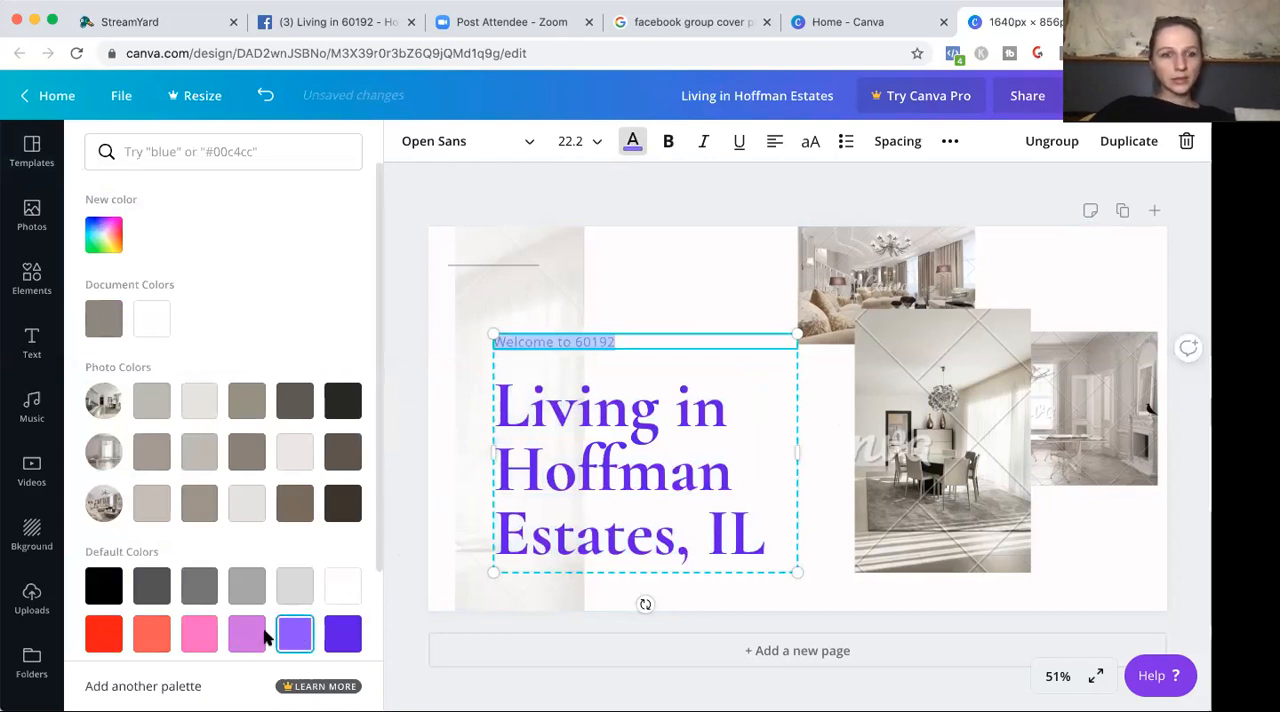
click(343, 505)
click(340, 413)
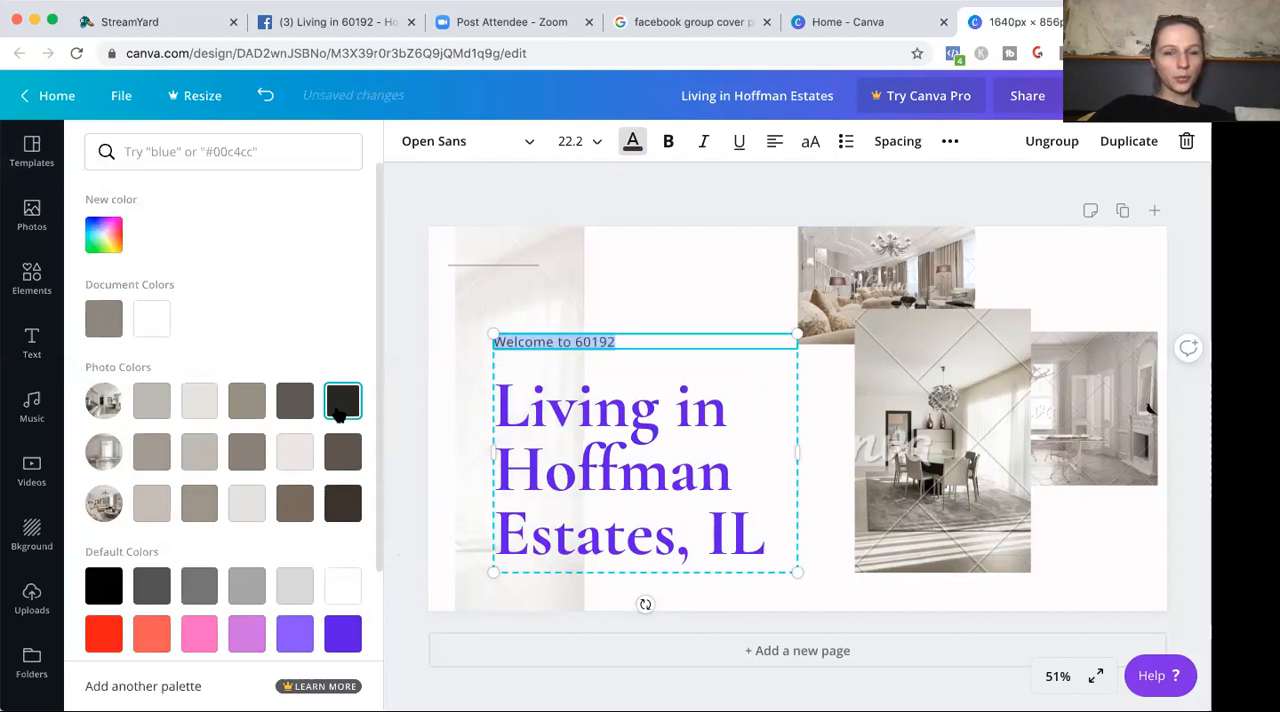
click(434, 315)
triple_click(551, 343)
click(670, 143)
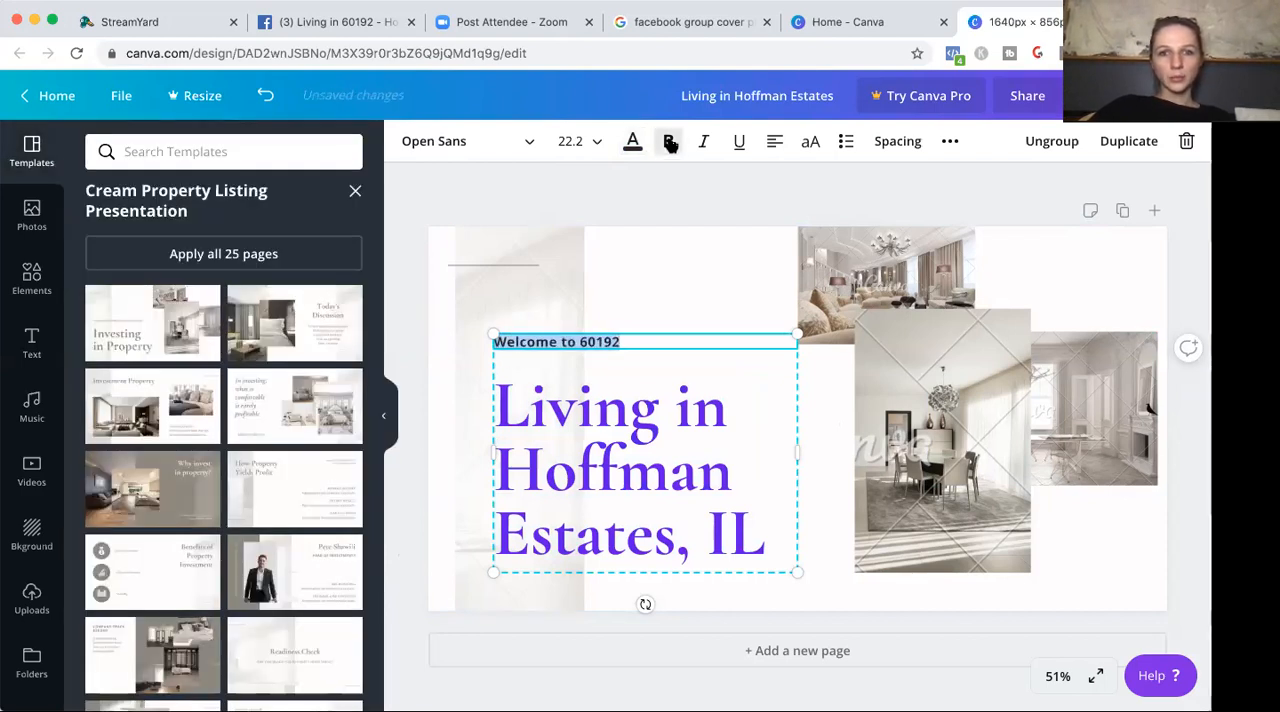
click(658, 292)
click(676, 483)
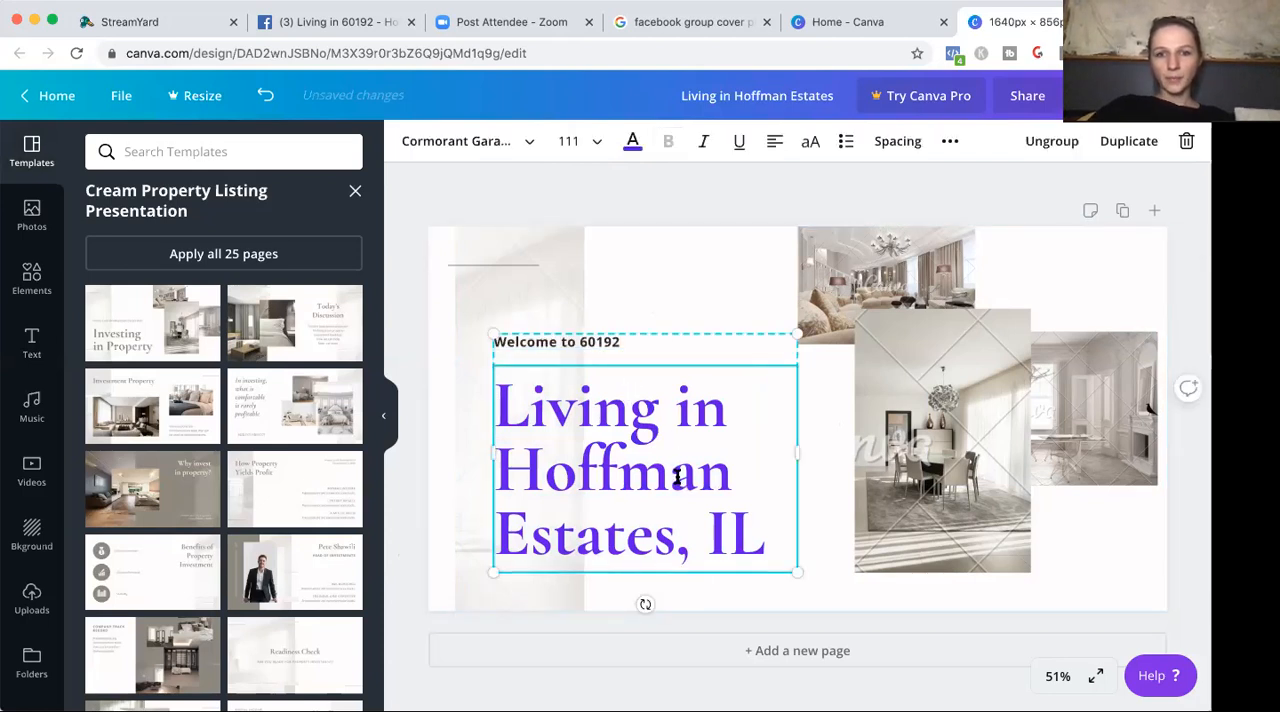
click(676, 483)
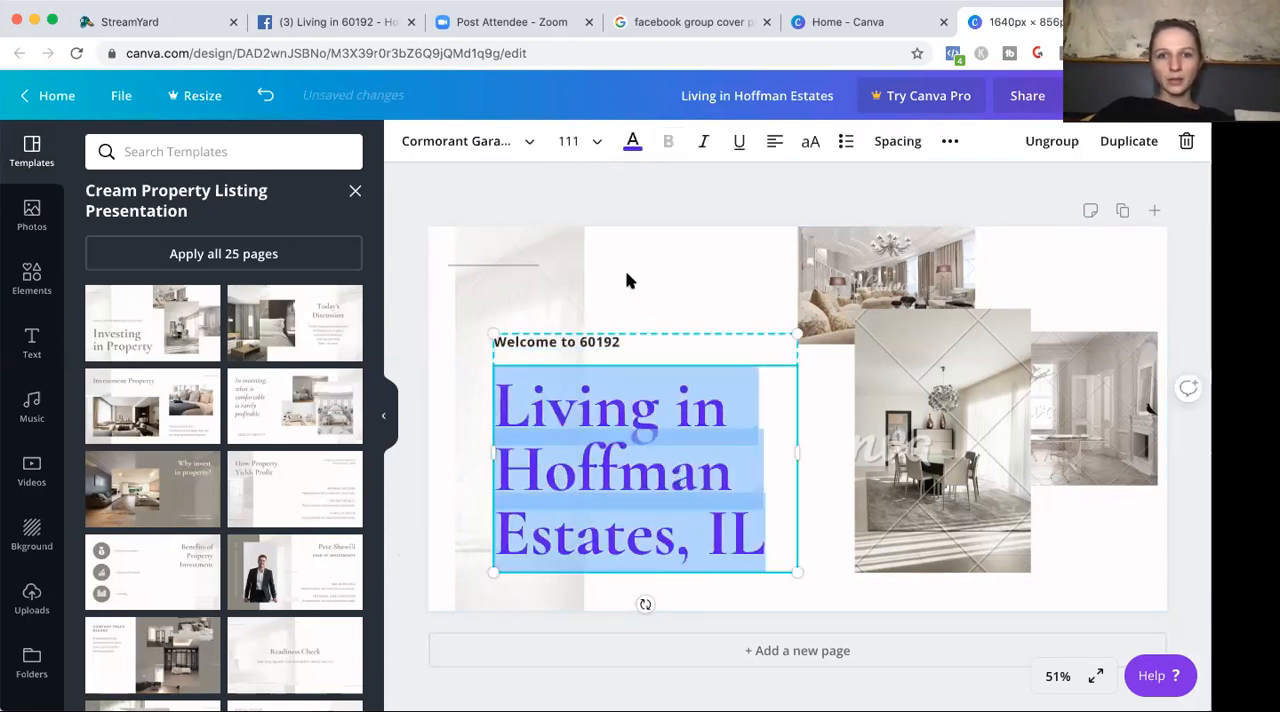
click(528, 146)
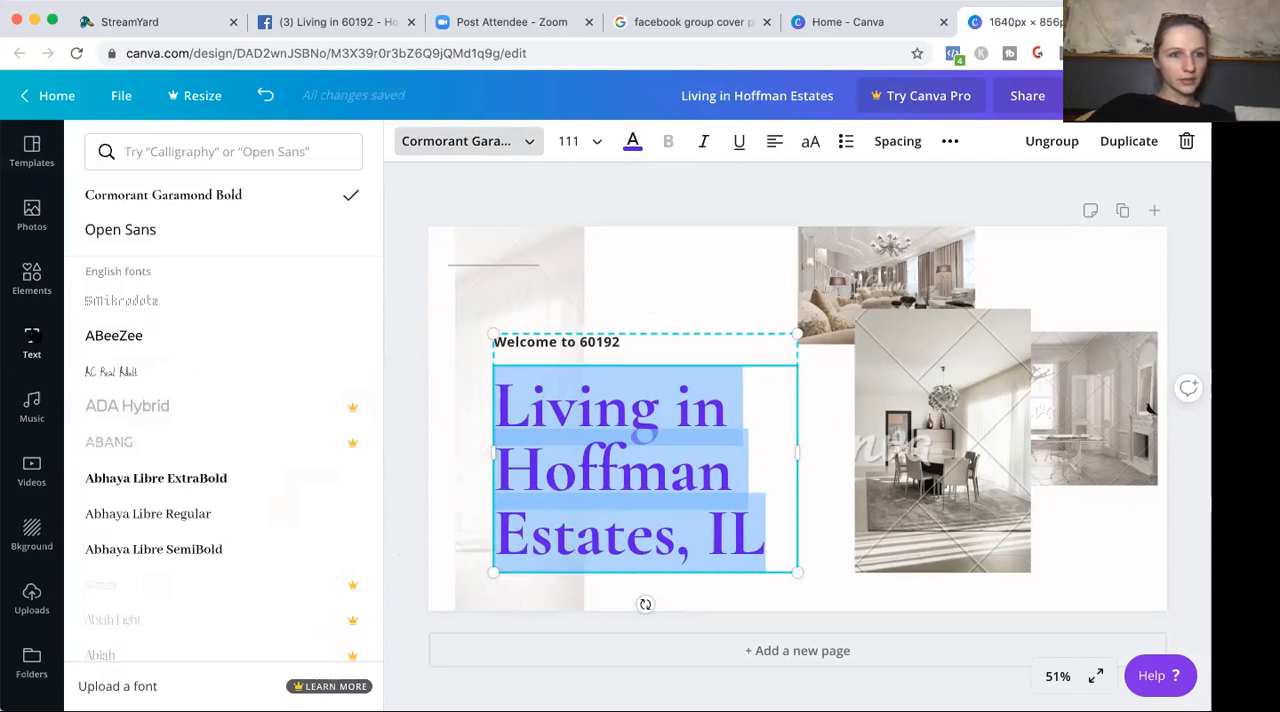
Add the "CUE THE confetti" font combination to the cover design.
click(32, 340)
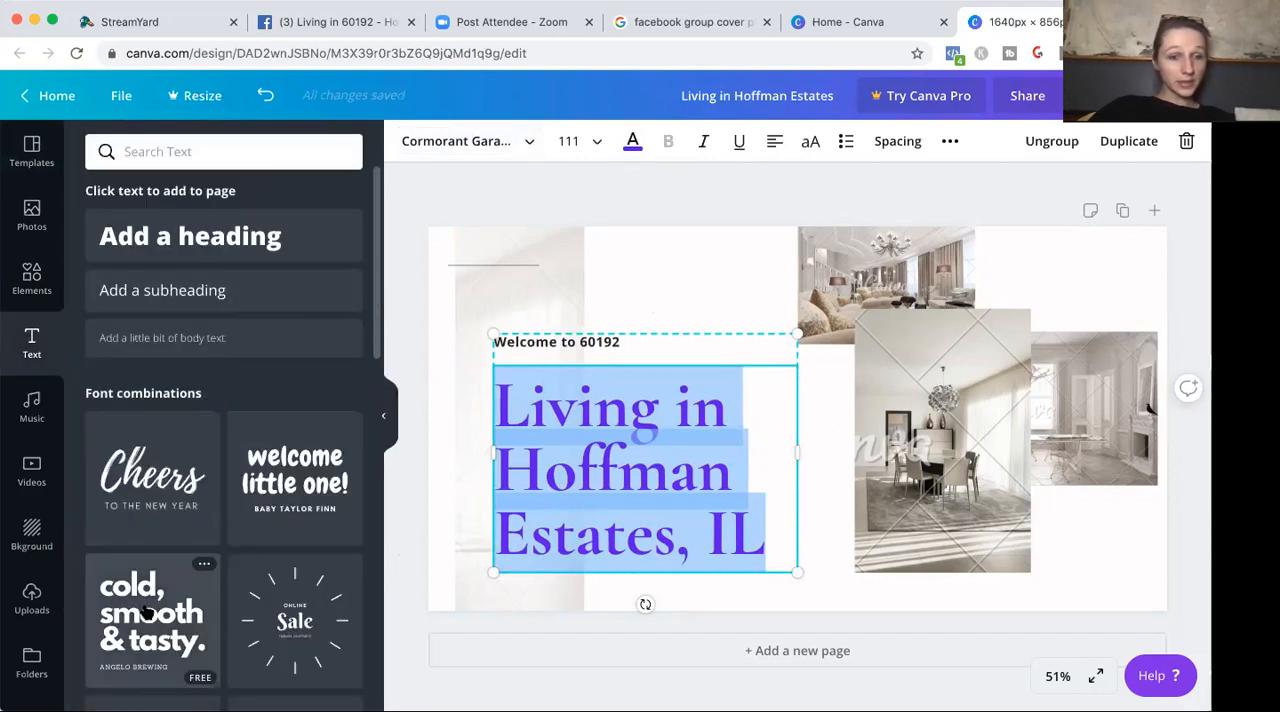
drag(377, 275, 433, 563)
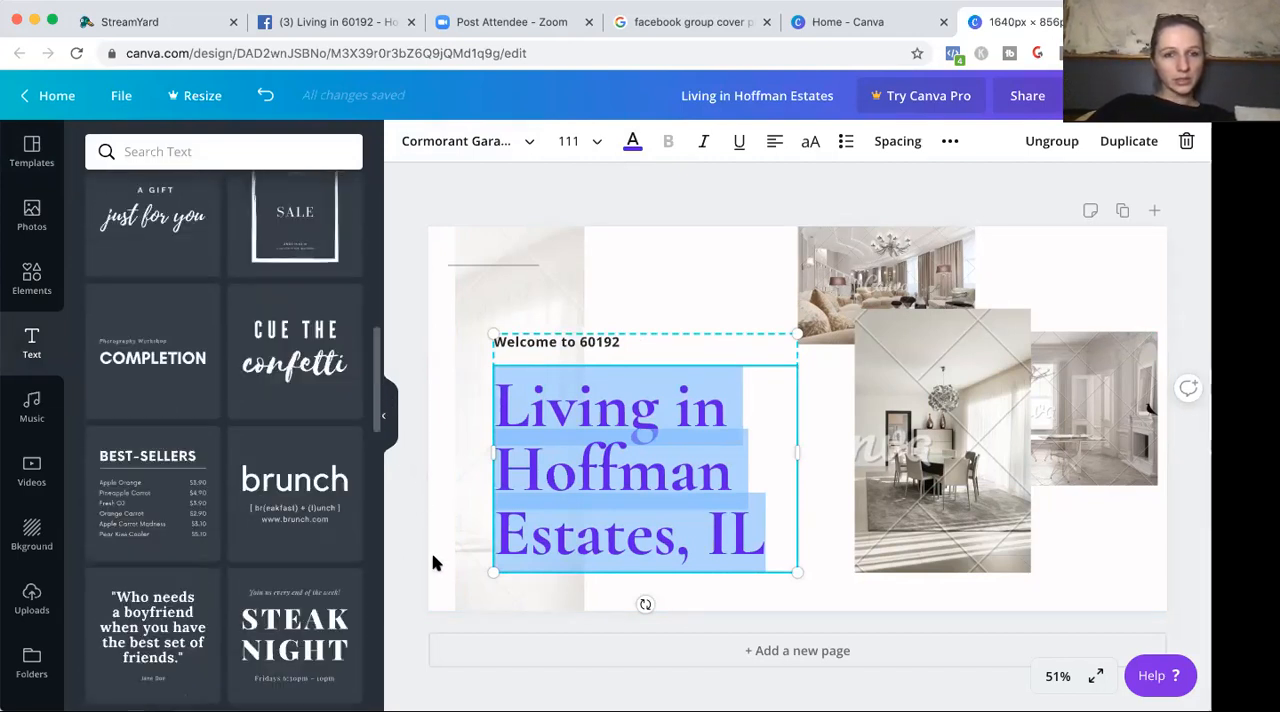
click(282, 352)
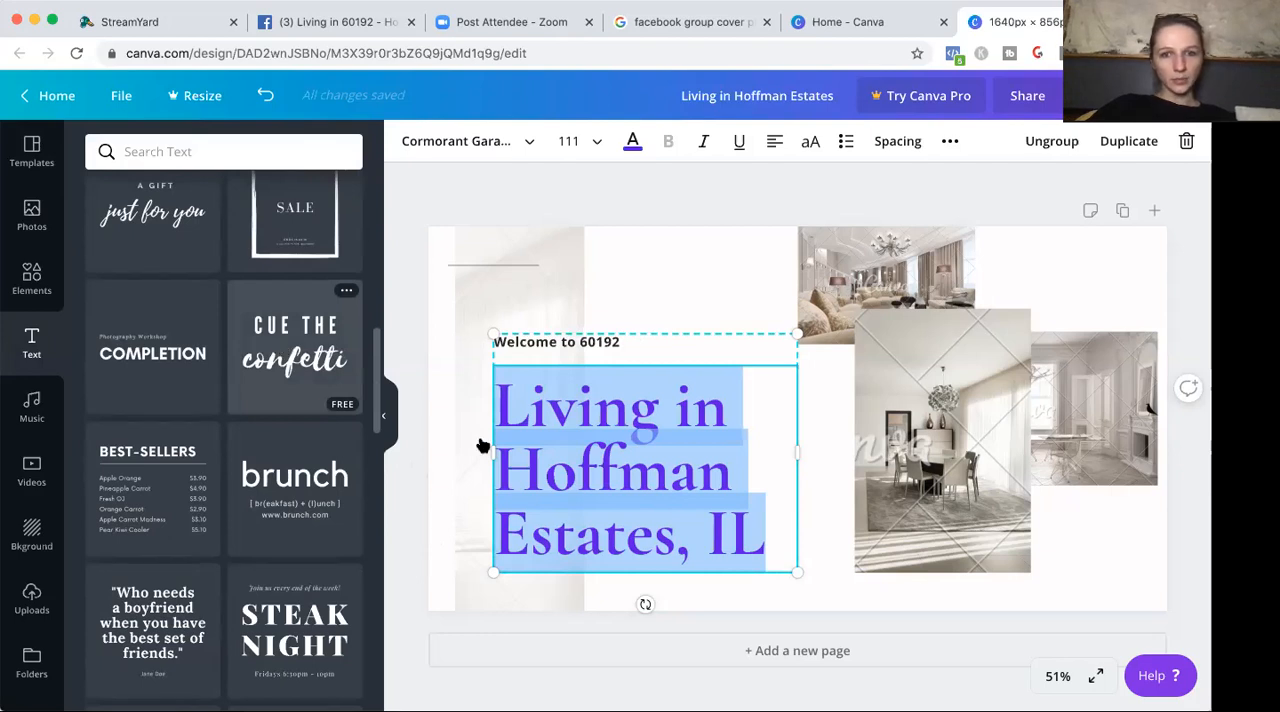
Remove the text from the original heading and paste "Living in Hoffman Estates, IL" over the word "confetti".
click(548, 438)
double_click(542, 428)
key(ctrl+c)
key(BackSpace)
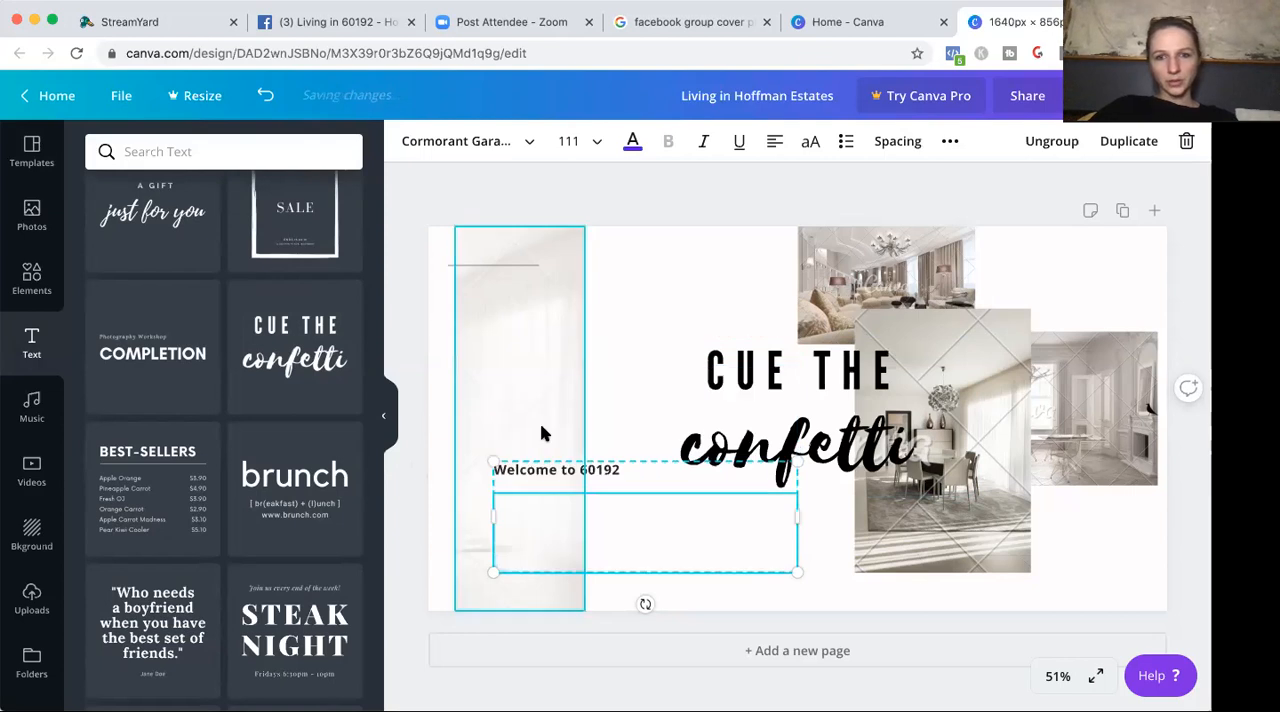
click(740, 440)
double_click(740, 440)
key(ctrl+v)
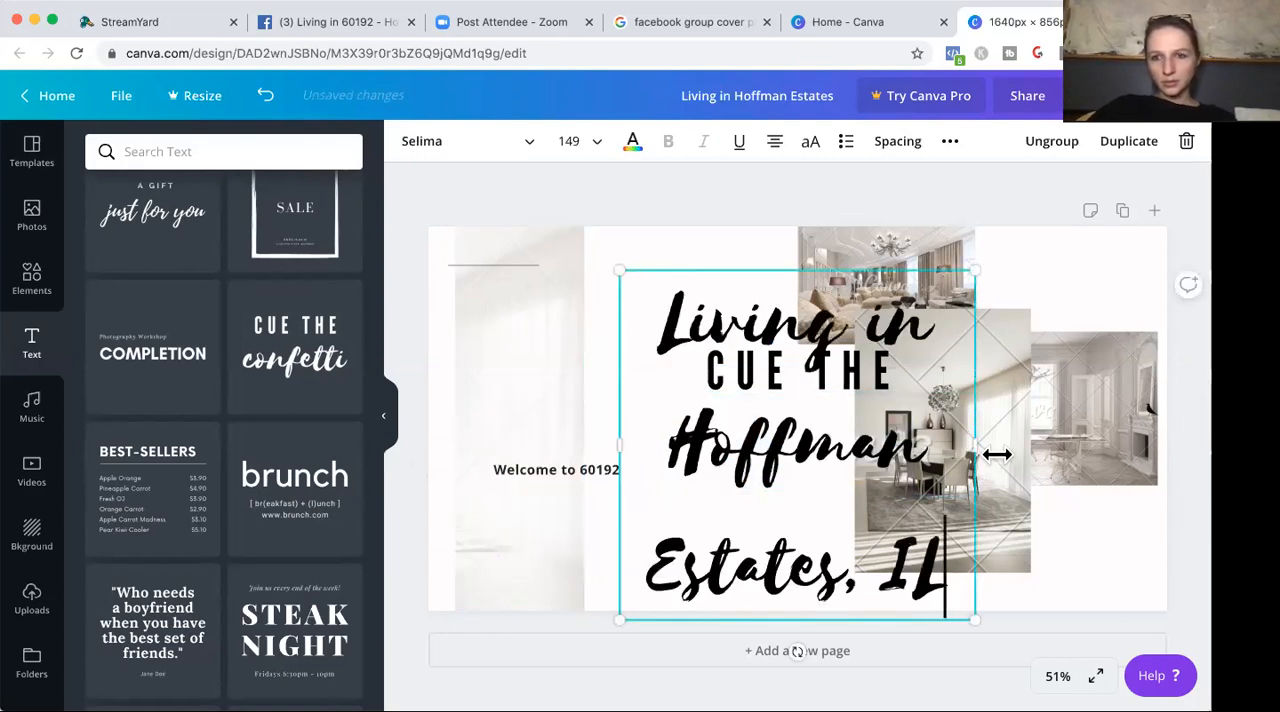
Recolour the whole script-style "Living in Hoffman Estates, IL" text to the document's violet colour.
drag(948, 578, 597, 308)
double_click(669, 303)
click(669, 303)
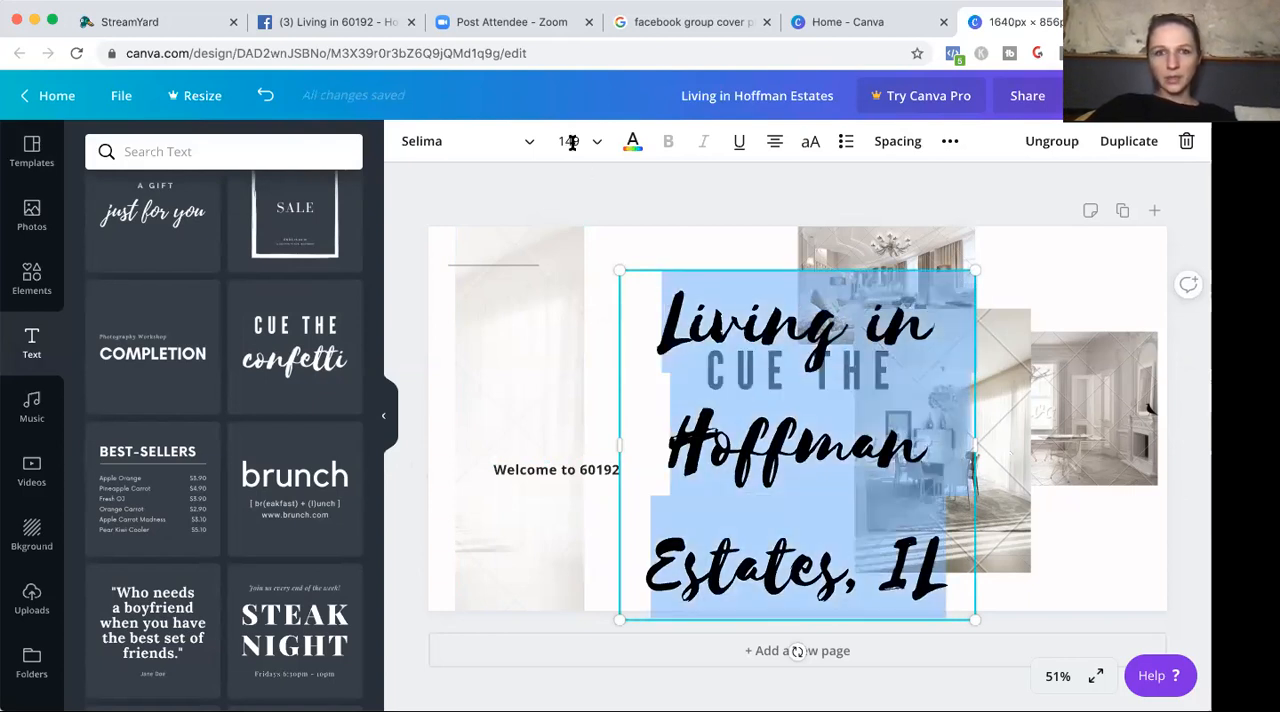
click(633, 143)
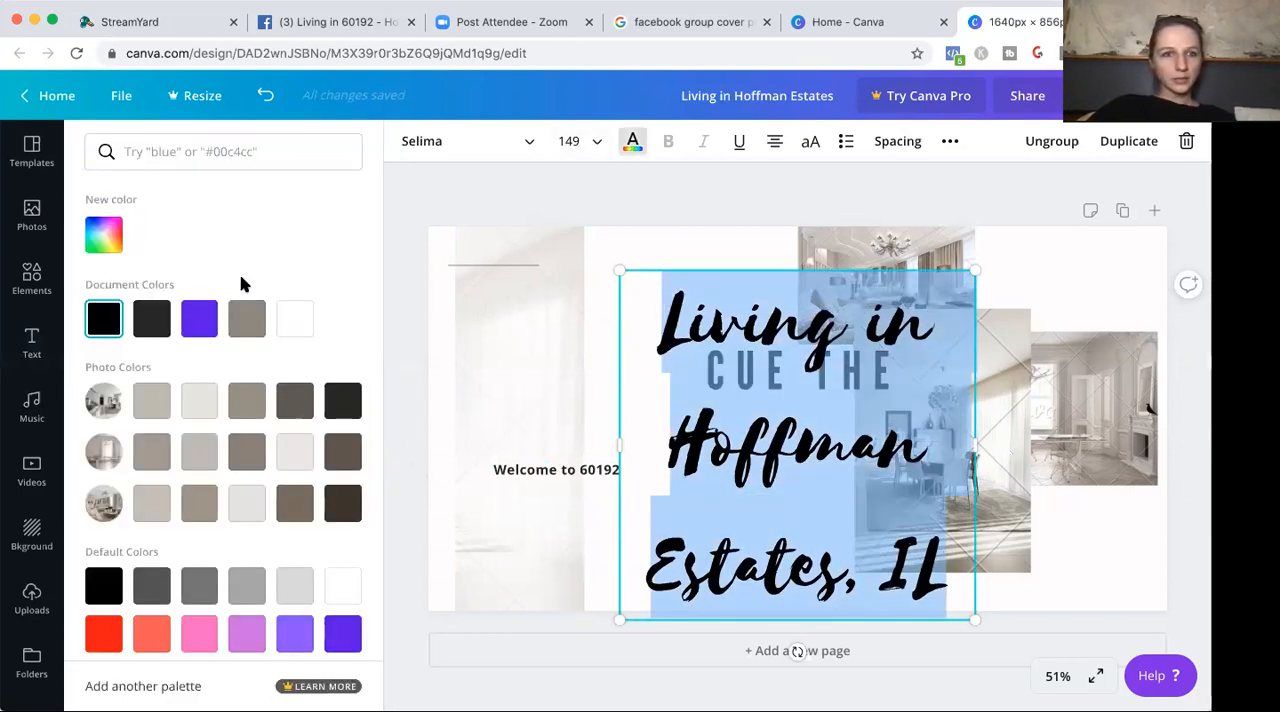
click(199, 318)
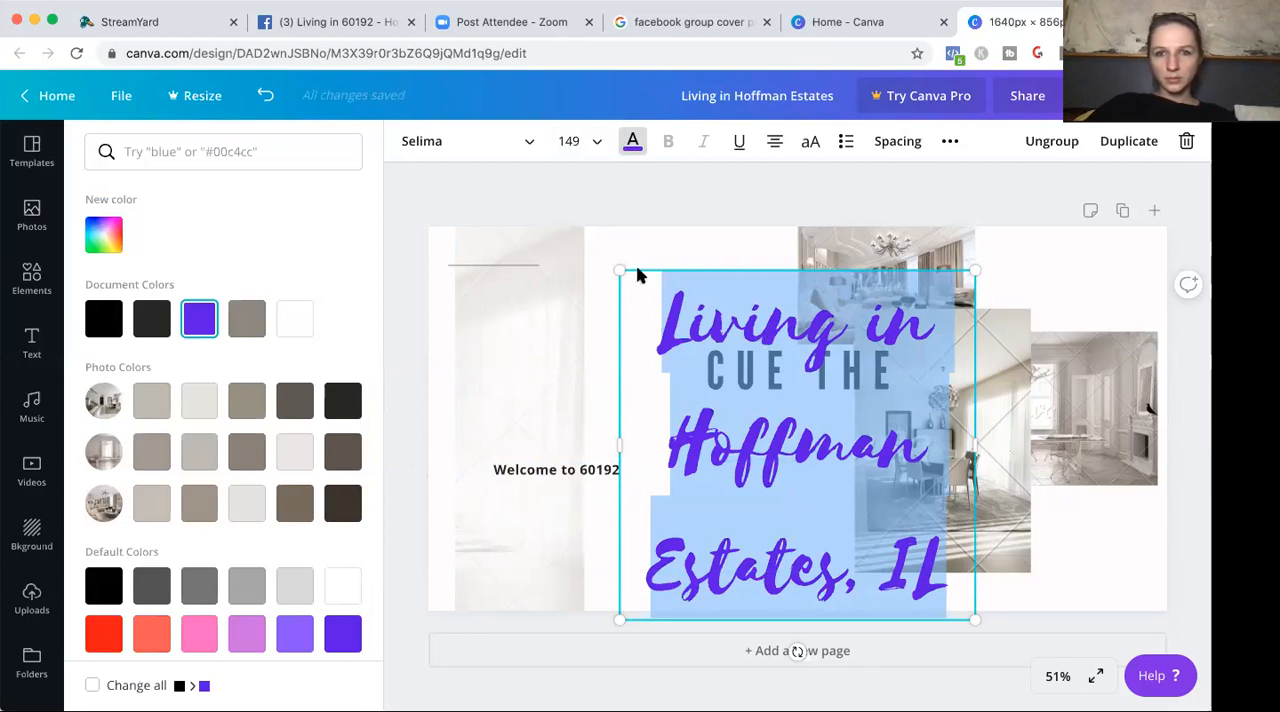
Shrink the script text to size 120 and reduce its line height to 0.91.
drag(620, 270, 680, 347)
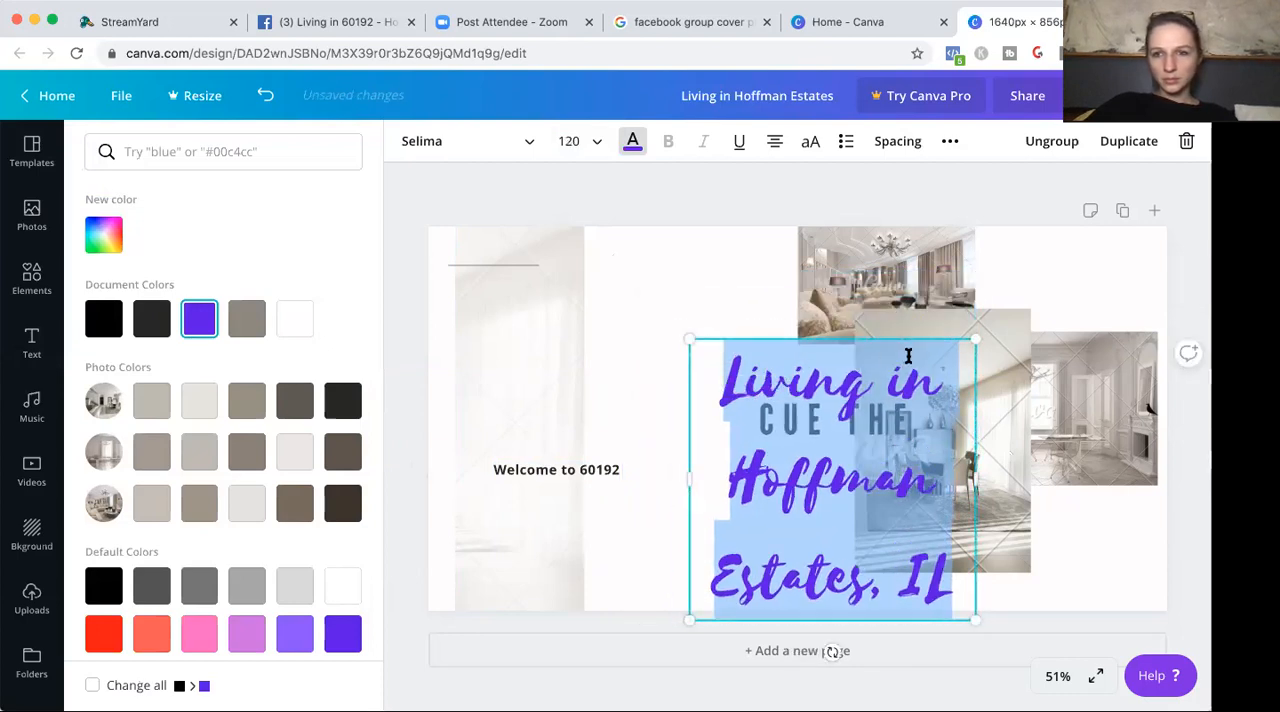
click(912, 148)
drag(1029, 232, 993, 234)
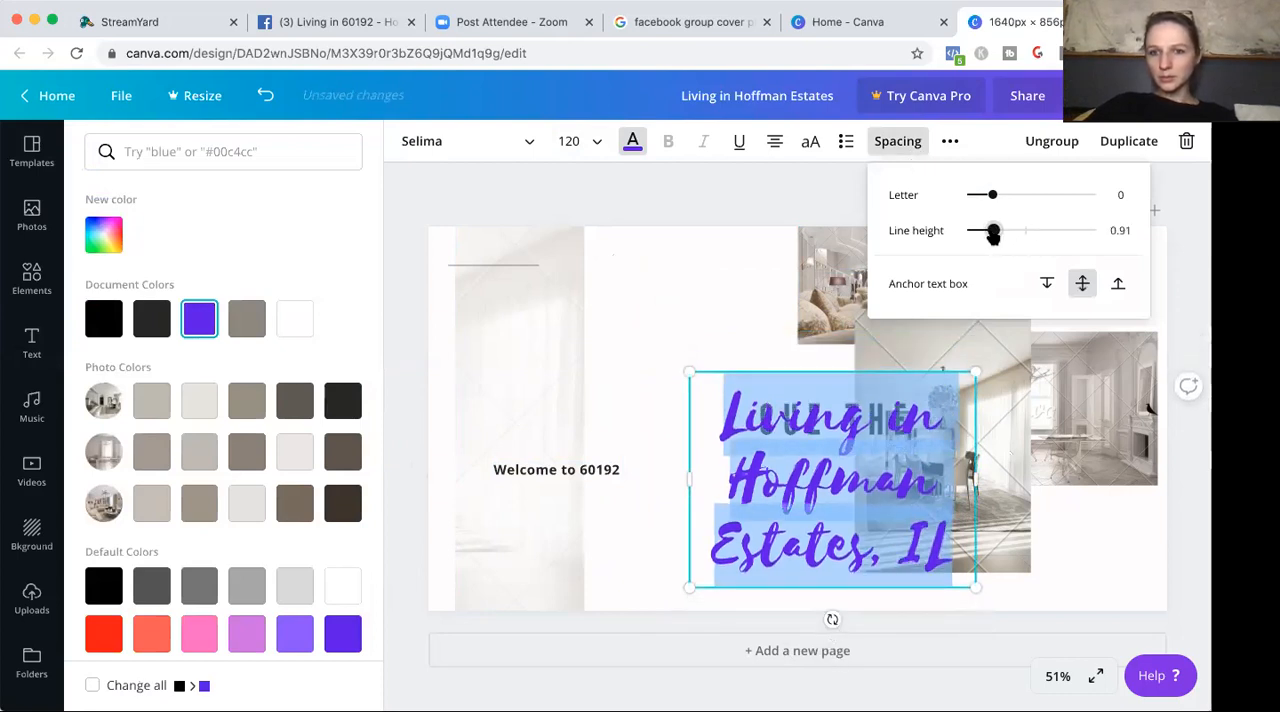
Widen the script text box so "Hoffman Estates," fits on one line, and move the text group over the "Welcome to 60192" line.
drag(977, 485, 1121, 483)
click(931, 537)
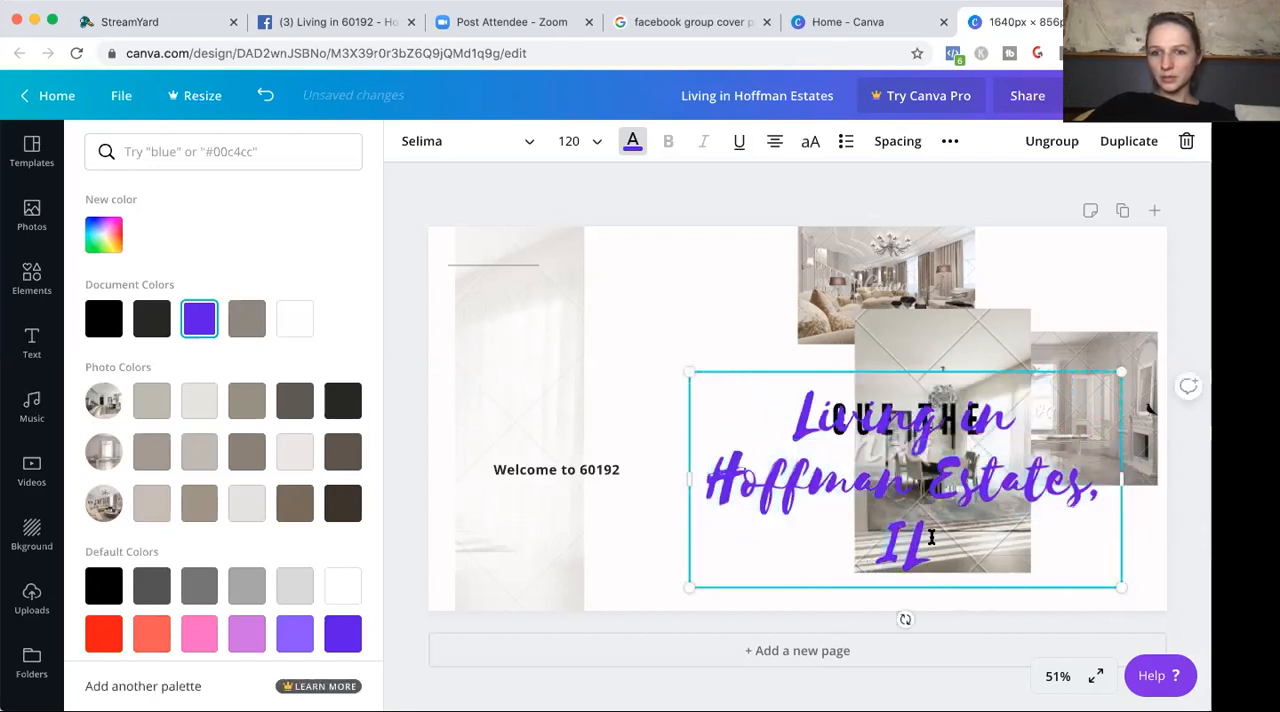
click(788, 368)
drag(783, 385, 546, 389)
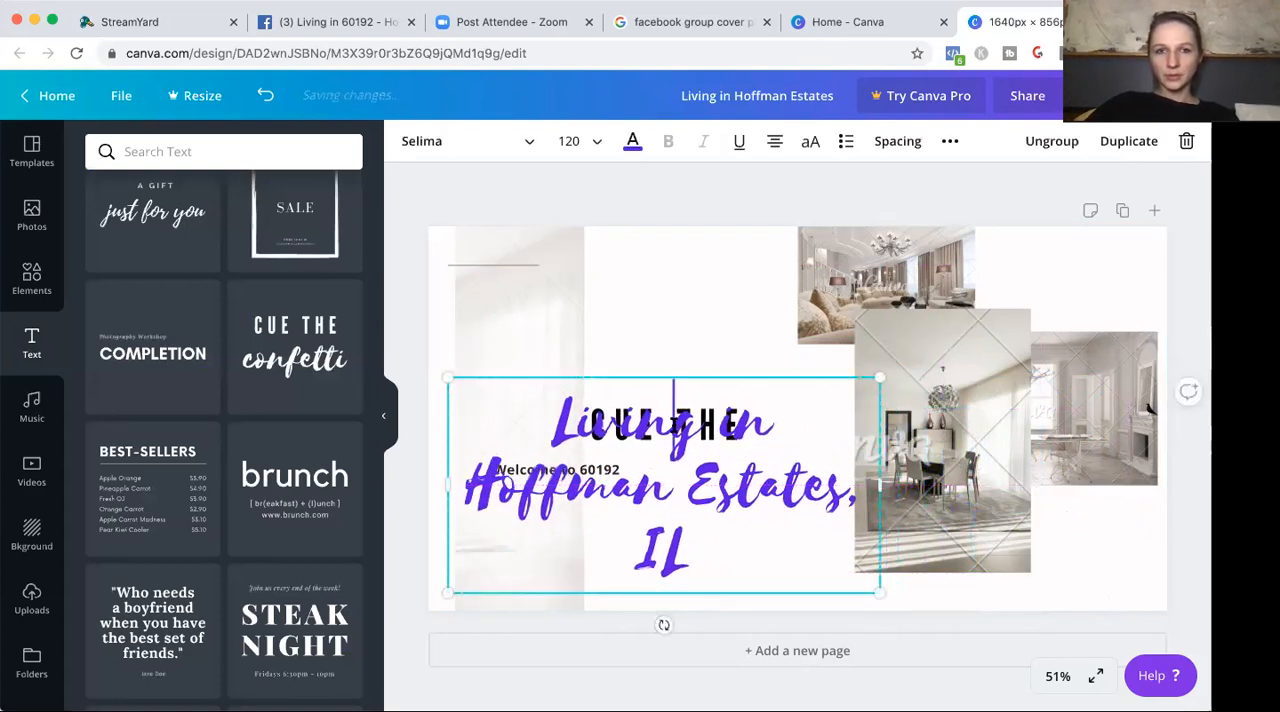
Delete the script "Living in Hoffman Estates, IL" text that overlaps "CUE THE".
click(626, 395)
click(640, 450)
key(Delete)
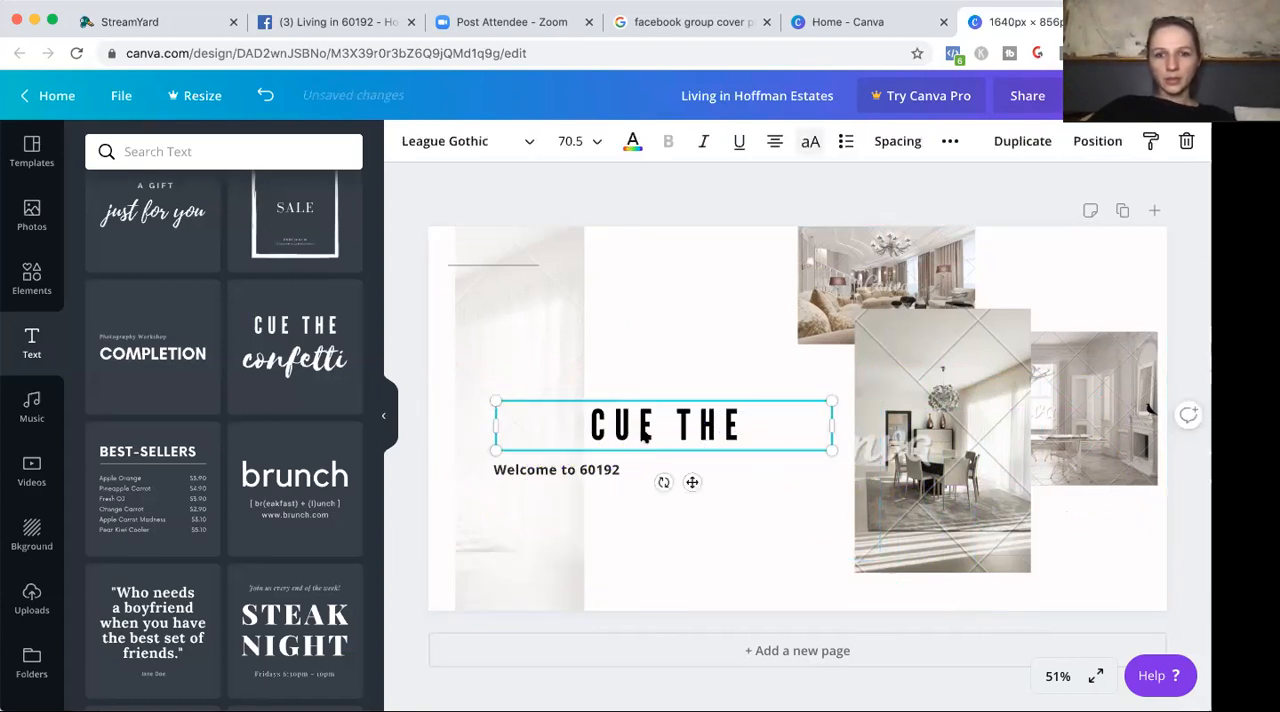
Replace the "CUE THE" text with "Living in Hoffman Estates, IL" and move it into the lower part of the cover.
triple_click(643, 430)
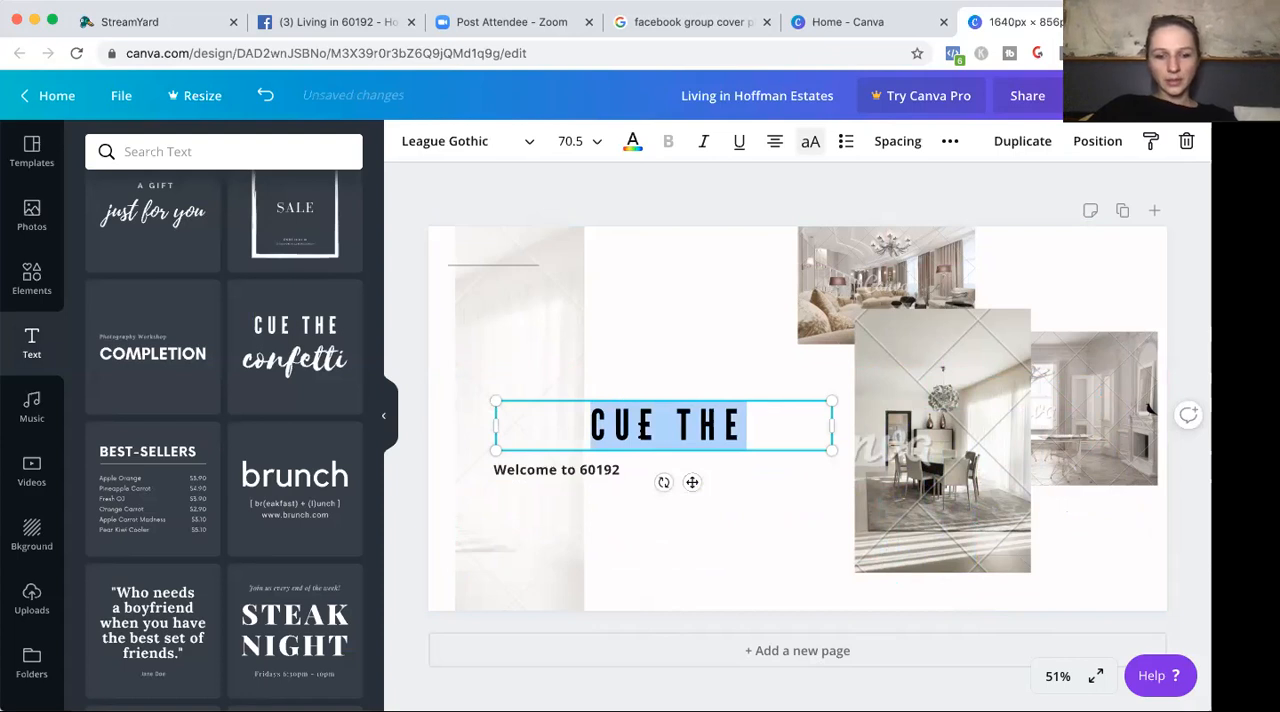
text(LIVING IN HOFFMAN ESTATES, IL)
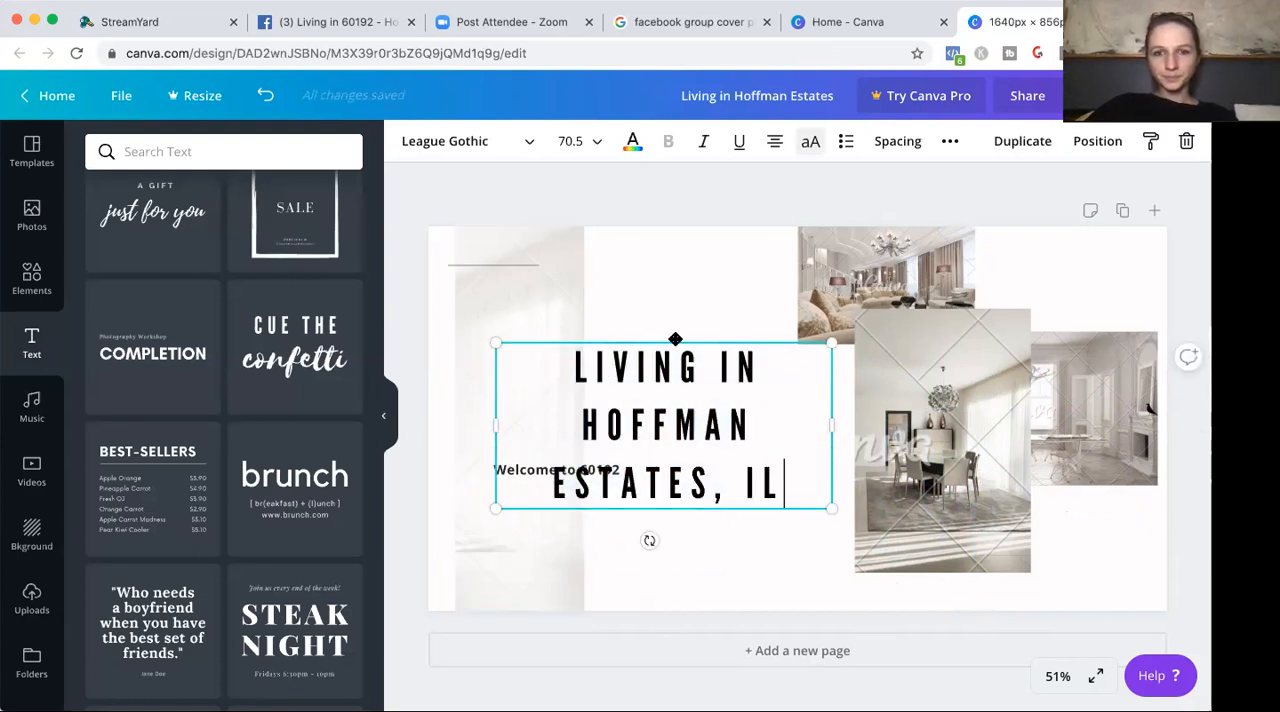
drag(668, 366, 651, 406)
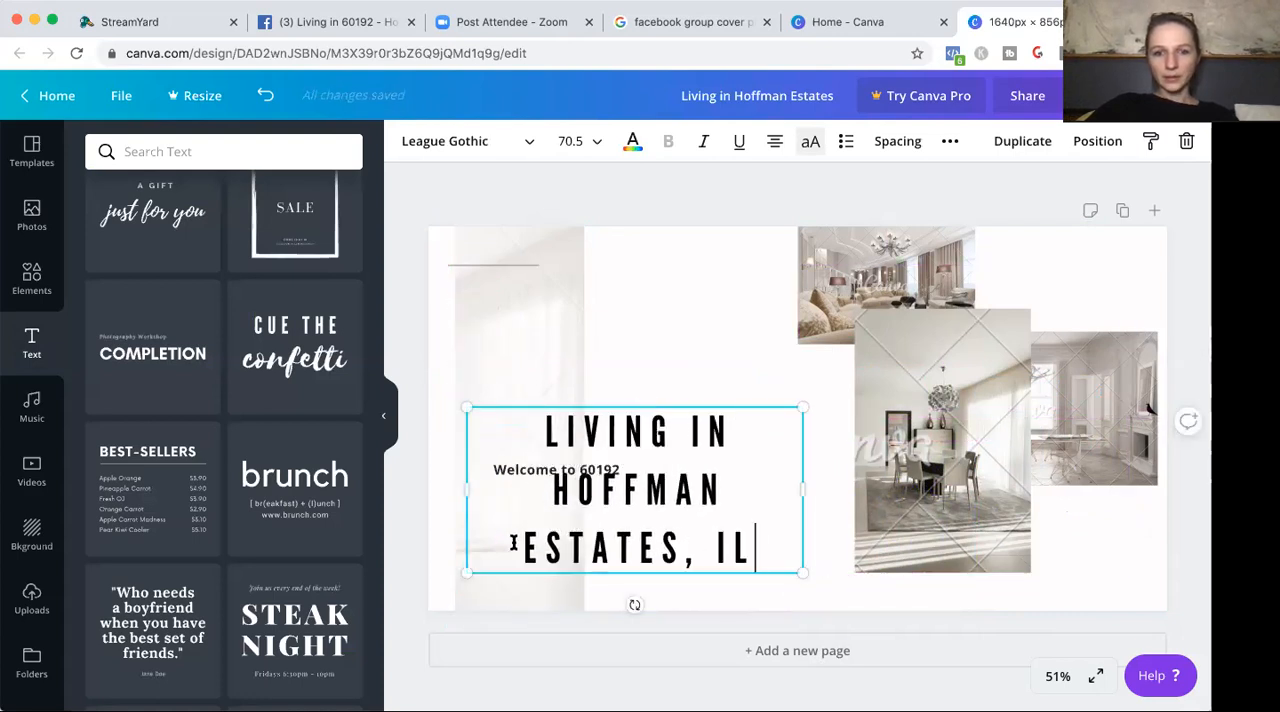
Widen the headline box so "Hoffman Estates," fits on one line, and spell out "IL" as "Illinois".
drag(810, 488, 835, 488)
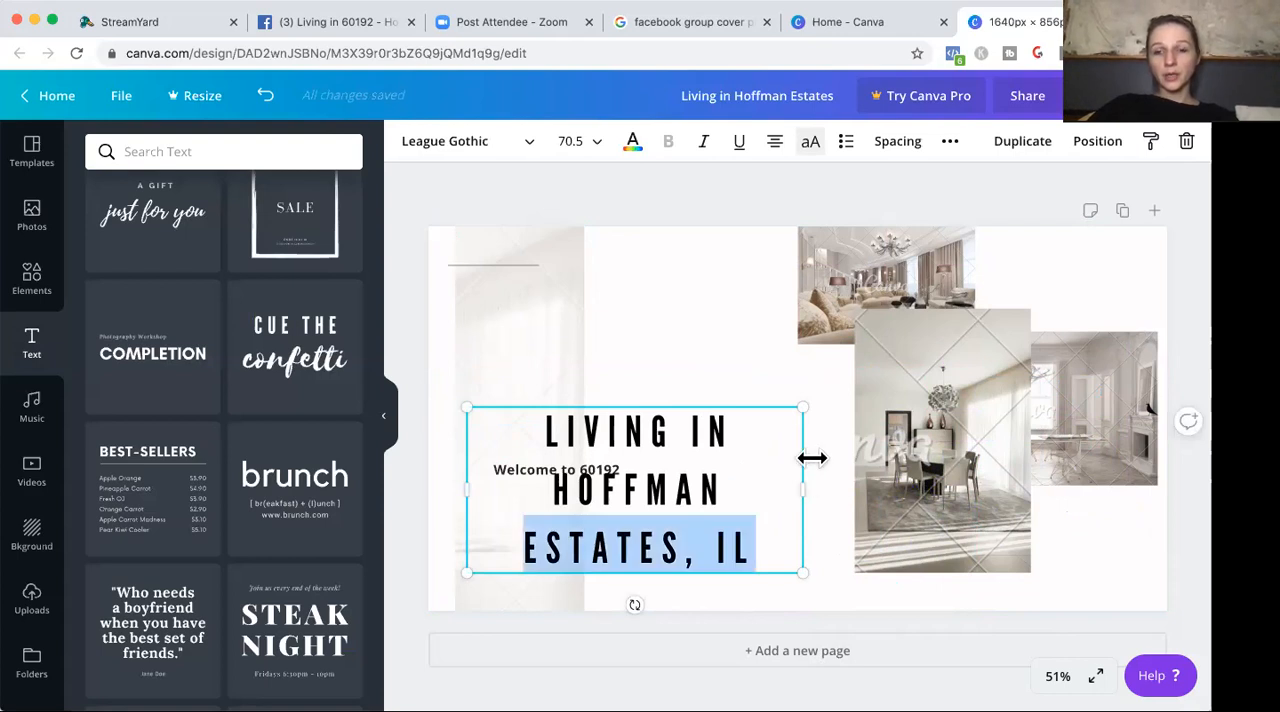
click(700, 362)
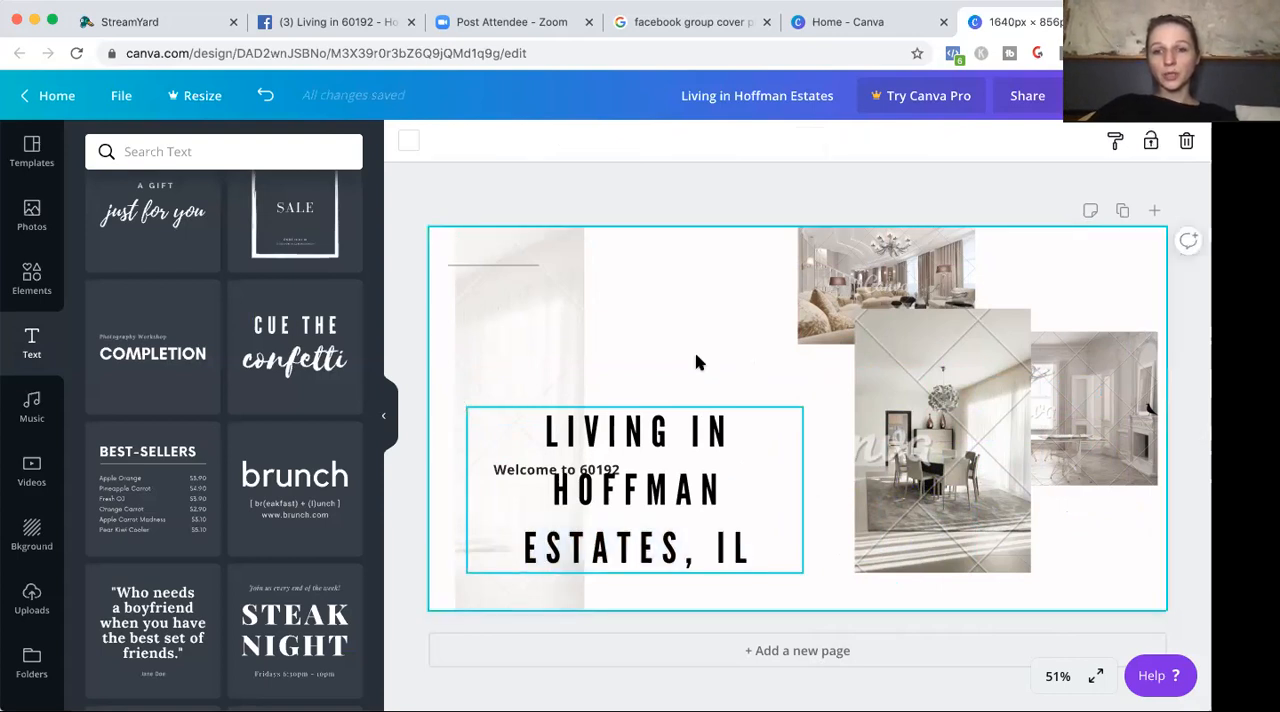
click(784, 482)
drag(806, 487, 842, 485)
click(741, 536)
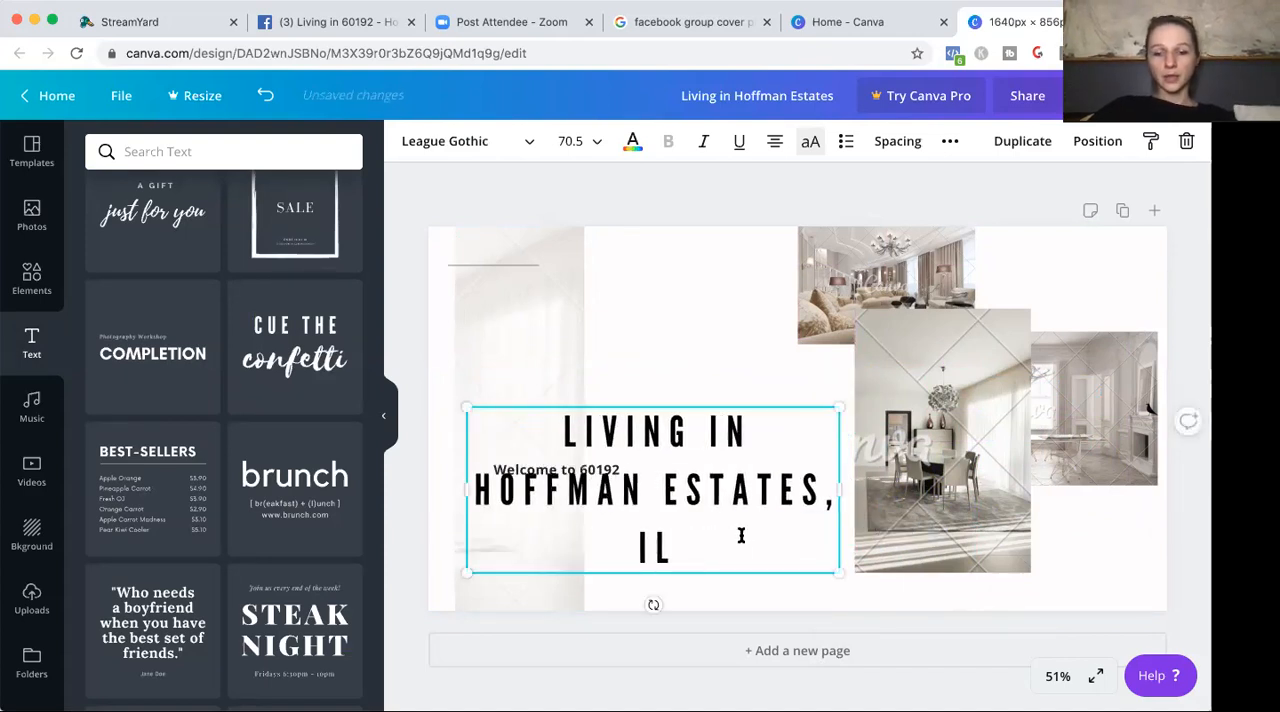
text(LINOIS)
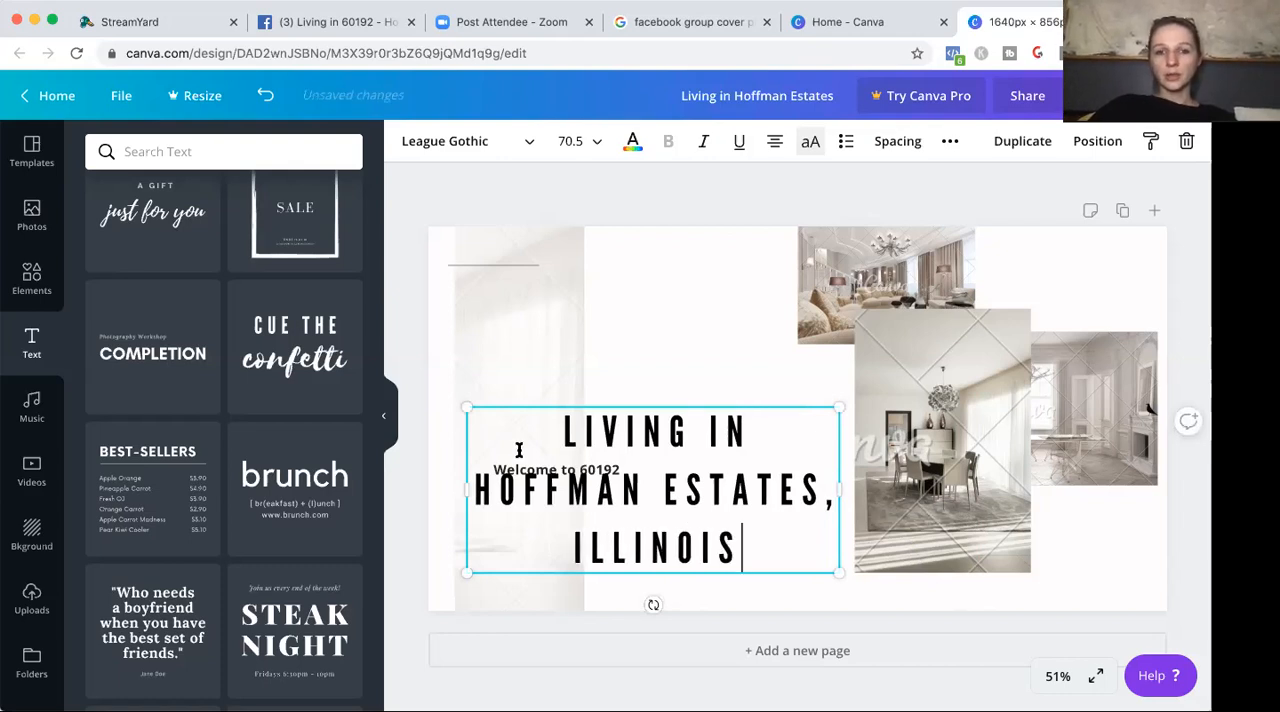
Move the "Welcome to 60192" text near the cover's upper edge and line up the headline box with its left edge.
drag(558, 404, 760, 377)
drag(558, 470, 552, 269)
drag(785, 444, 599, 466)
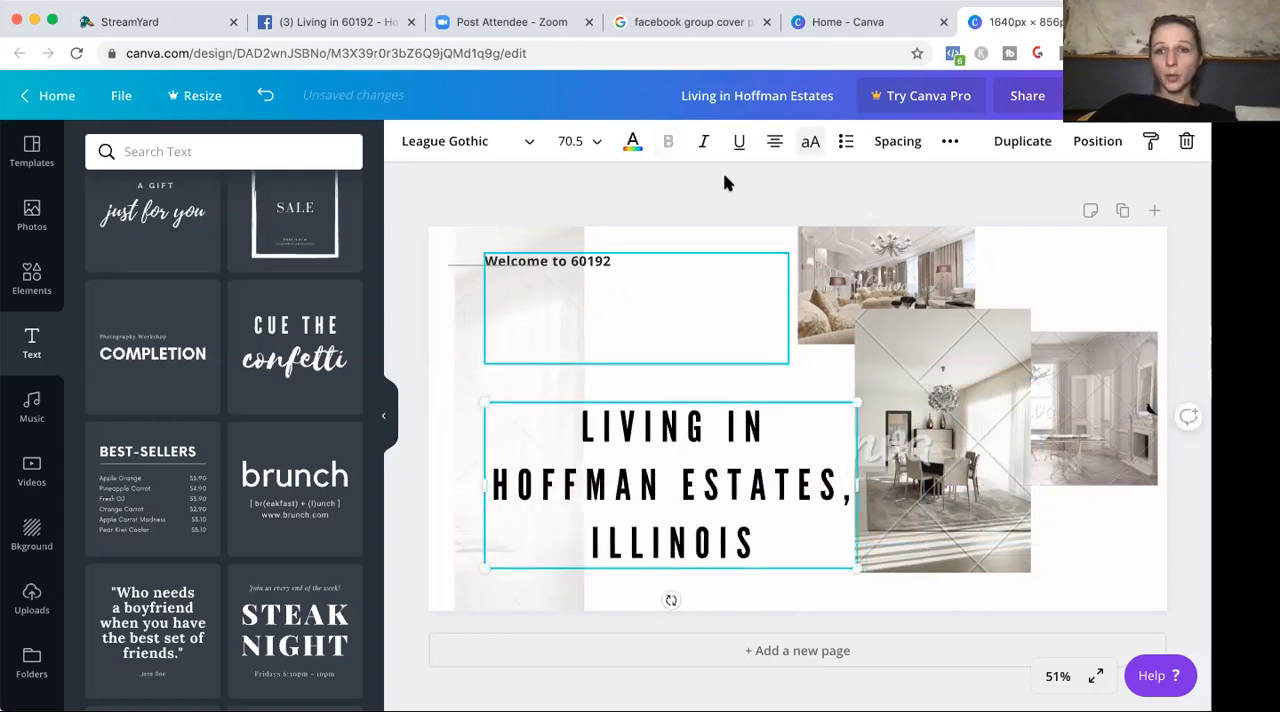
Left-align the "Living in Hoffman Estates, Illinois" headline and shift it slightly lower on the cover.
click(774, 141)
click(838, 500)
key(BackSpace)
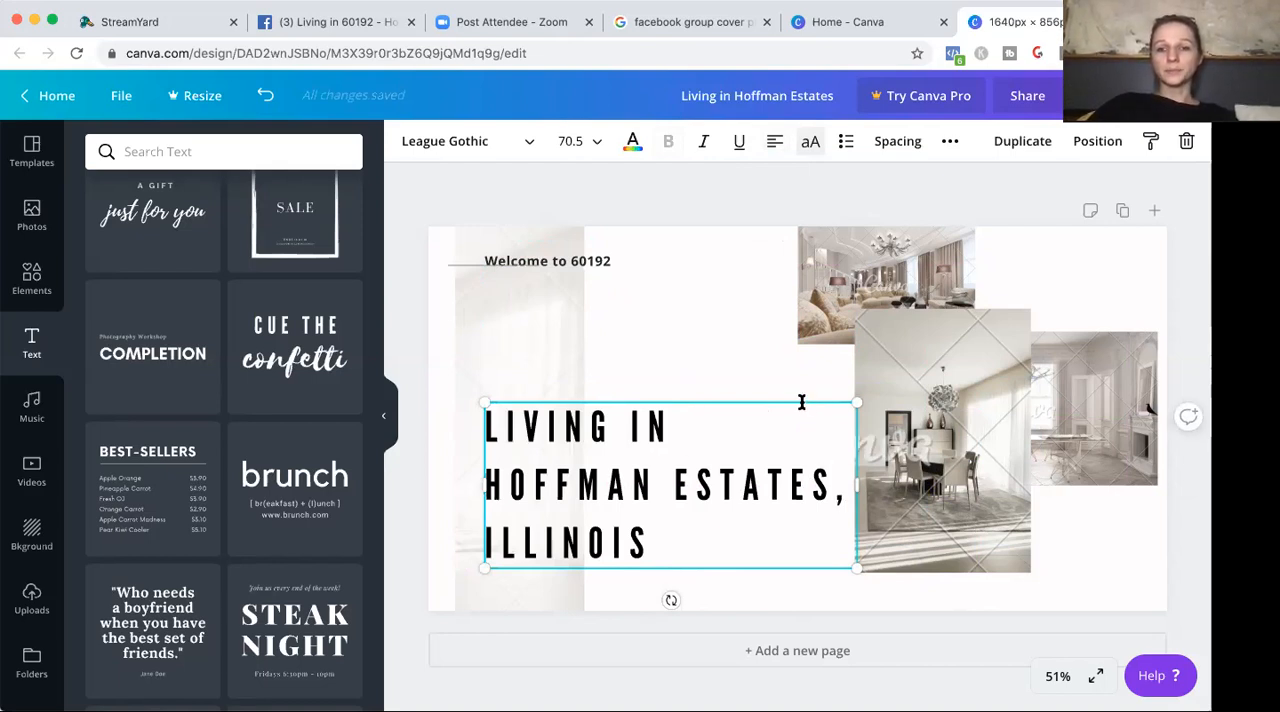
drag(785, 401, 787, 412)
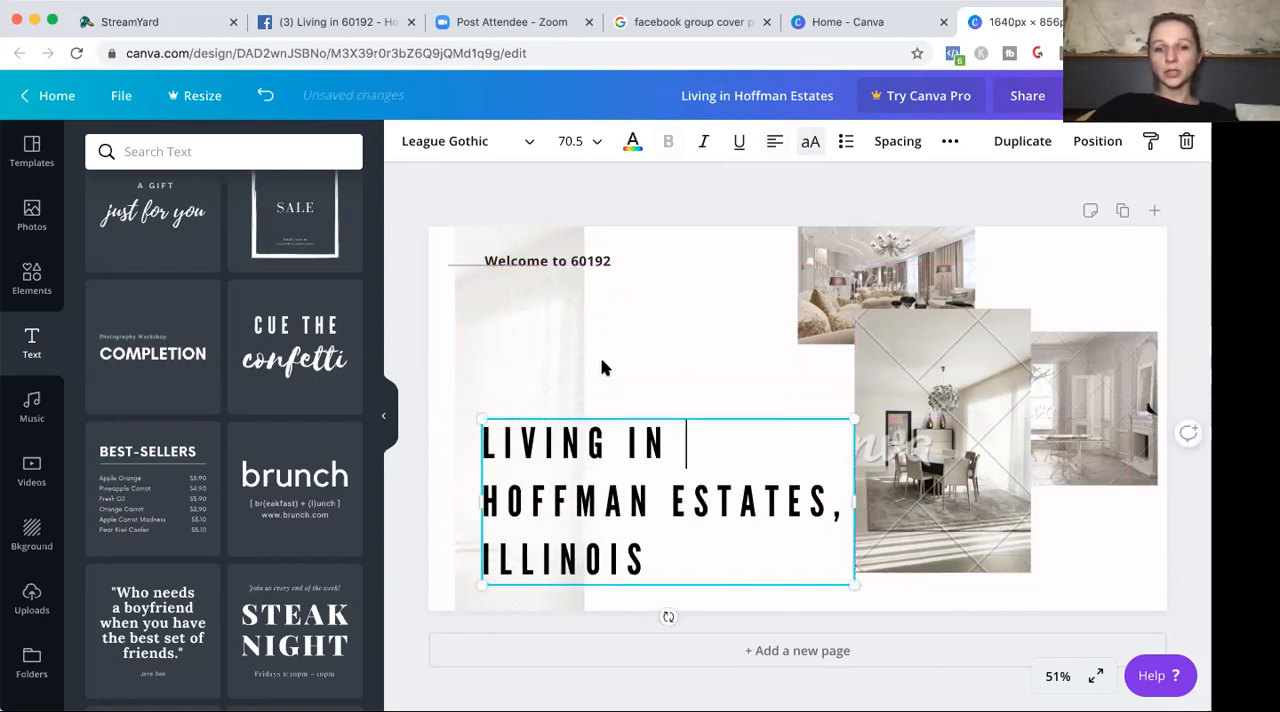
Set the "Welcome to 60192" text to size 24, and scale its group up until the text reaches about size 29.4.
click(623, 277)
click(623, 260)
click(624, 258)
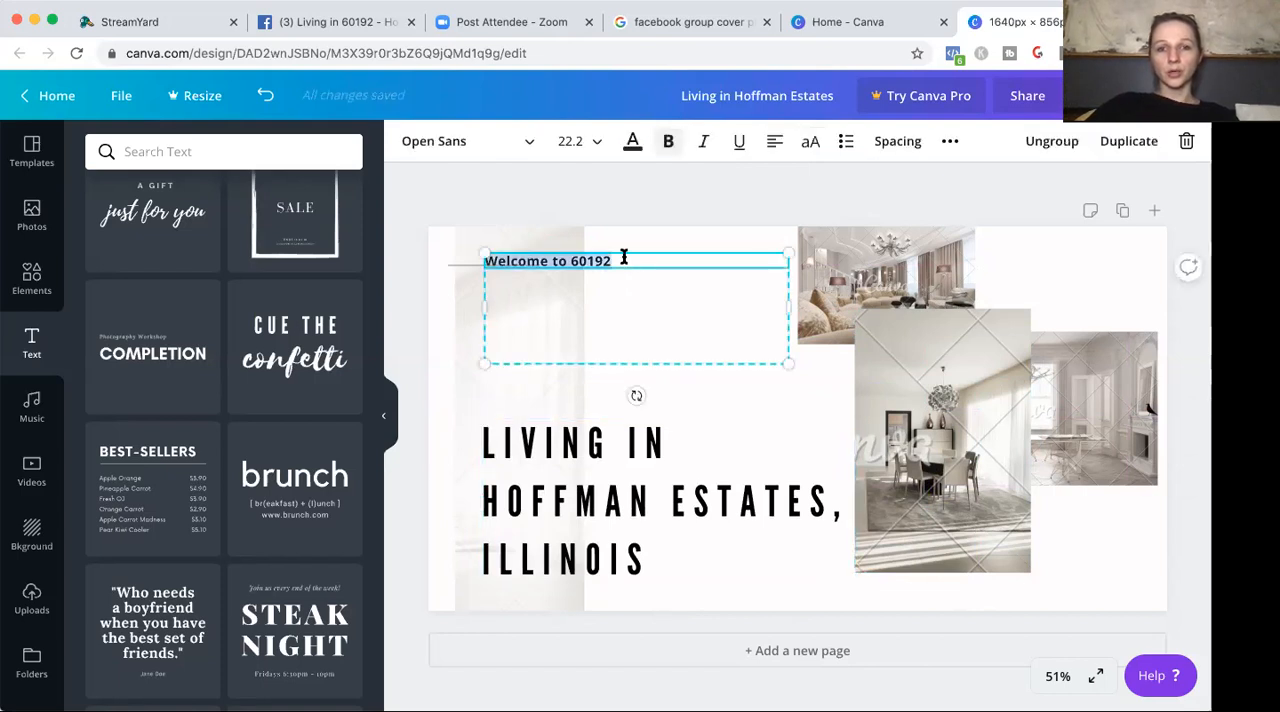
click(594, 141)
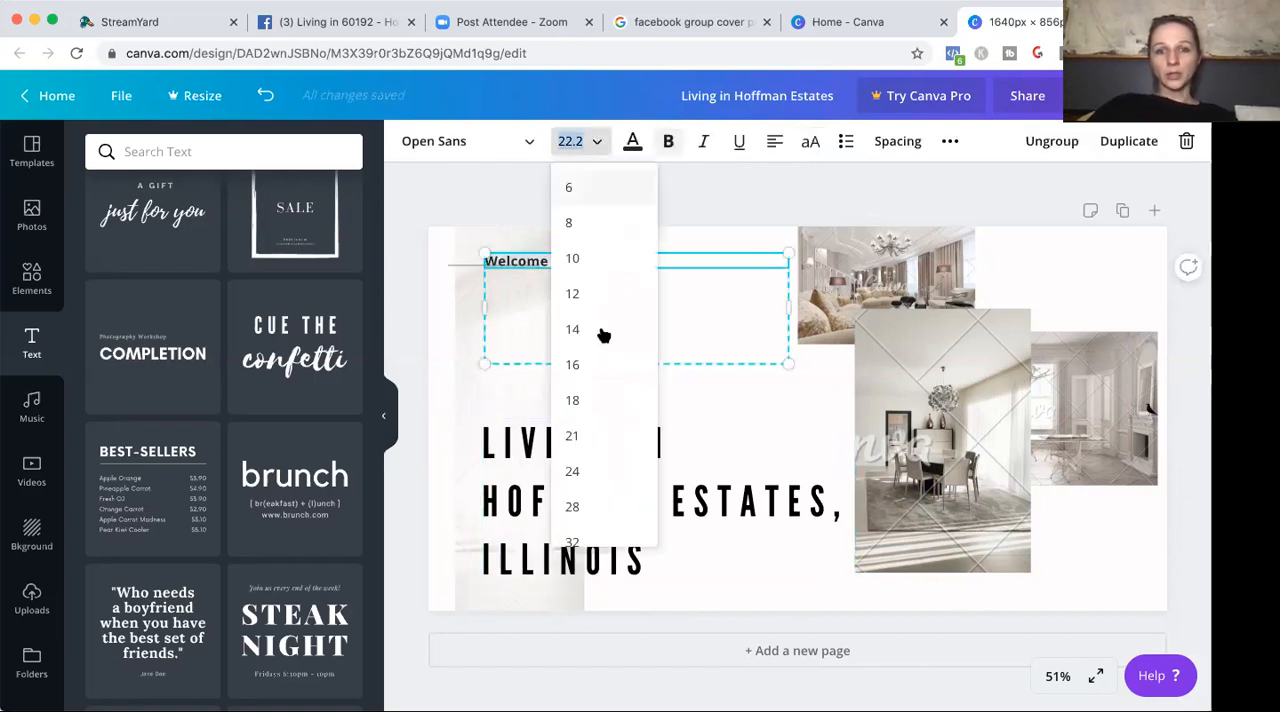
click(589, 469)
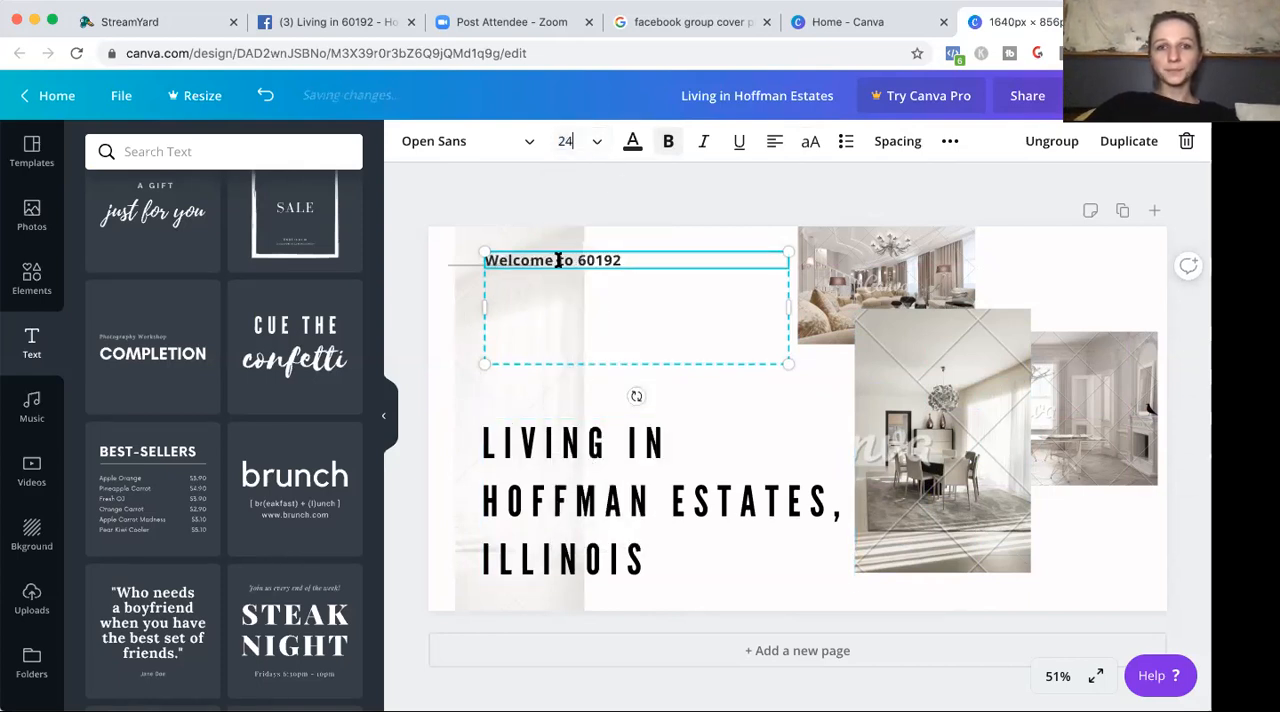
drag(815, 243, 879, 256)
click(801, 332)
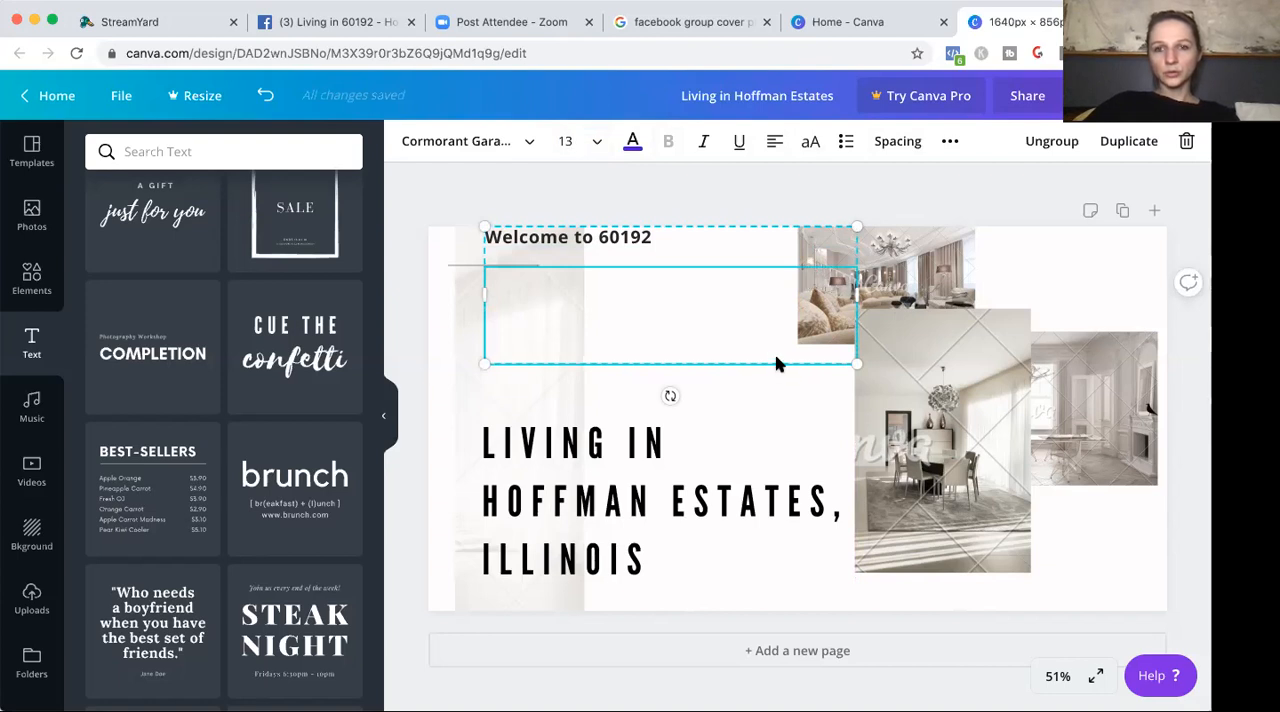
Move the "Welcome to 60192" text directly above the headline, aligned with its left edge.
click(779, 407)
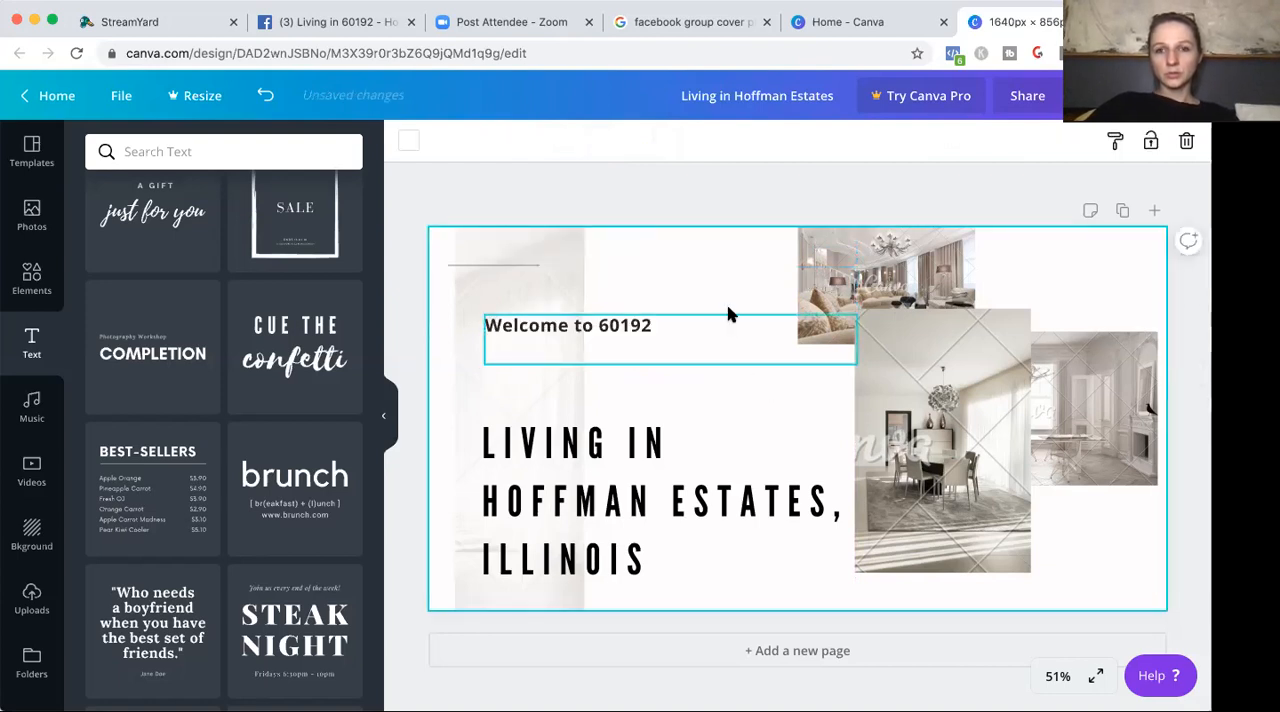
drag(728, 326, 723, 393)
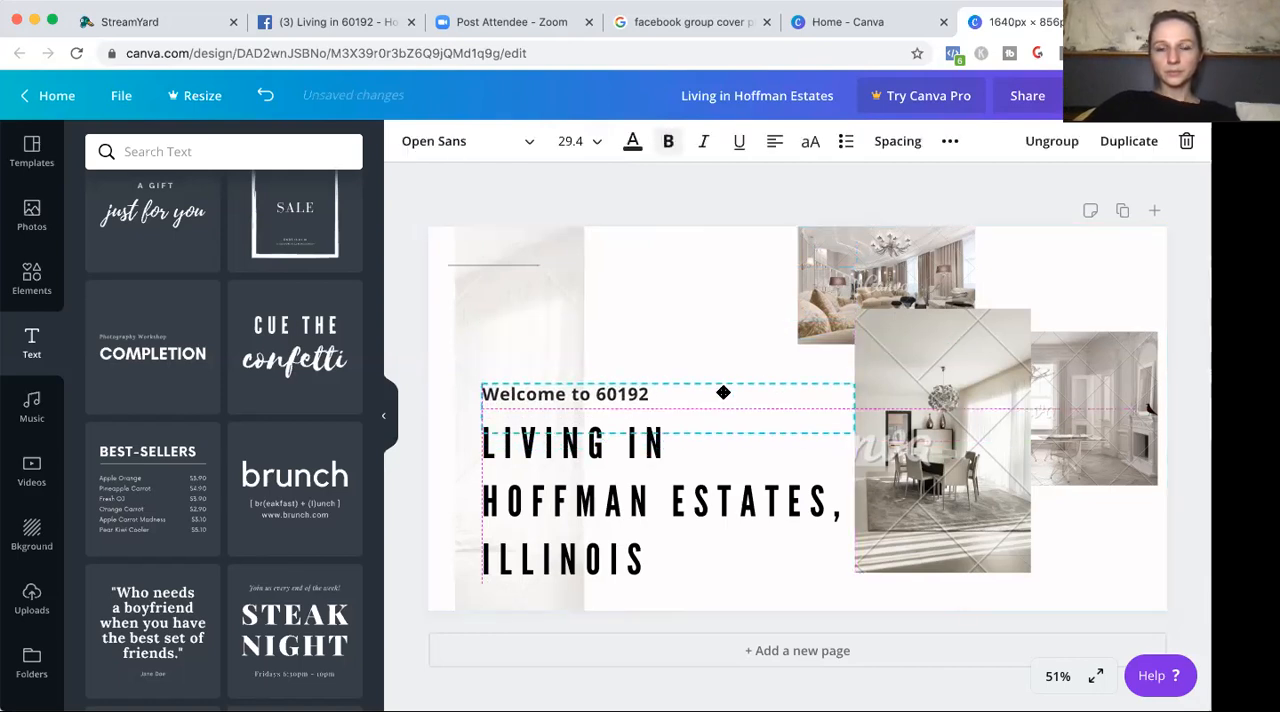
click(720, 325)
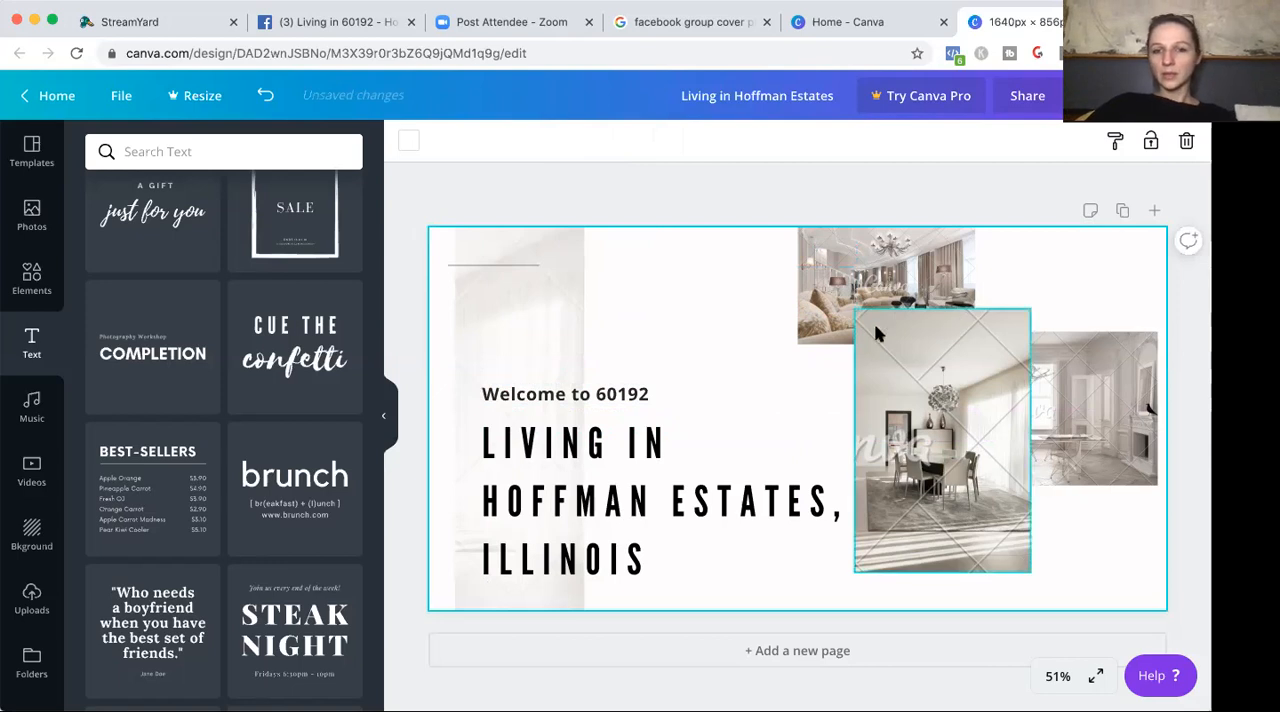
Try filters such as Edge, The blues and Whimsical on the tall curtain photo, and reset it to None.
click(545, 261)
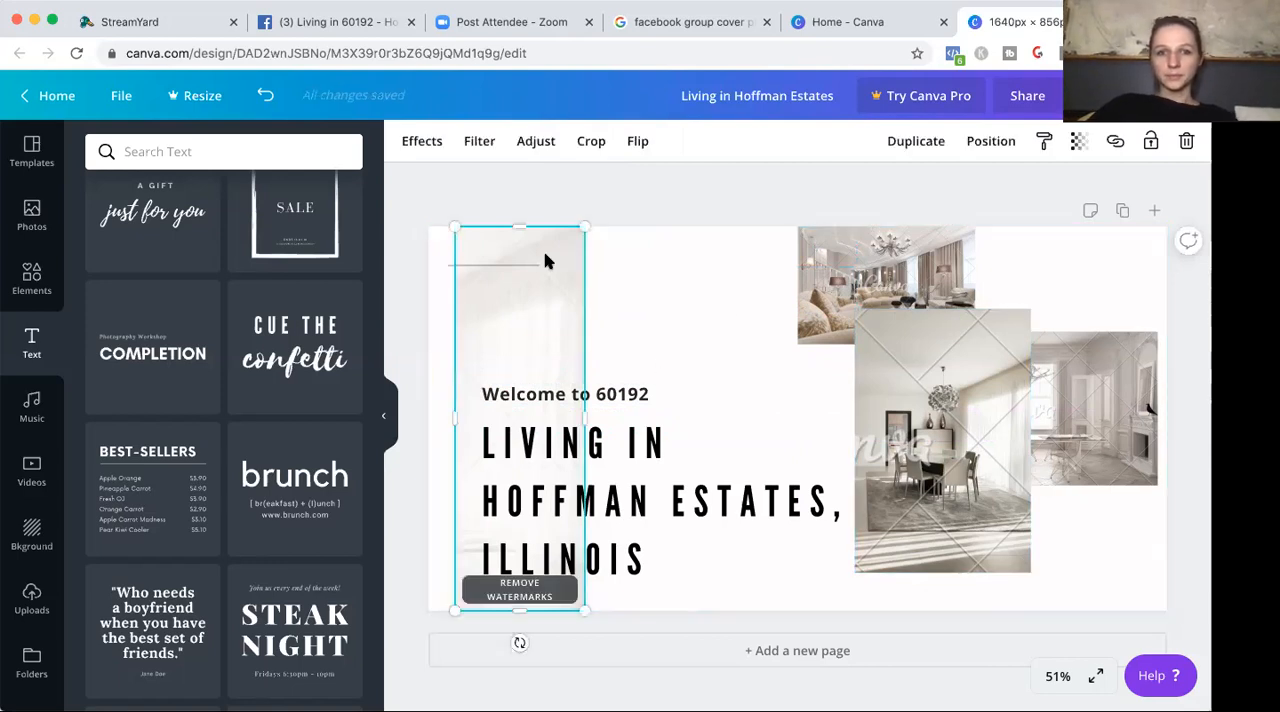
click(480, 140)
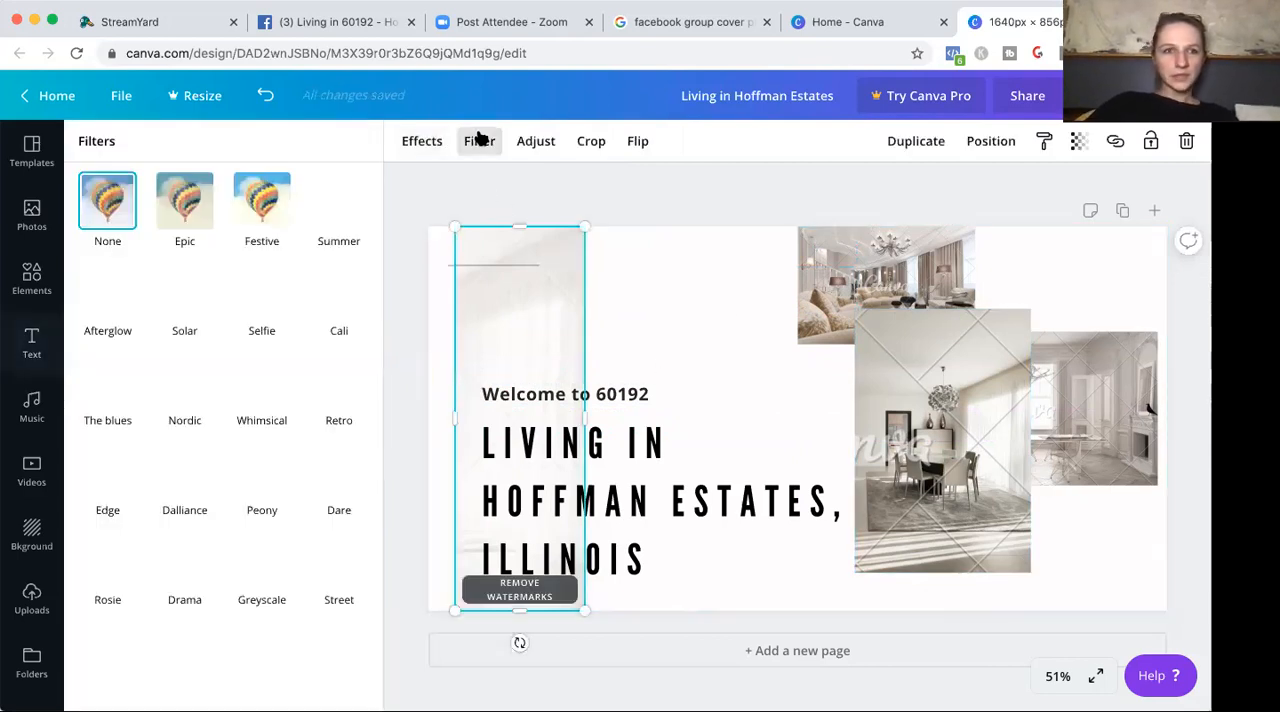
click(265, 482)
click(199, 478)
click(112, 475)
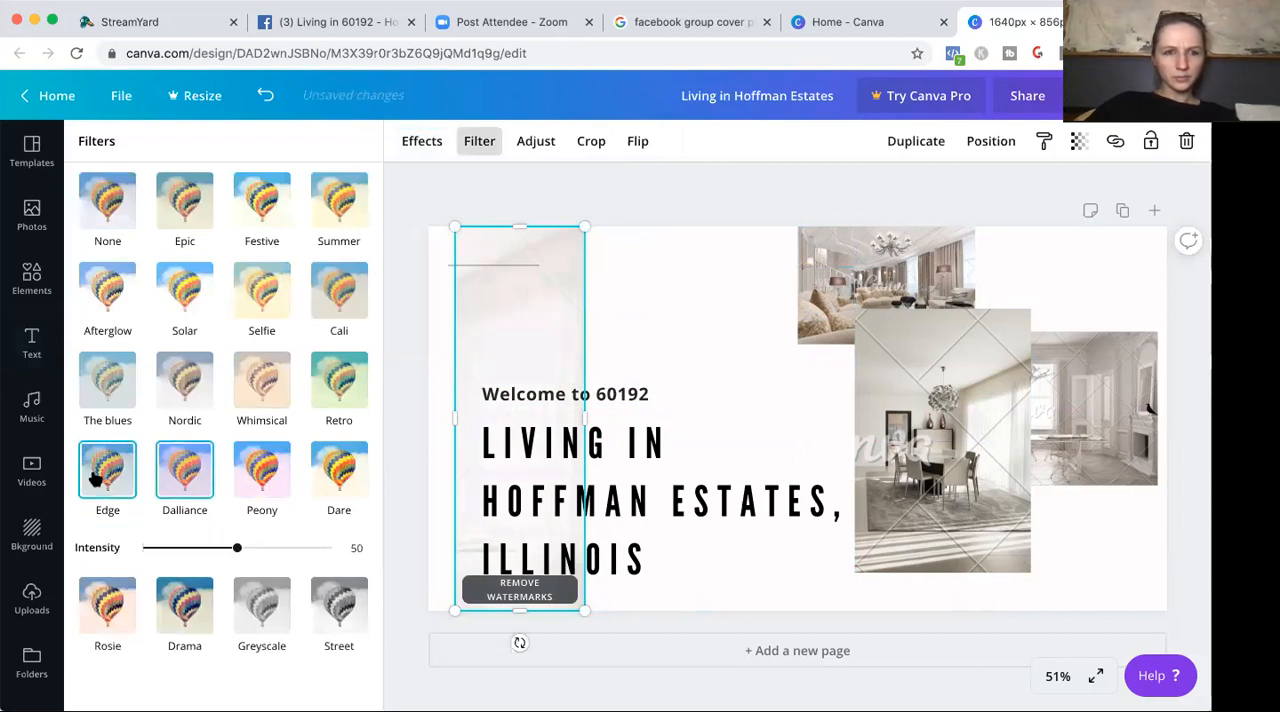
click(105, 380)
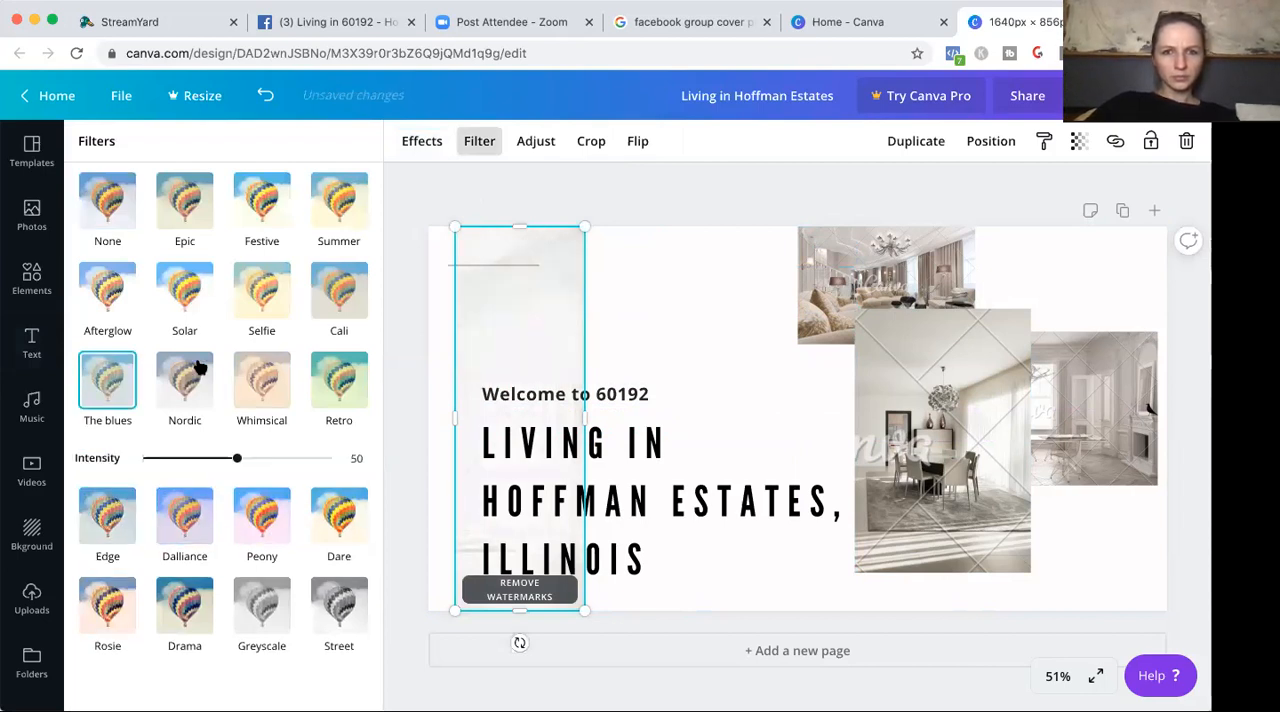
click(106, 196)
click(656, 195)
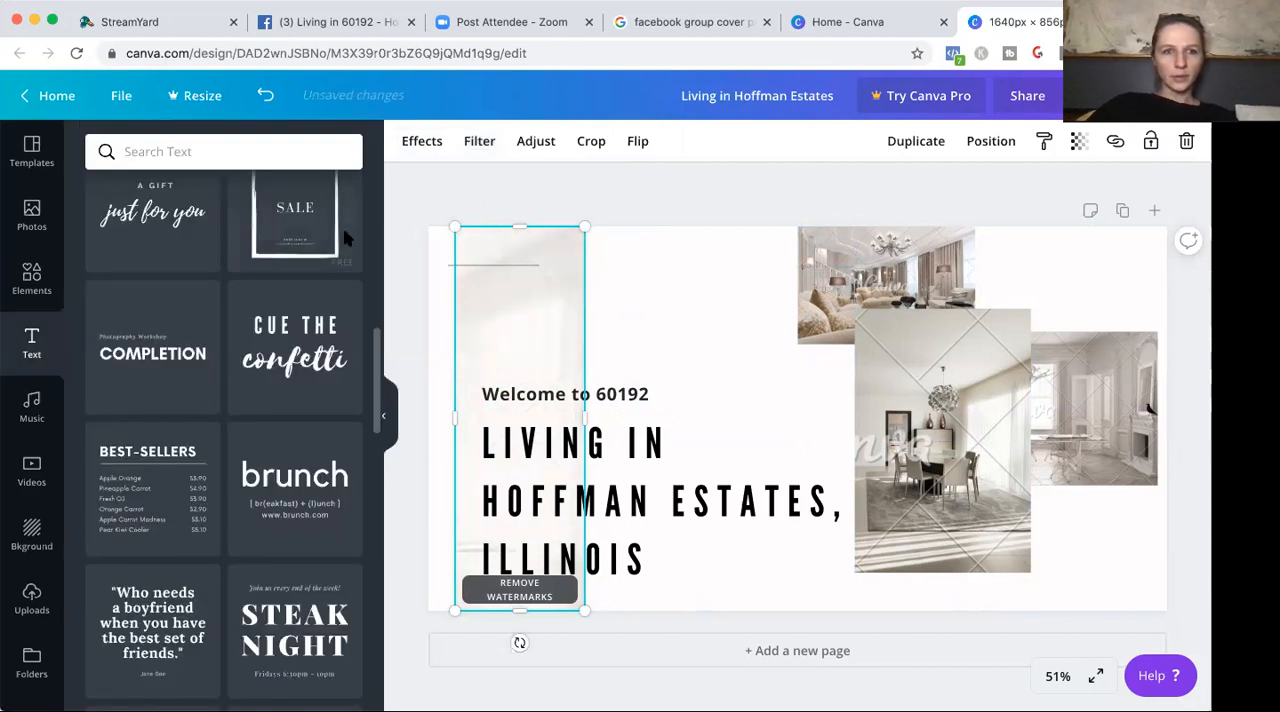
click(793, 193)
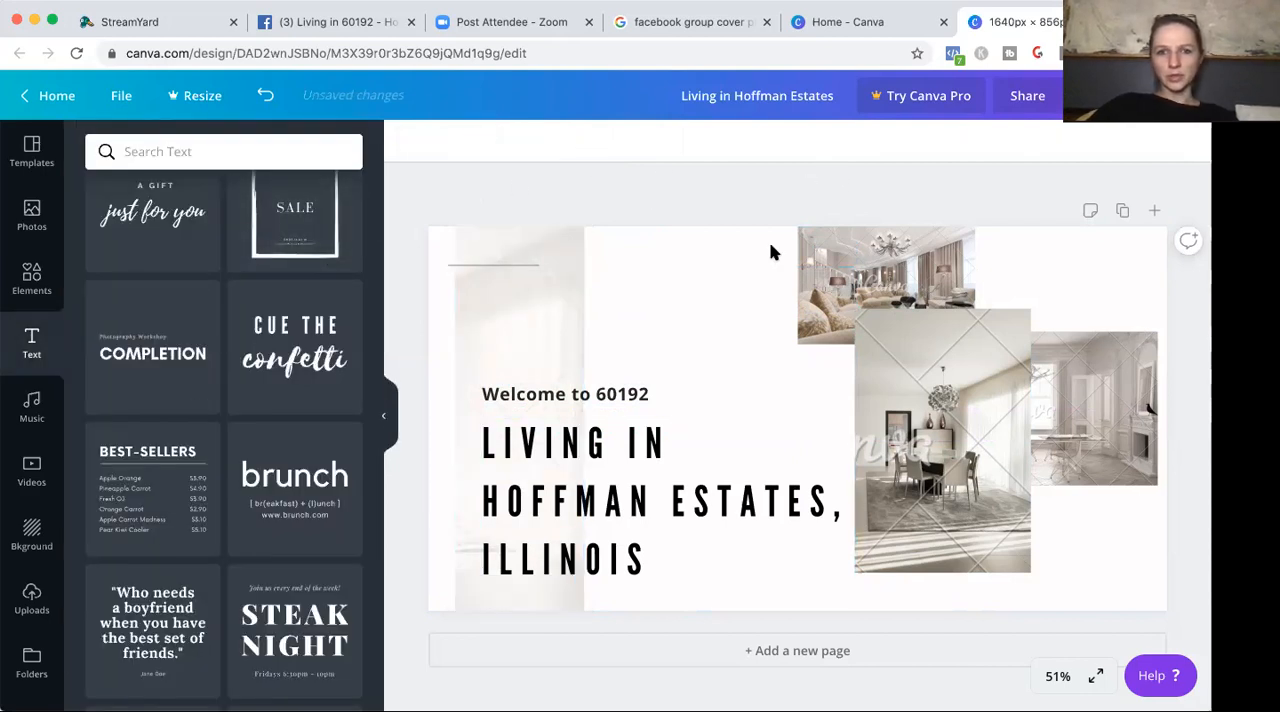
Try the violet document colour and a pale grey photo colour as the cover's background.
click(746, 317)
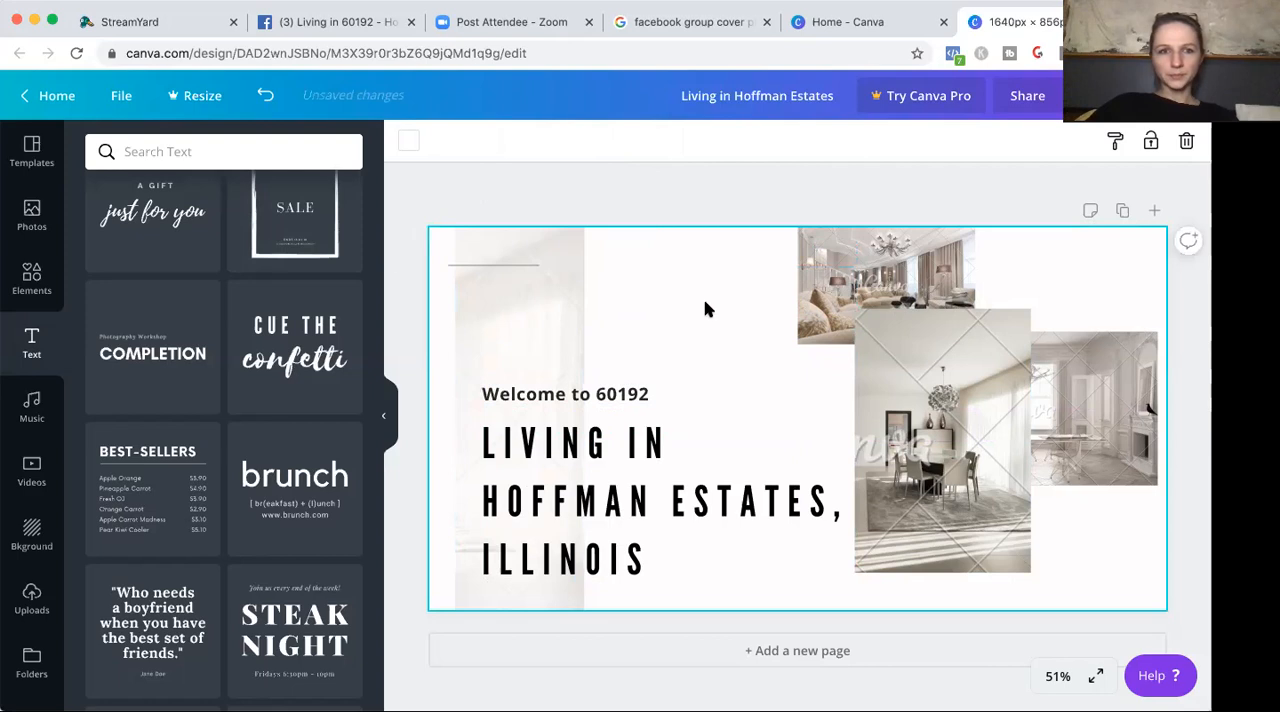
click(408, 144)
click(200, 330)
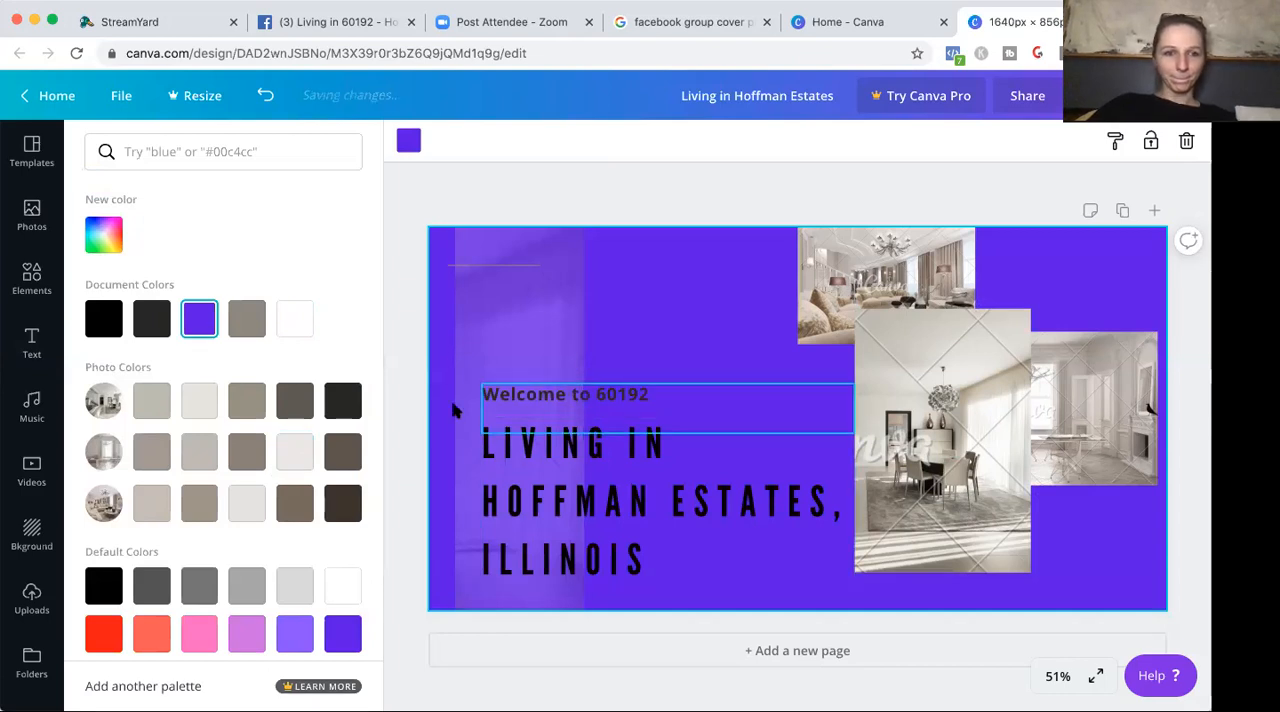
click(196, 404)
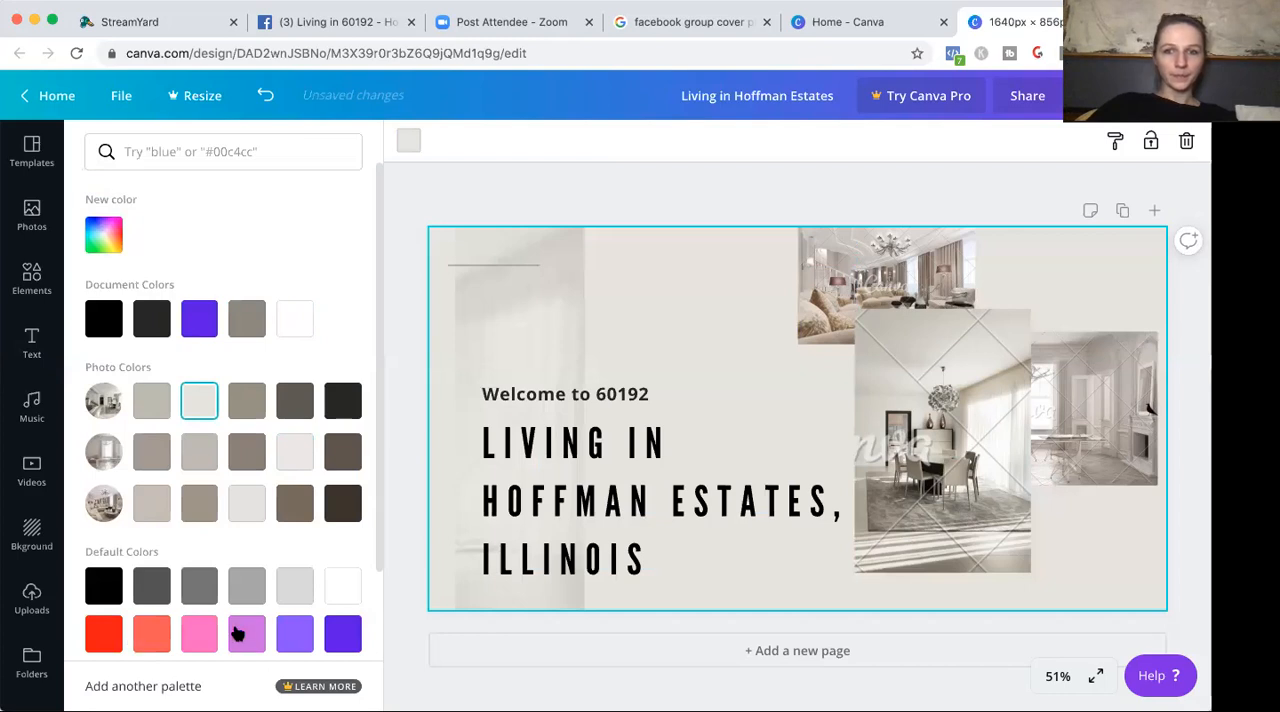
drag(376, 512, 380, 605)
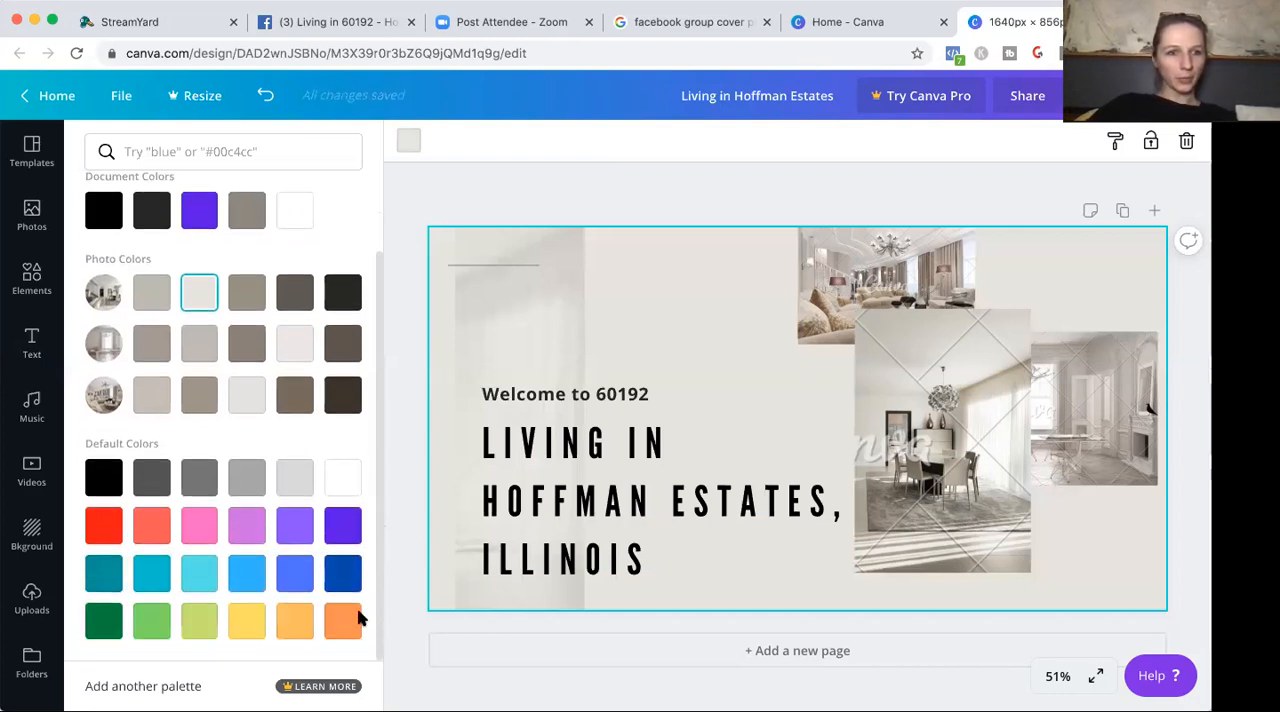
Try the pink-teal polygon, golden lights, pink feather and light-blue gradient images as the cover's background.
click(44, 546)
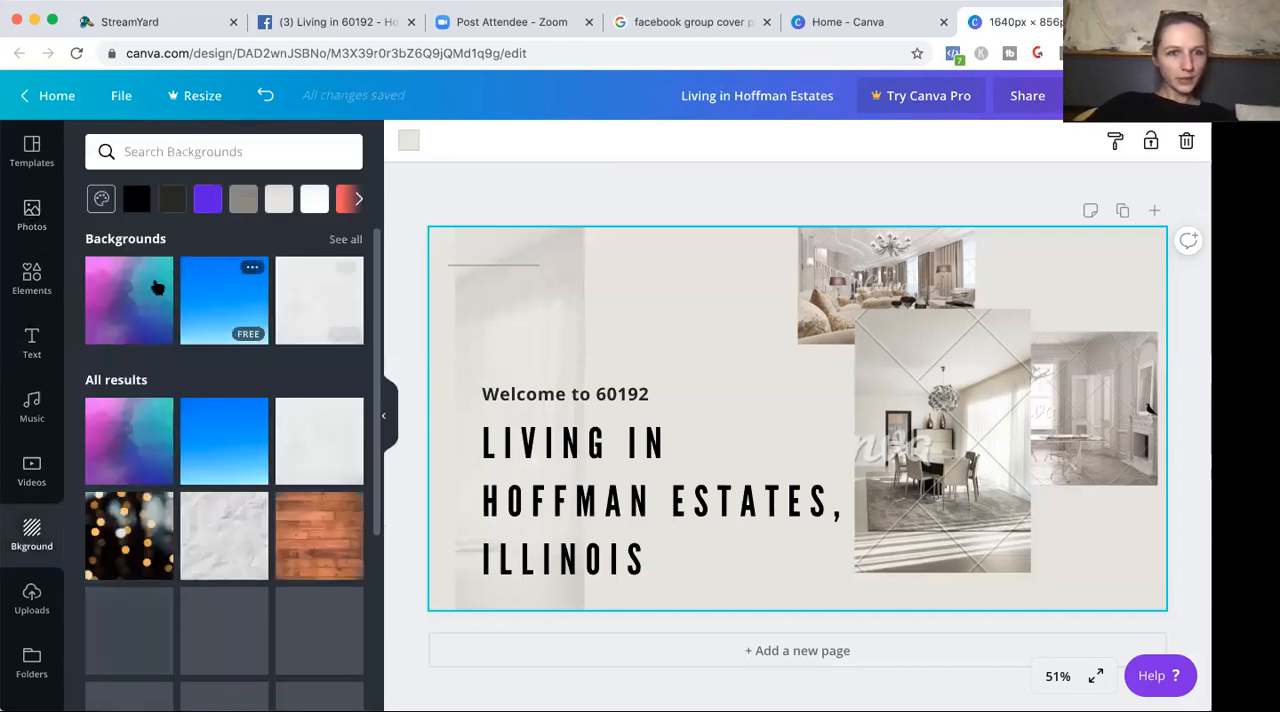
click(114, 300)
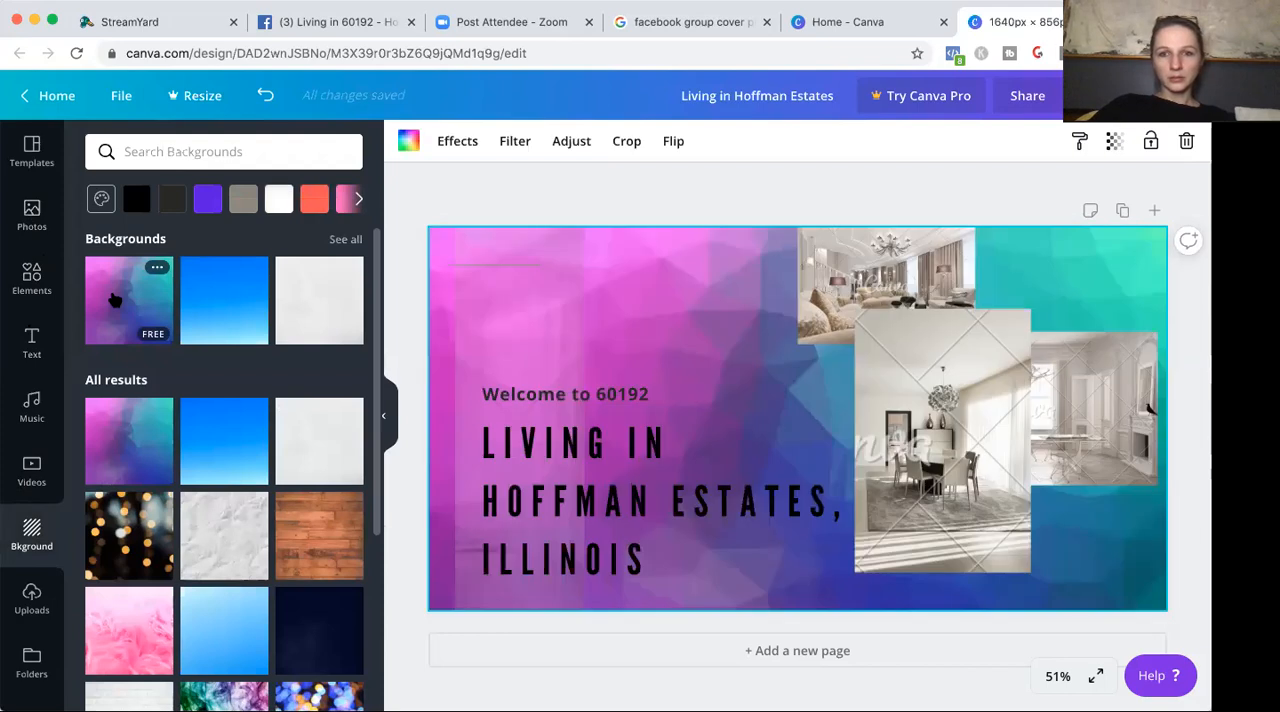
click(150, 535)
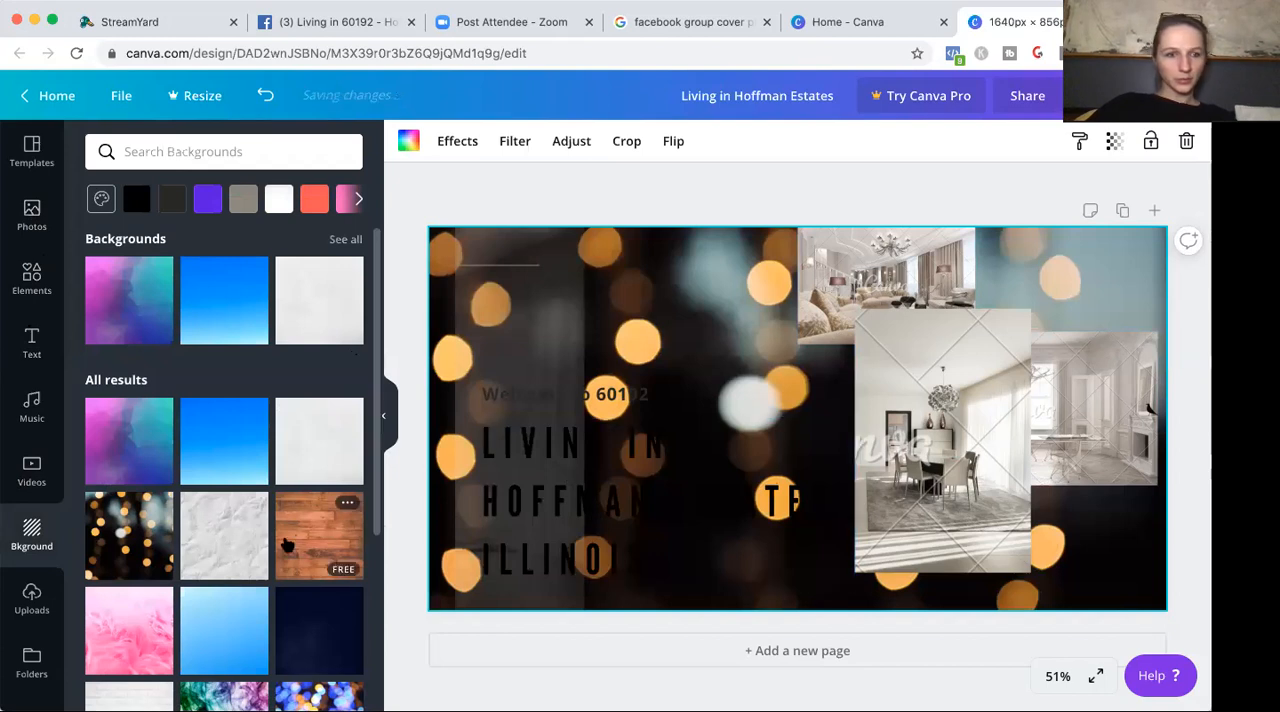
click(106, 651)
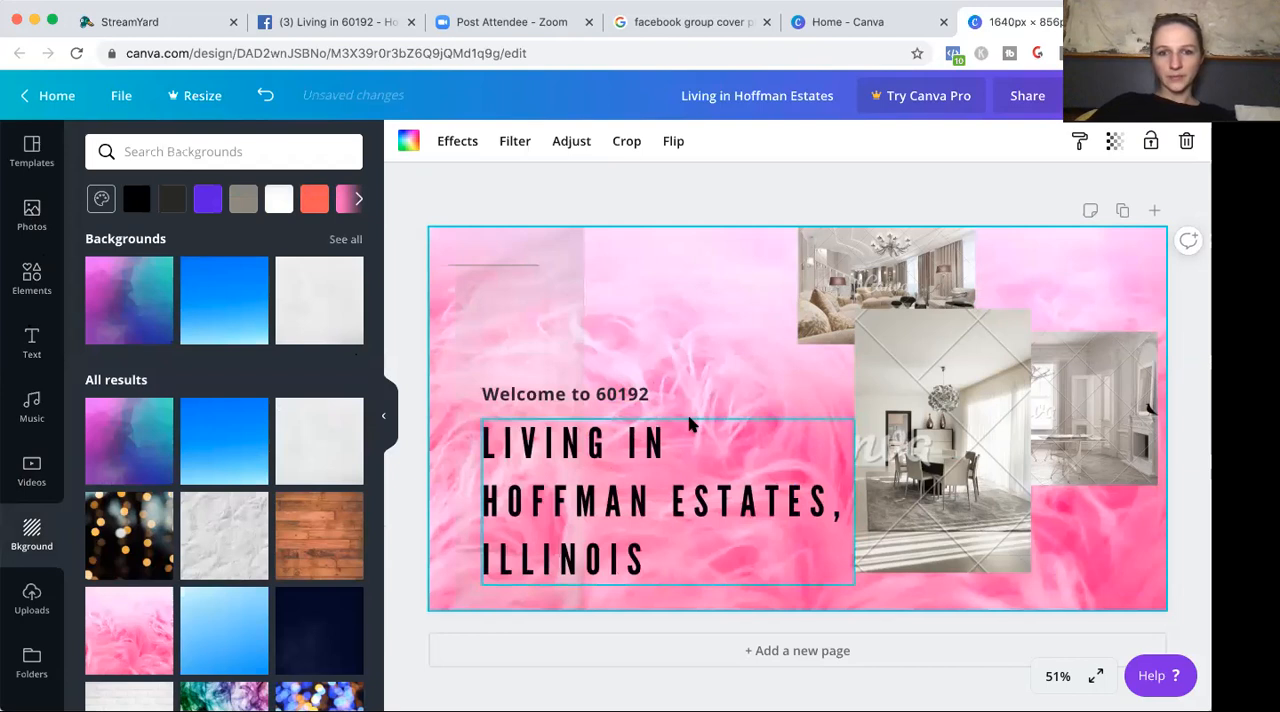
click(186, 635)
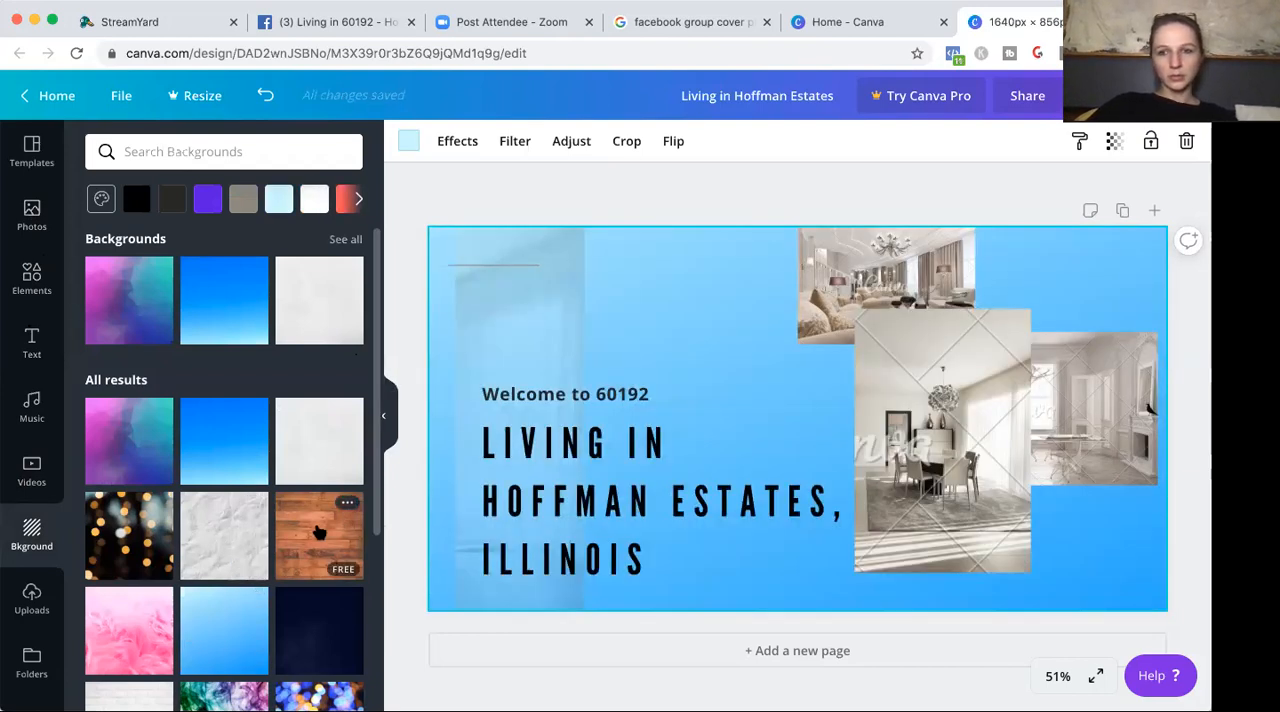
Try the wooden-plank background, and replace it with the blue-and-gold bokeh lights background.
click(318, 532)
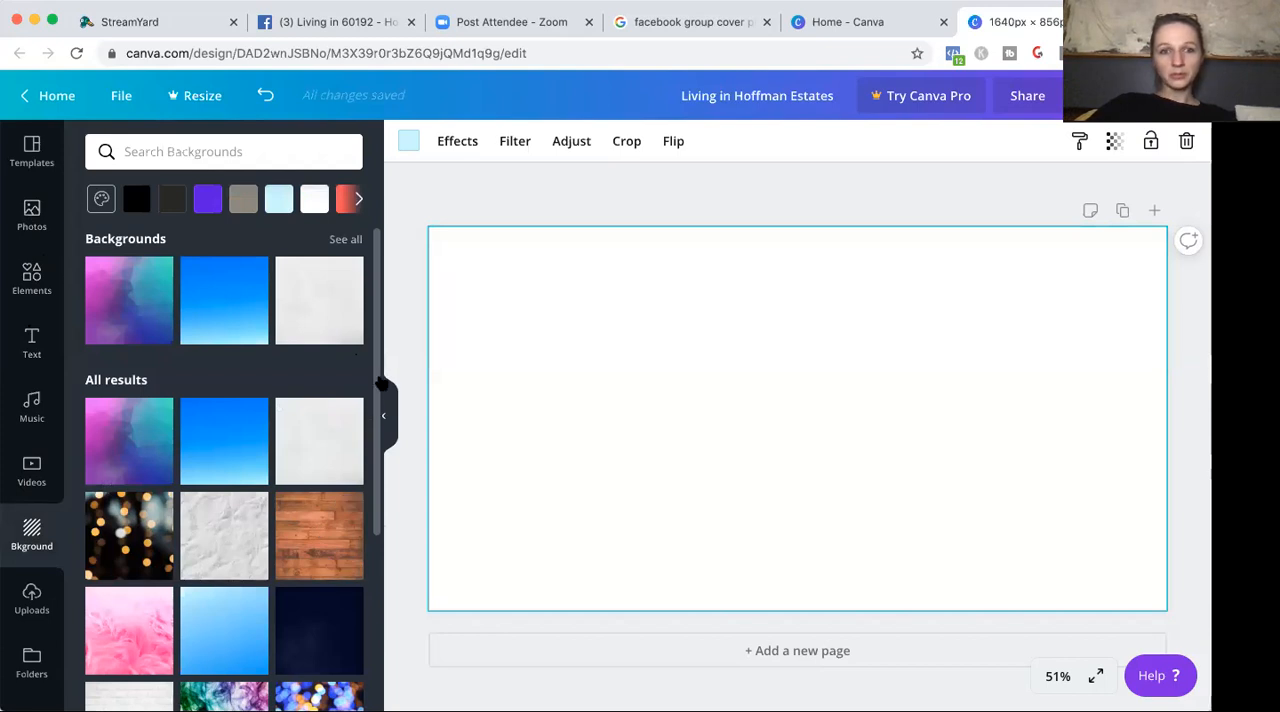
scroll(320, 420, down, 4)
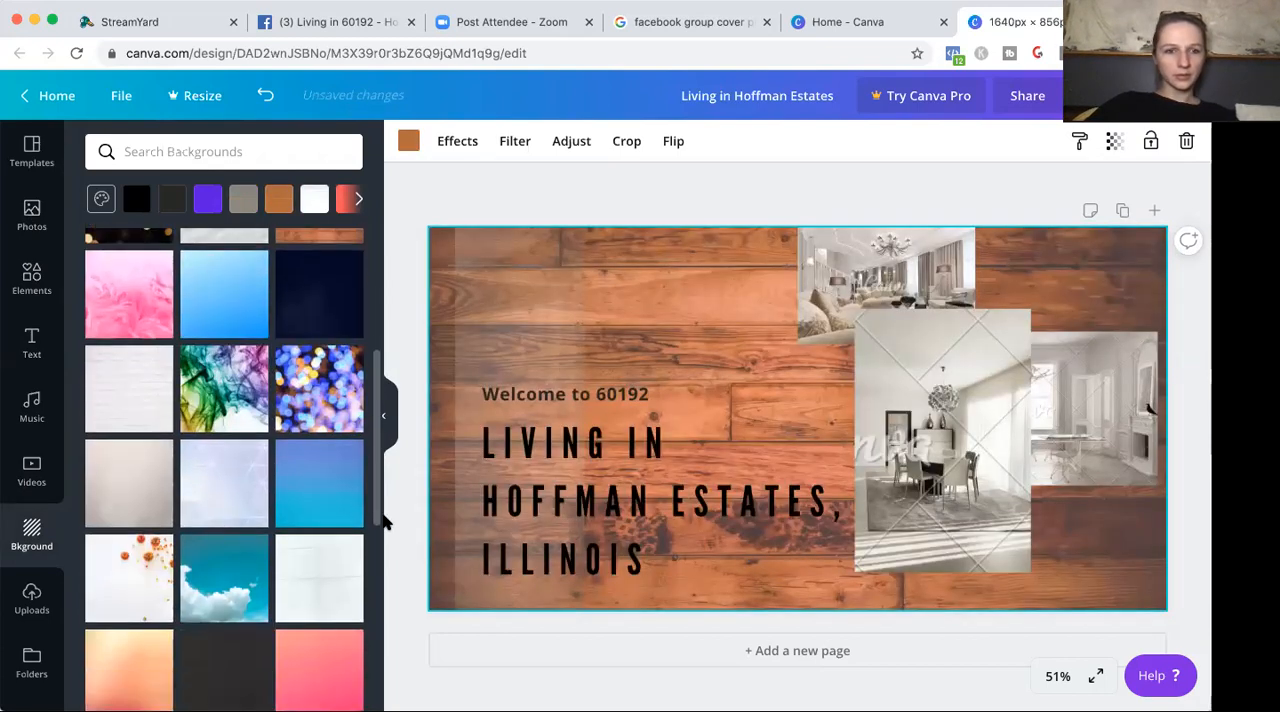
click(325, 404)
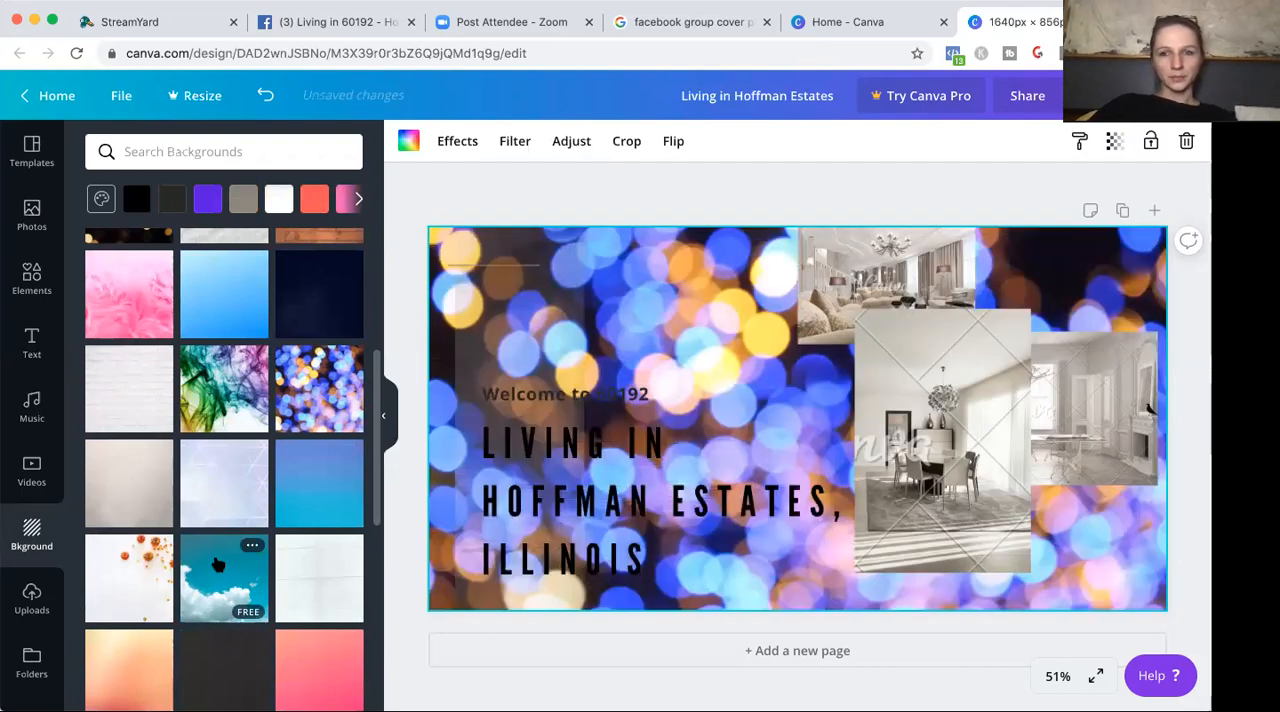
Try the blue cloudy sky, orange pumpkin and pale lilac geometric images as the cover's background.
click(218, 566)
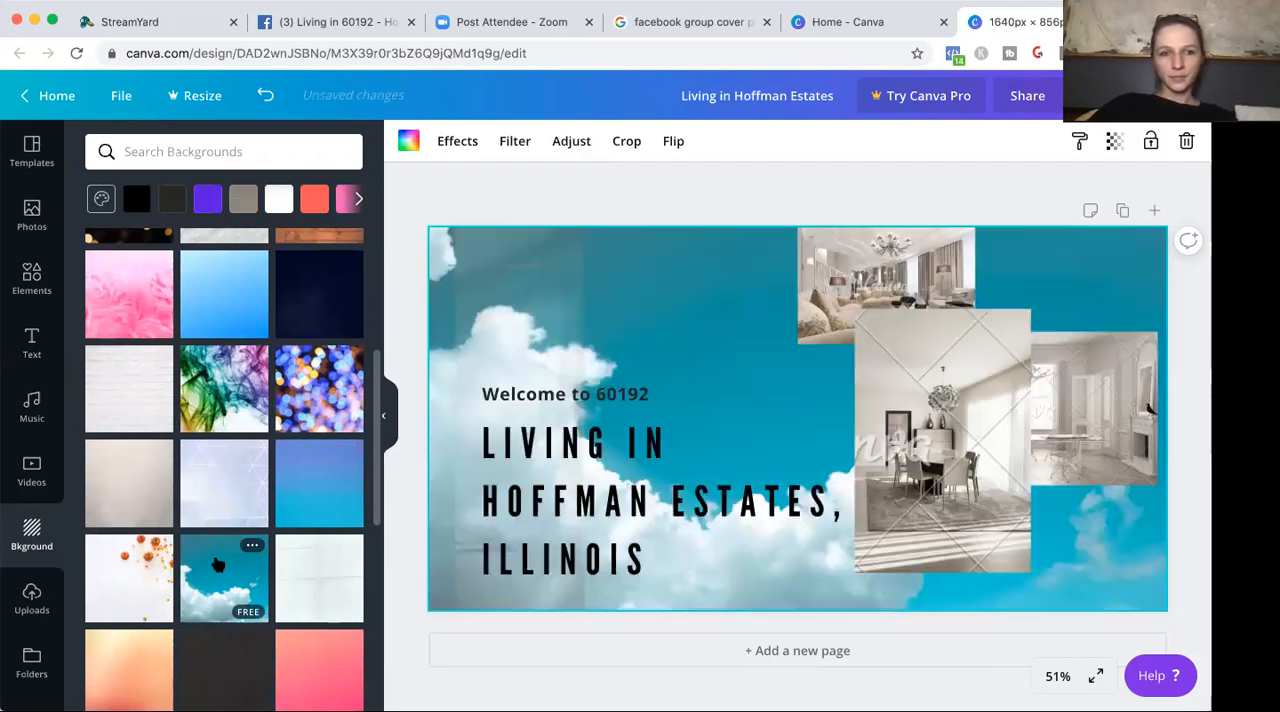
click(132, 568)
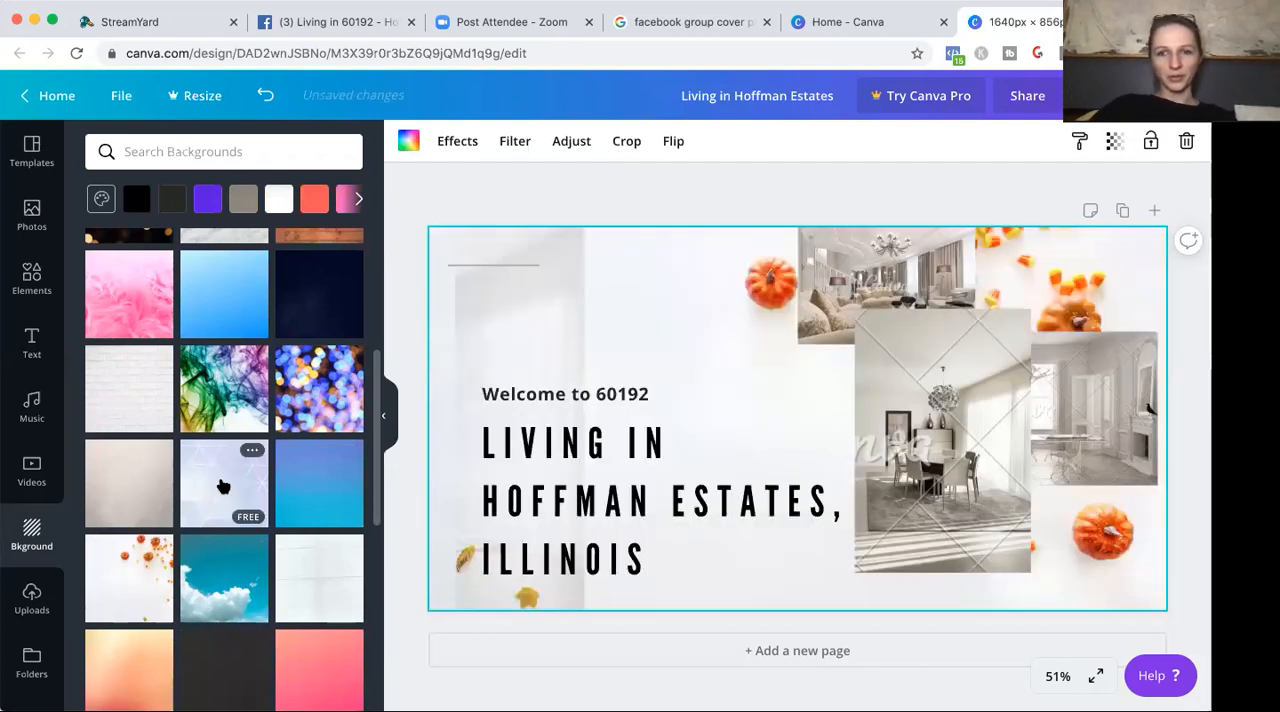
click(222, 486)
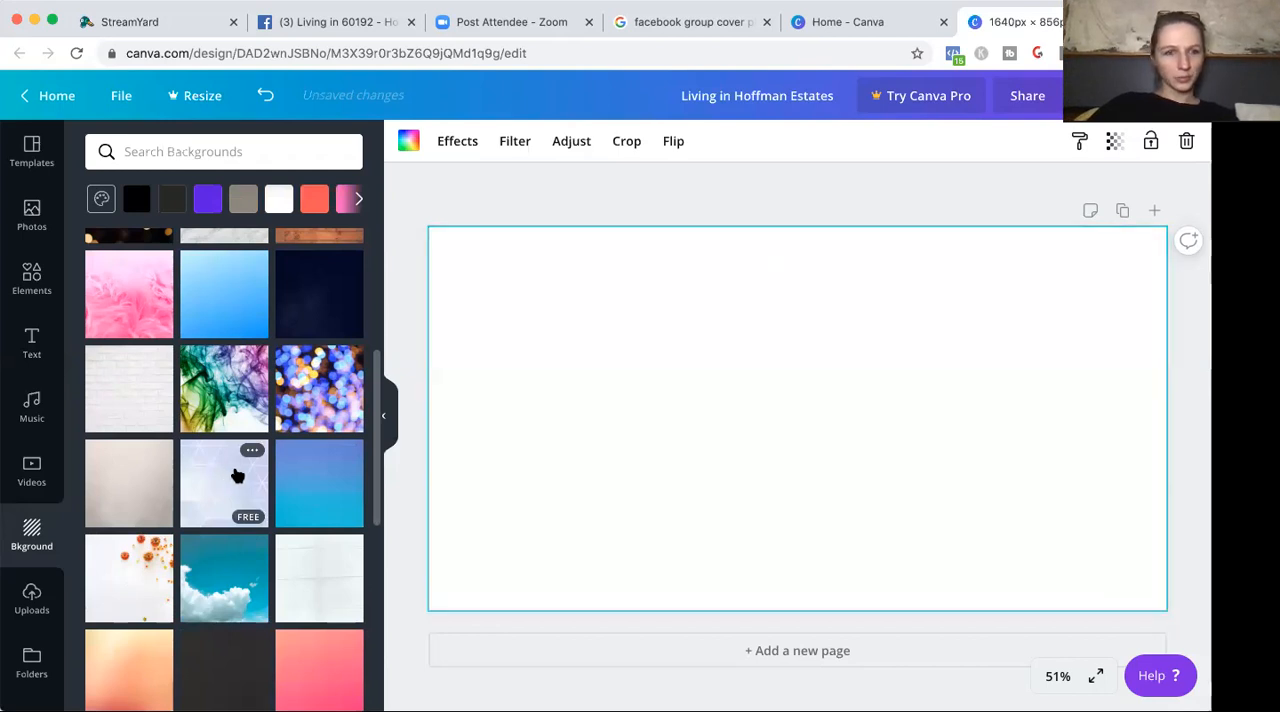
Try the yellow wire-frame, yellow-orange gradient and rough golden plaster images as the cover's background.
scroll(378, 438, down, 2)
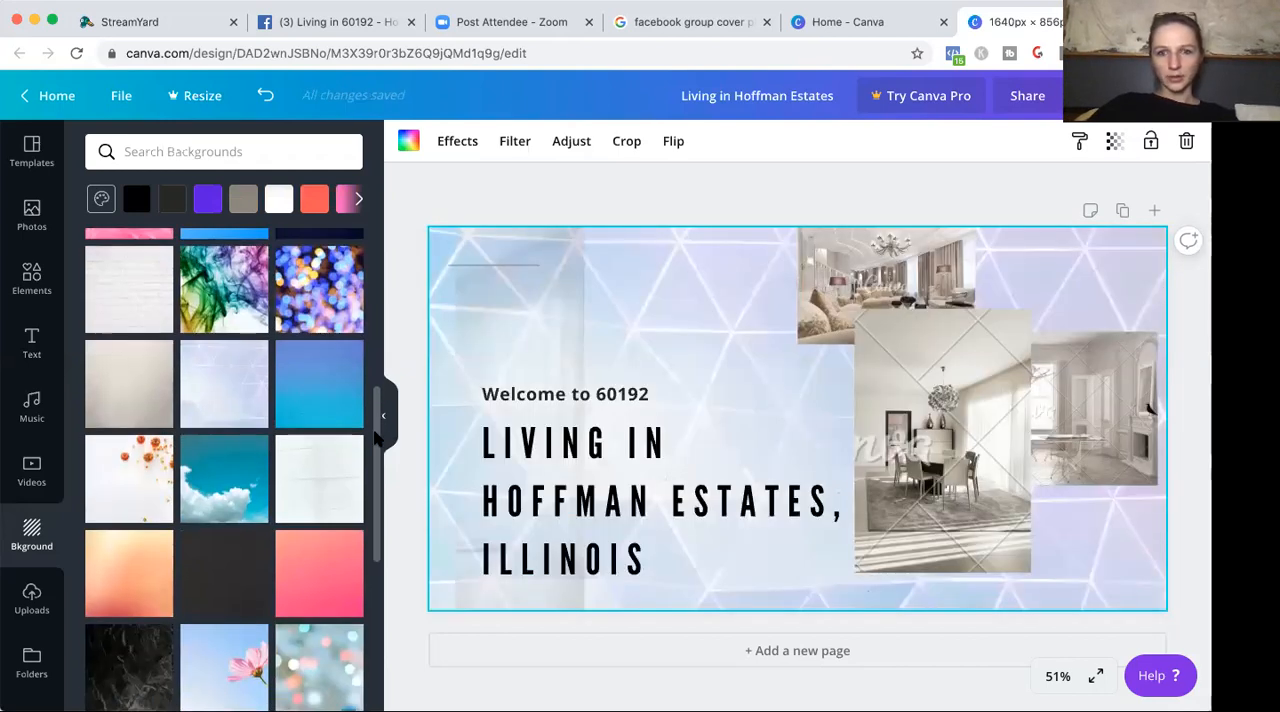
scroll(378, 438, down, 5)
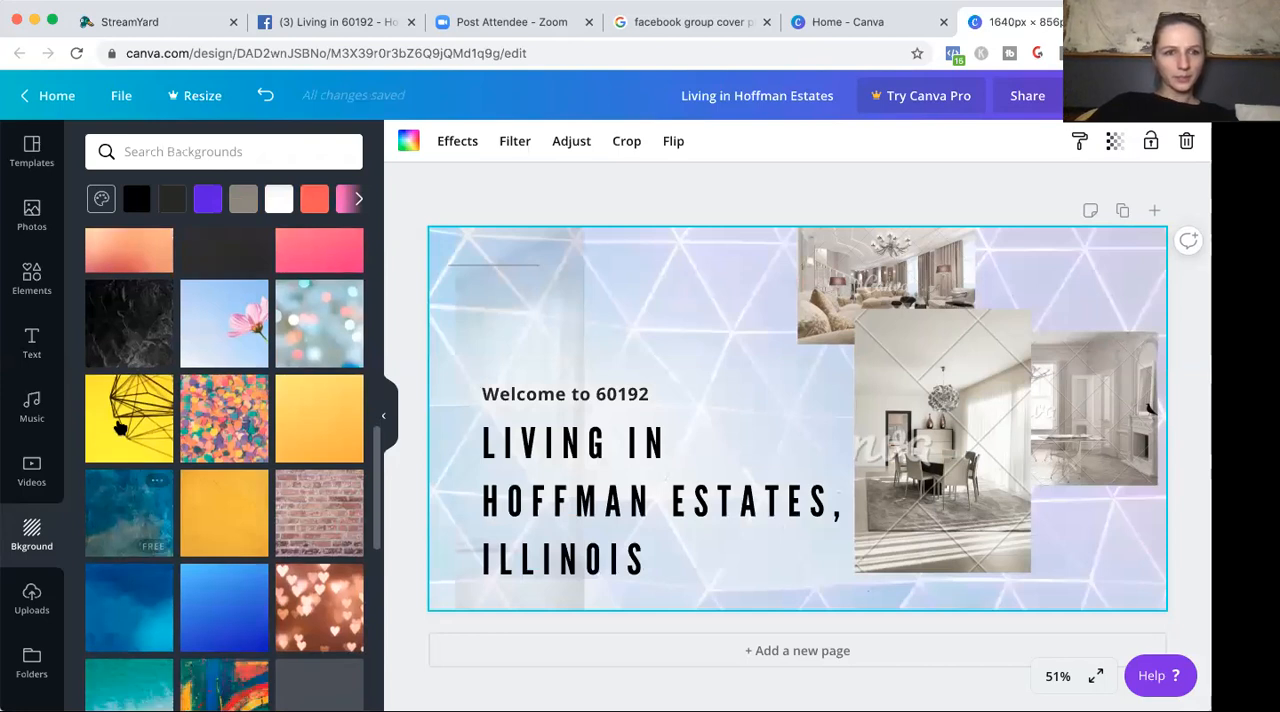
click(119, 428)
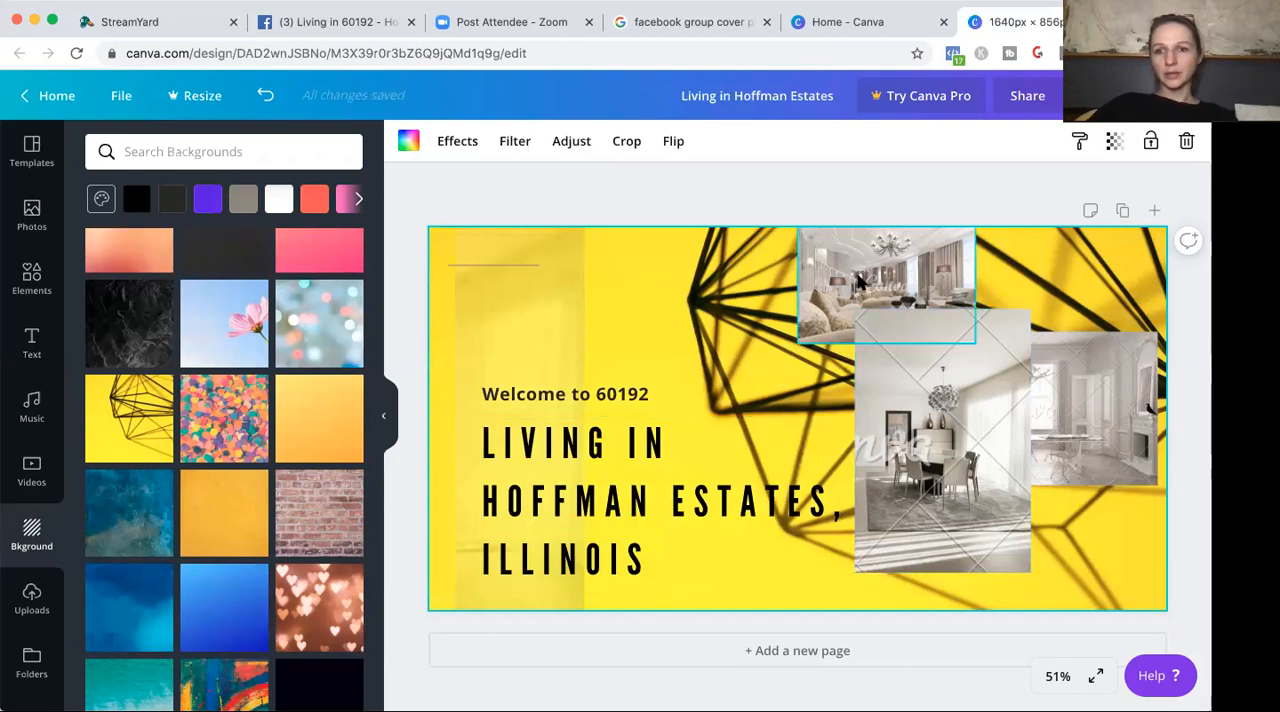
click(306, 403)
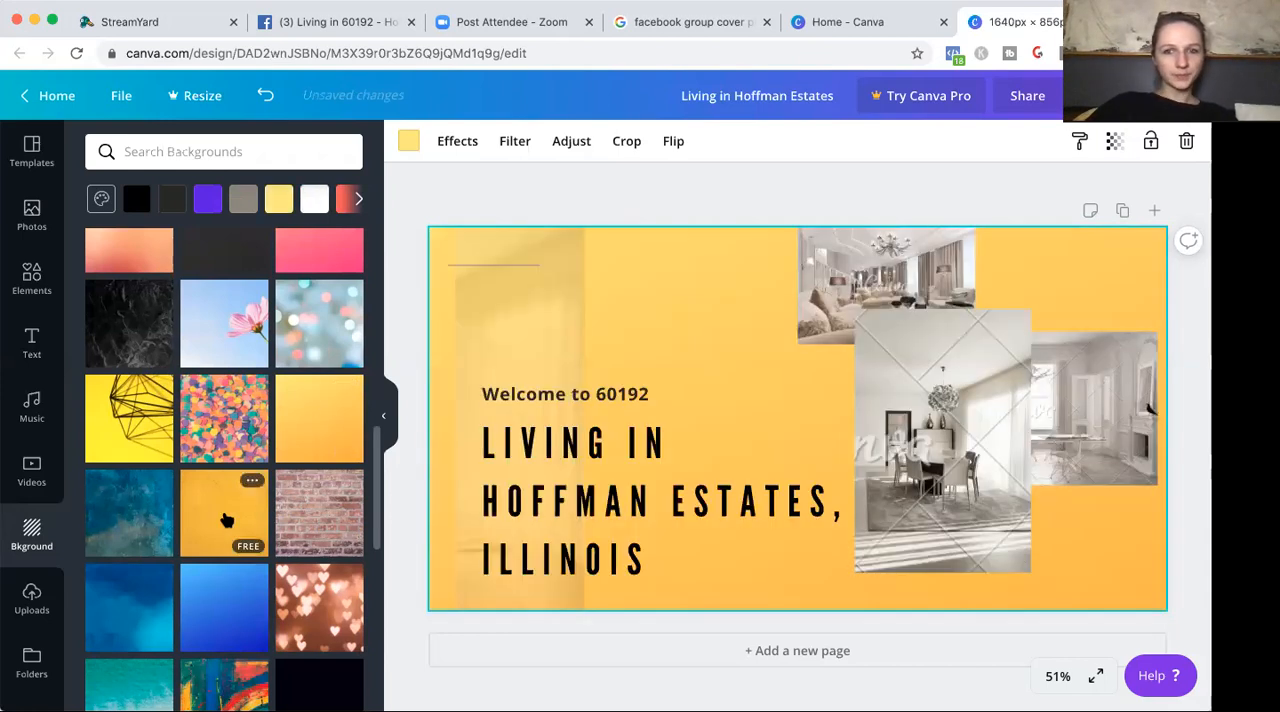
click(227, 520)
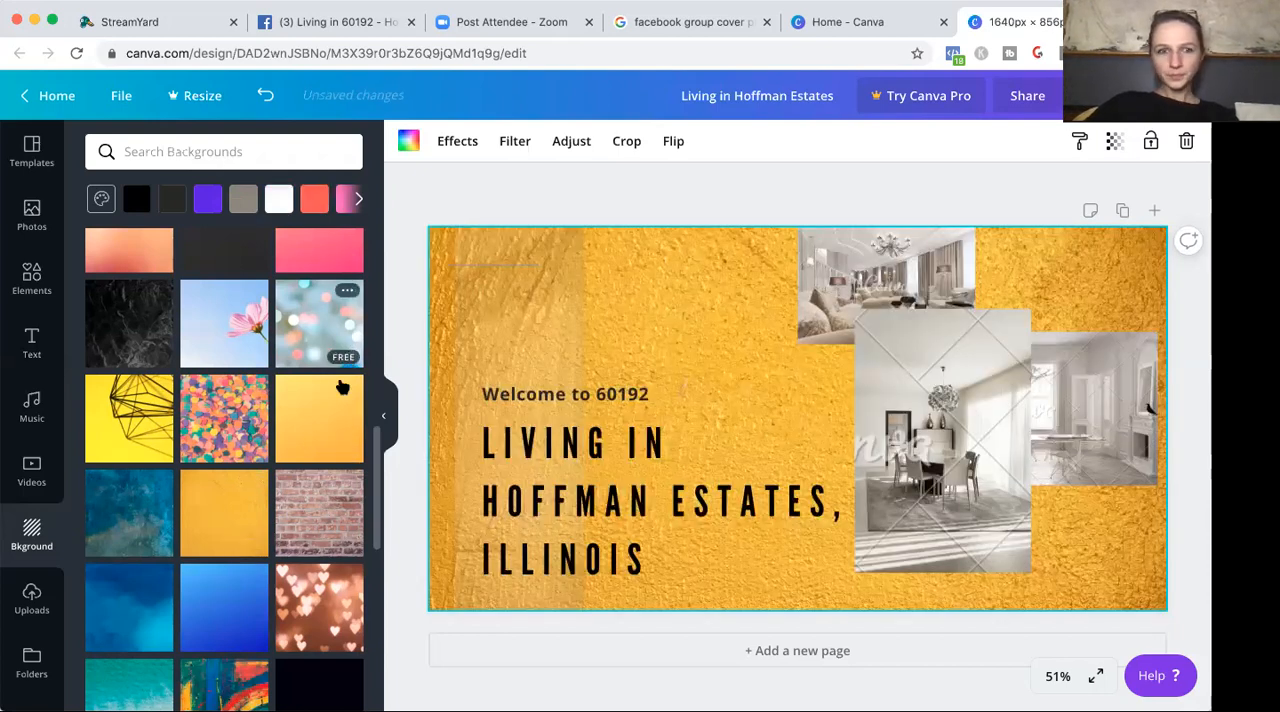
Replace the background with the yellow-and-orange painted wall image and accept its existing crop.
scroll(376, 463, down, 5)
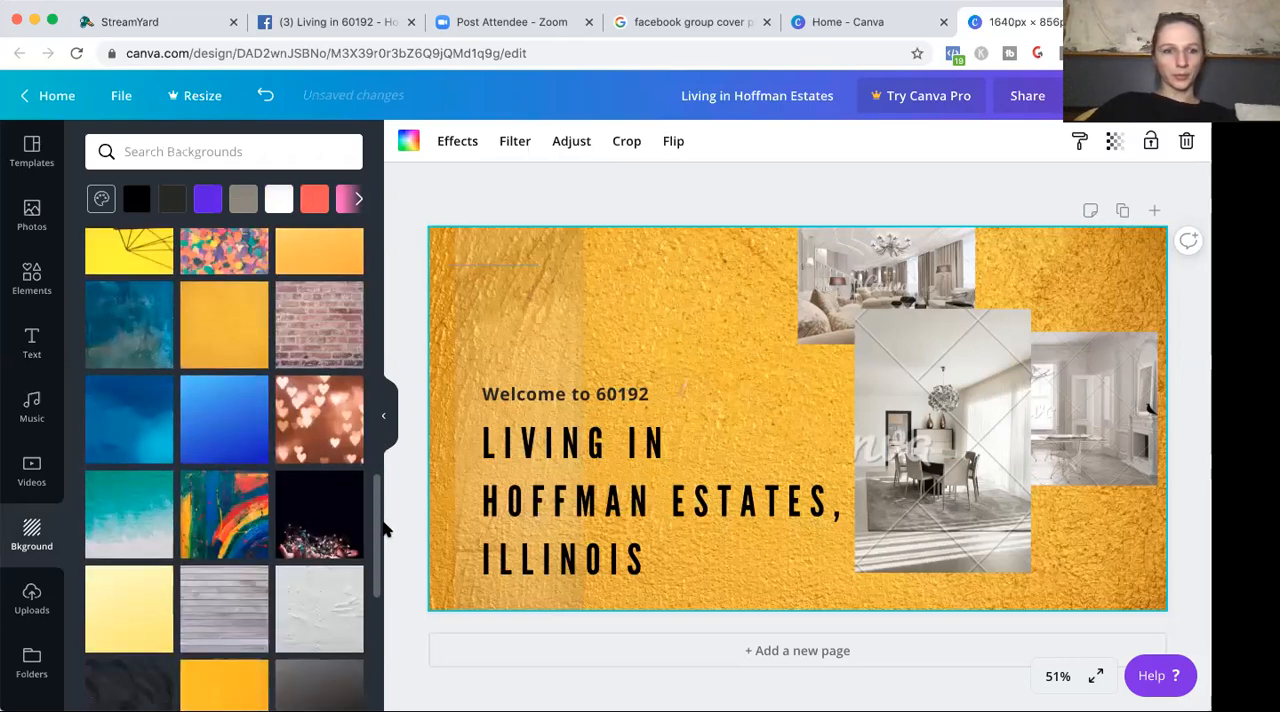
click(222, 481)
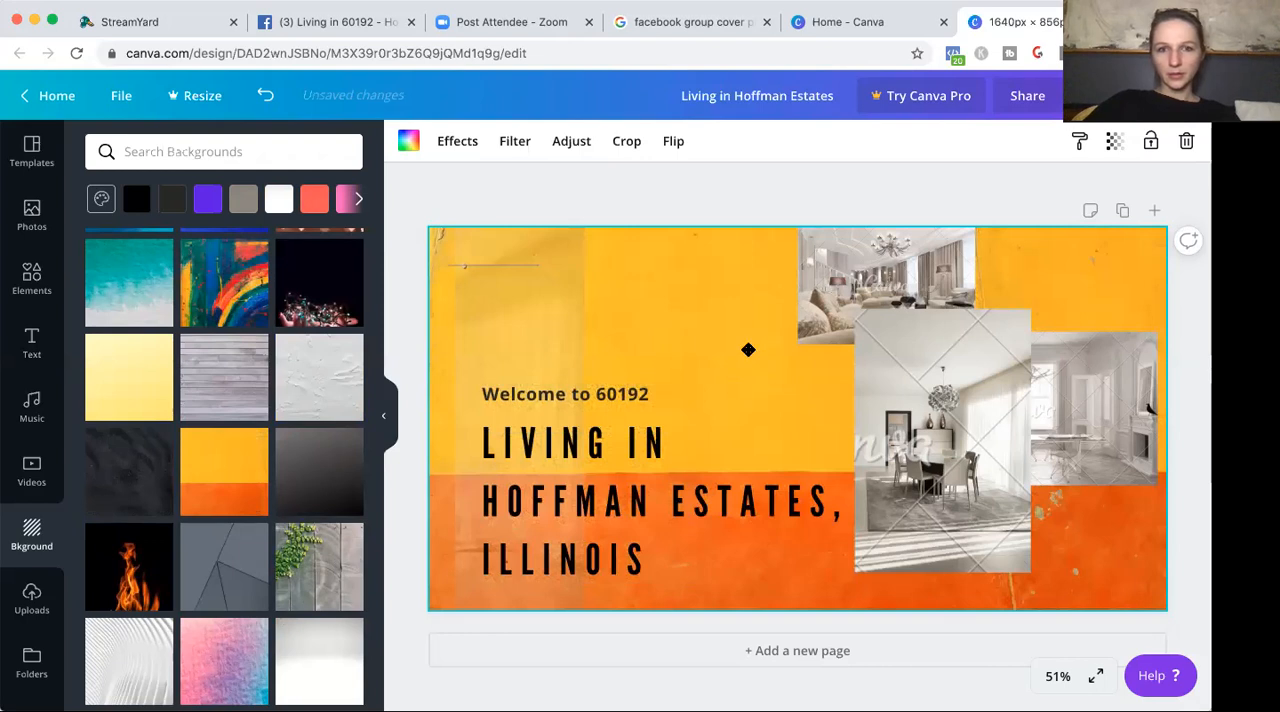
double_click(748, 350)
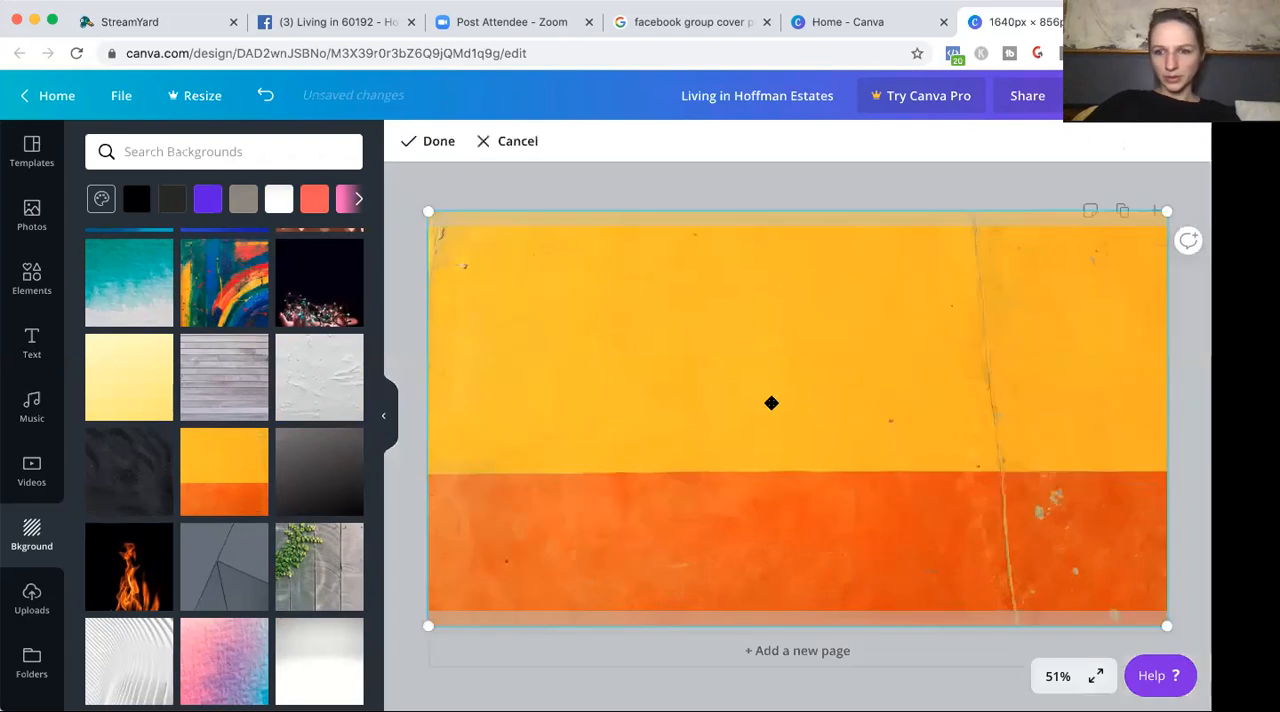
click(442, 143)
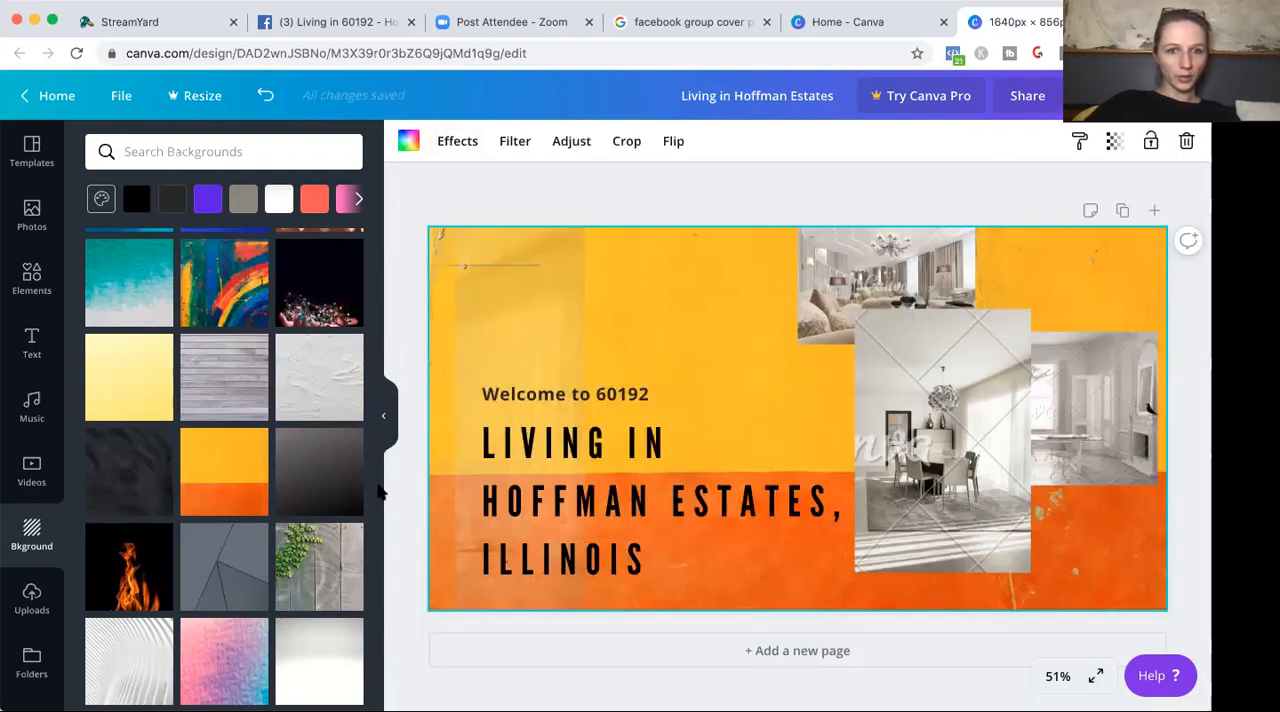
Try the plain golden-yellow gradient from further down the background library on the cover.
scroll(370, 500, down, 5)
scroll(370, 632, down, 5)
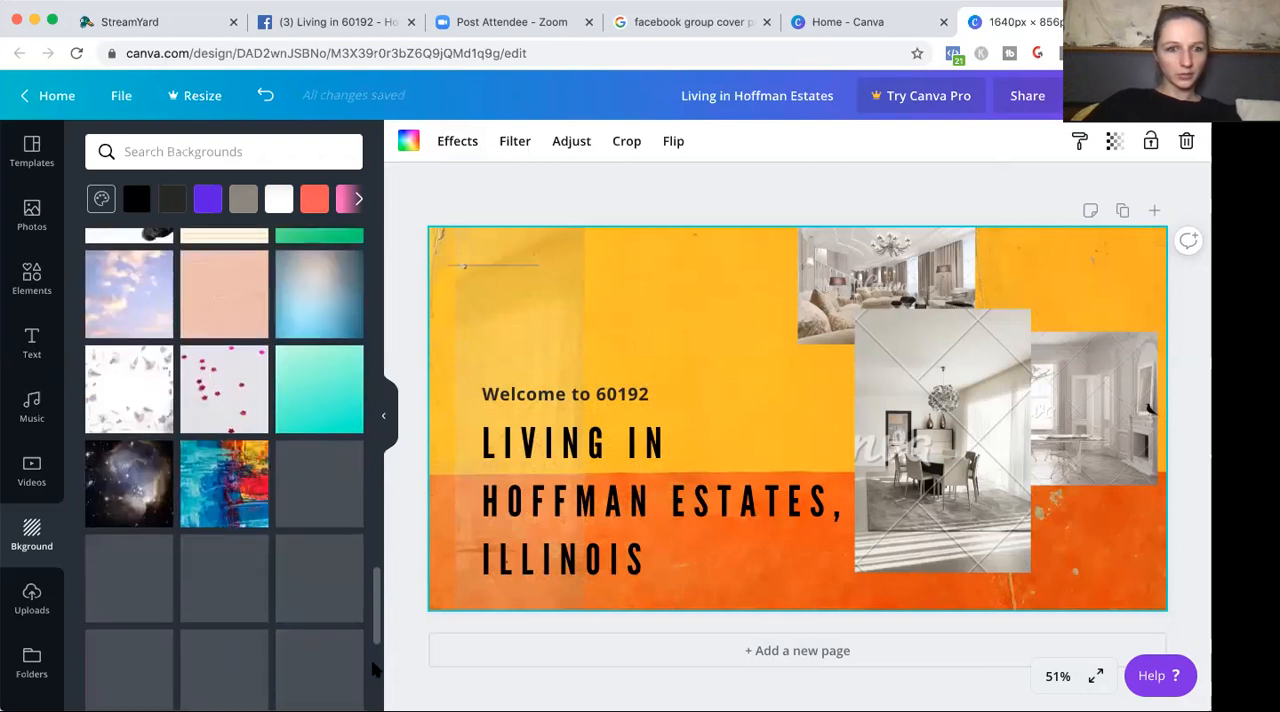
scroll(376, 605, down, 2)
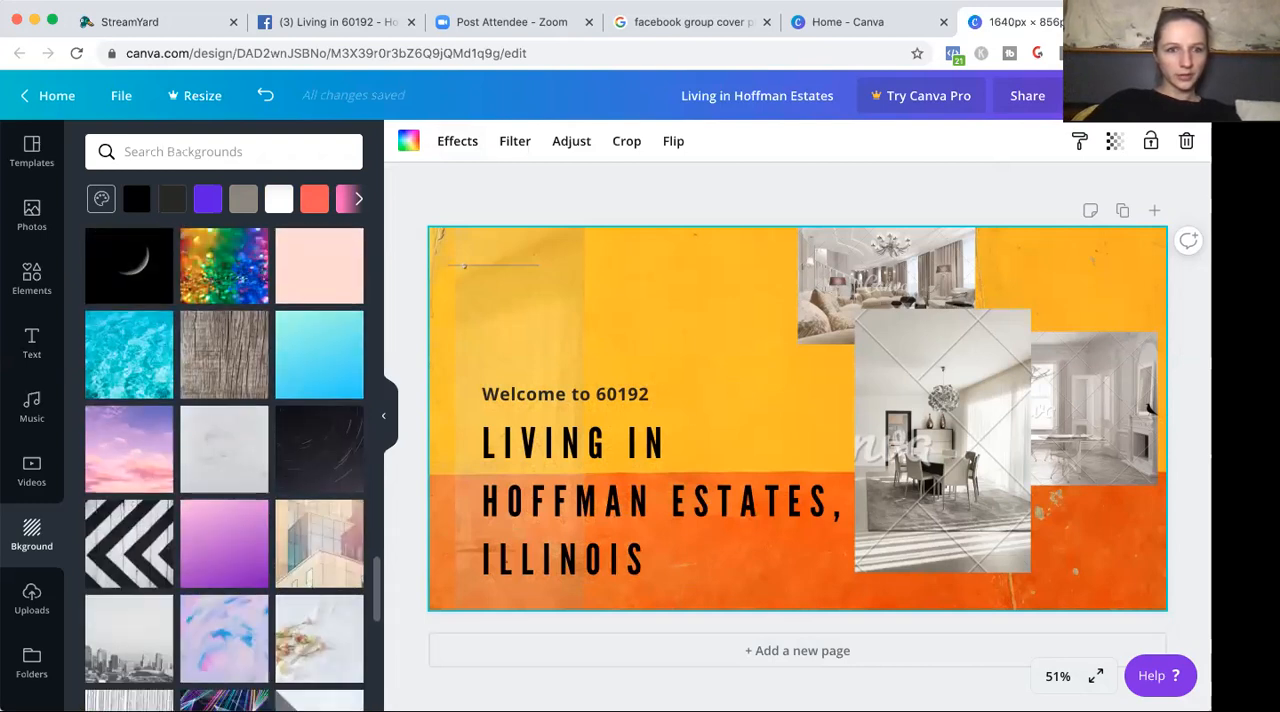
scroll(376, 605, down, 10)
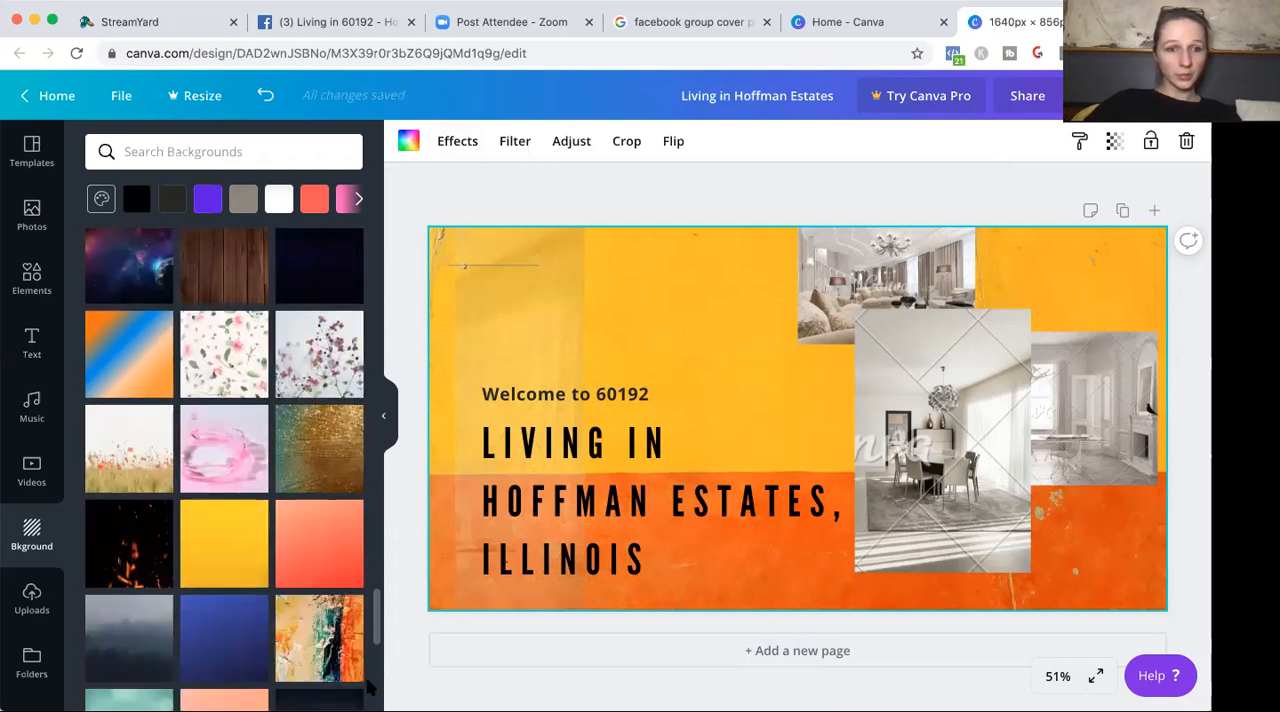
click(237, 550)
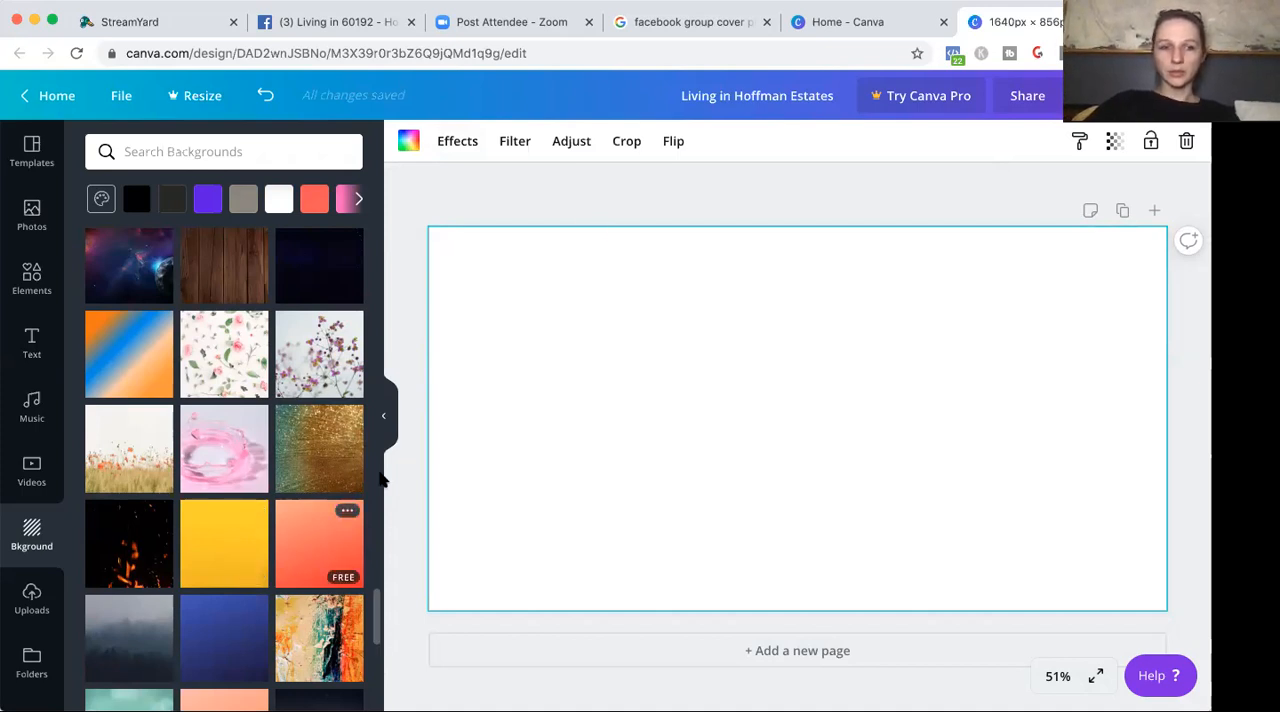
Browse the rest of the background library for alternative cover backgrounds.
drag(376, 610, 368, 686)
scroll(366, 685, down, 3)
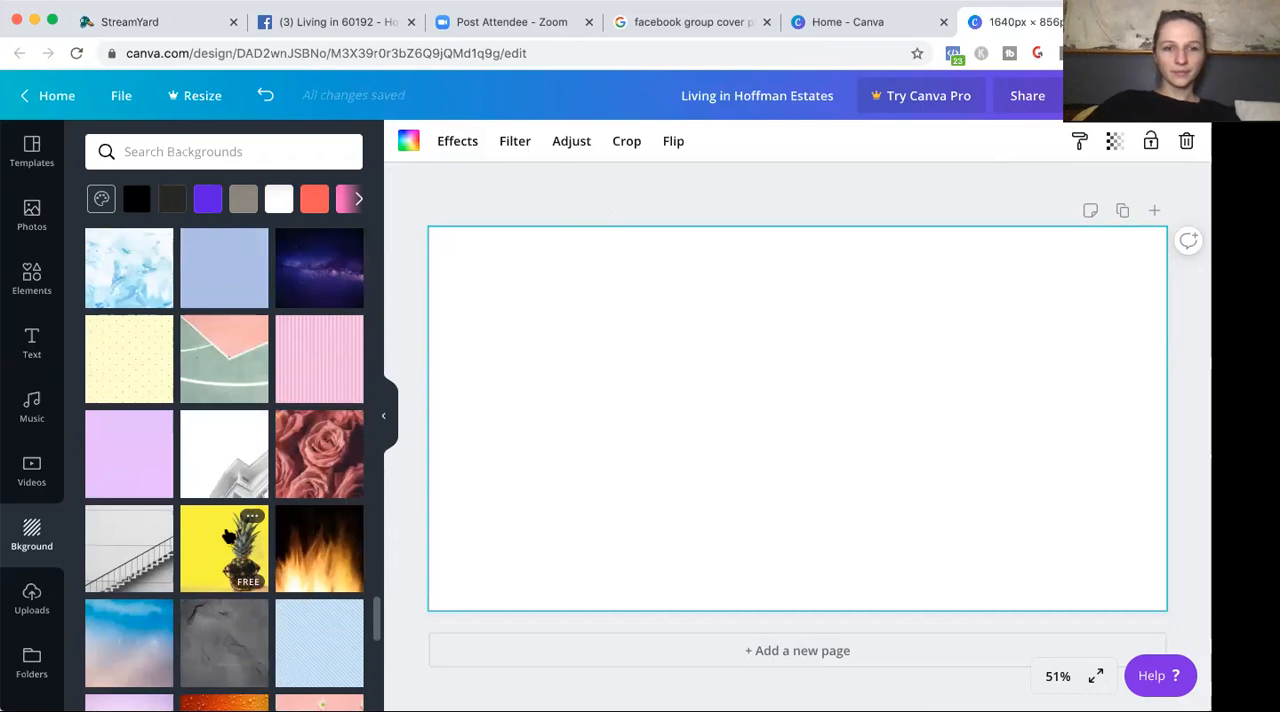
scroll(381, 660, down, 10)
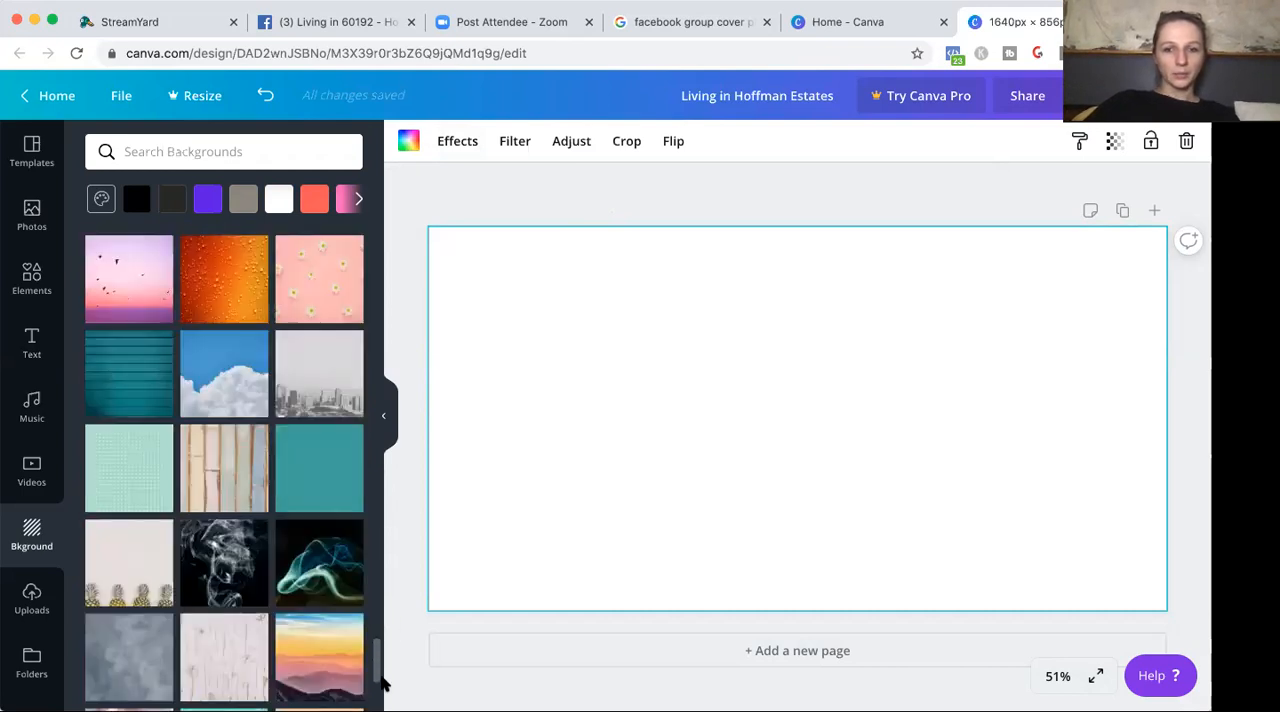
scroll(224, 470, down, 5)
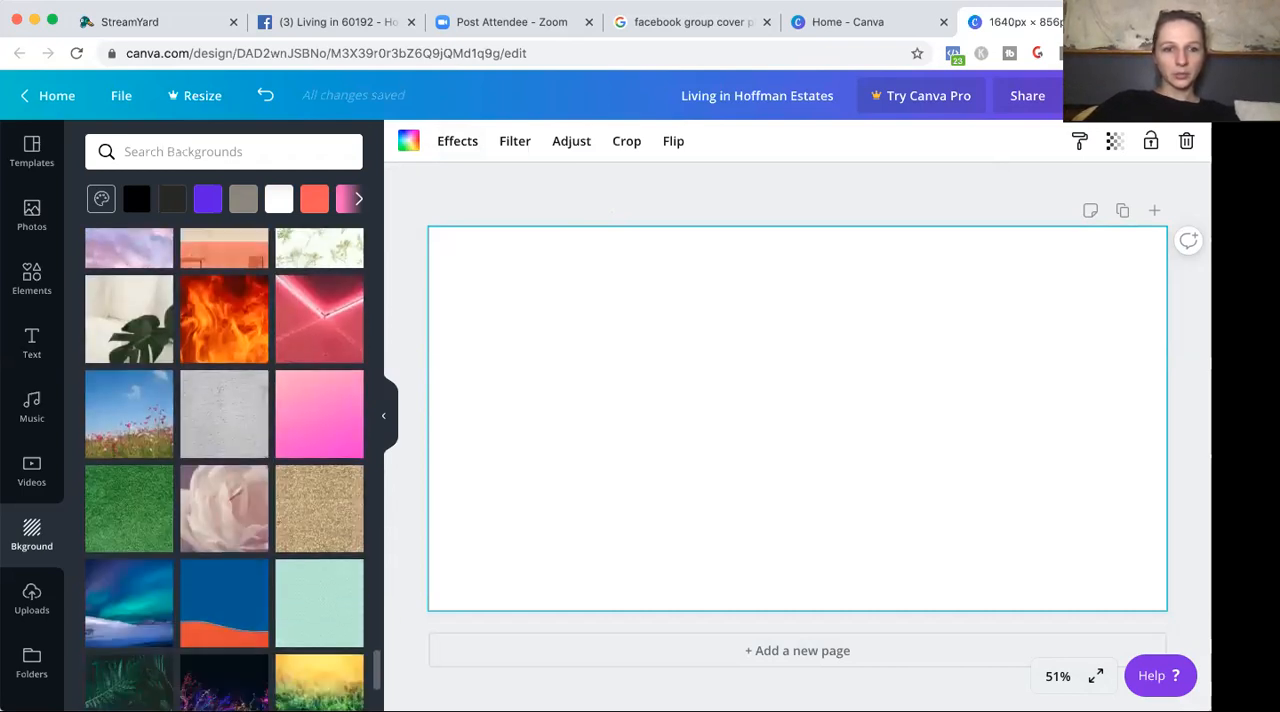
scroll(401, 662, up, 10)
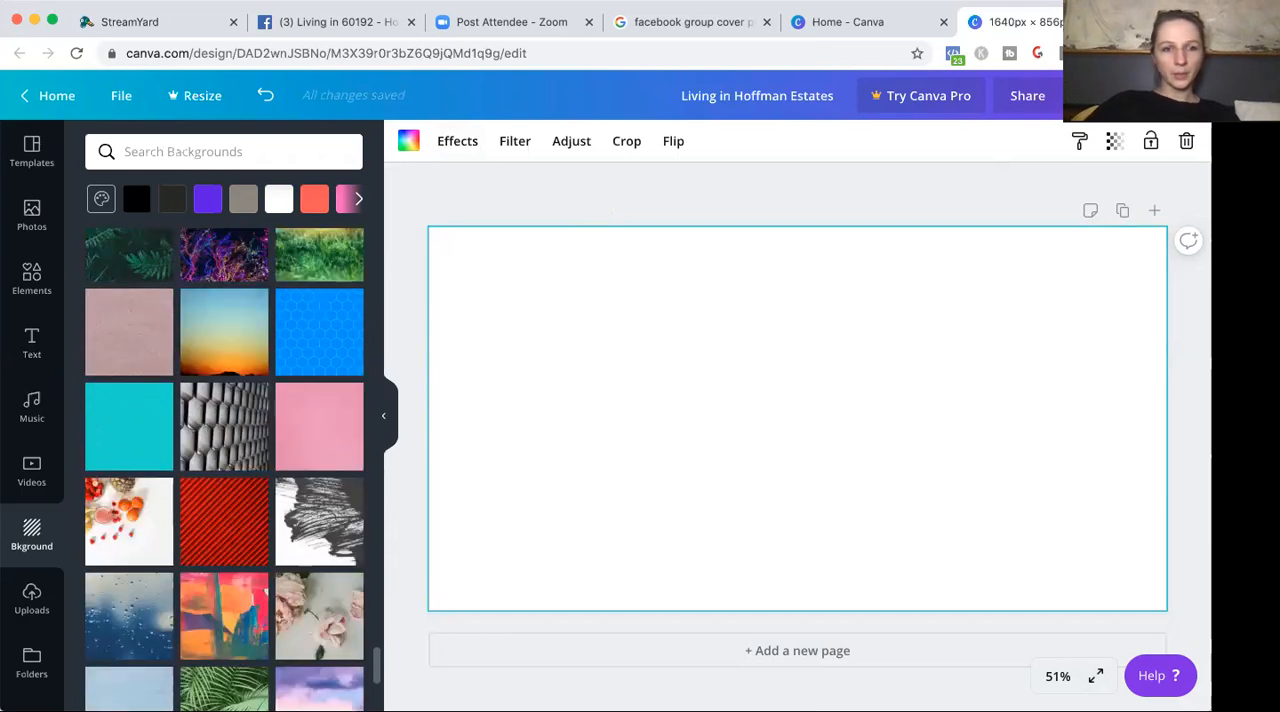
scroll(401, 662, up, 10)
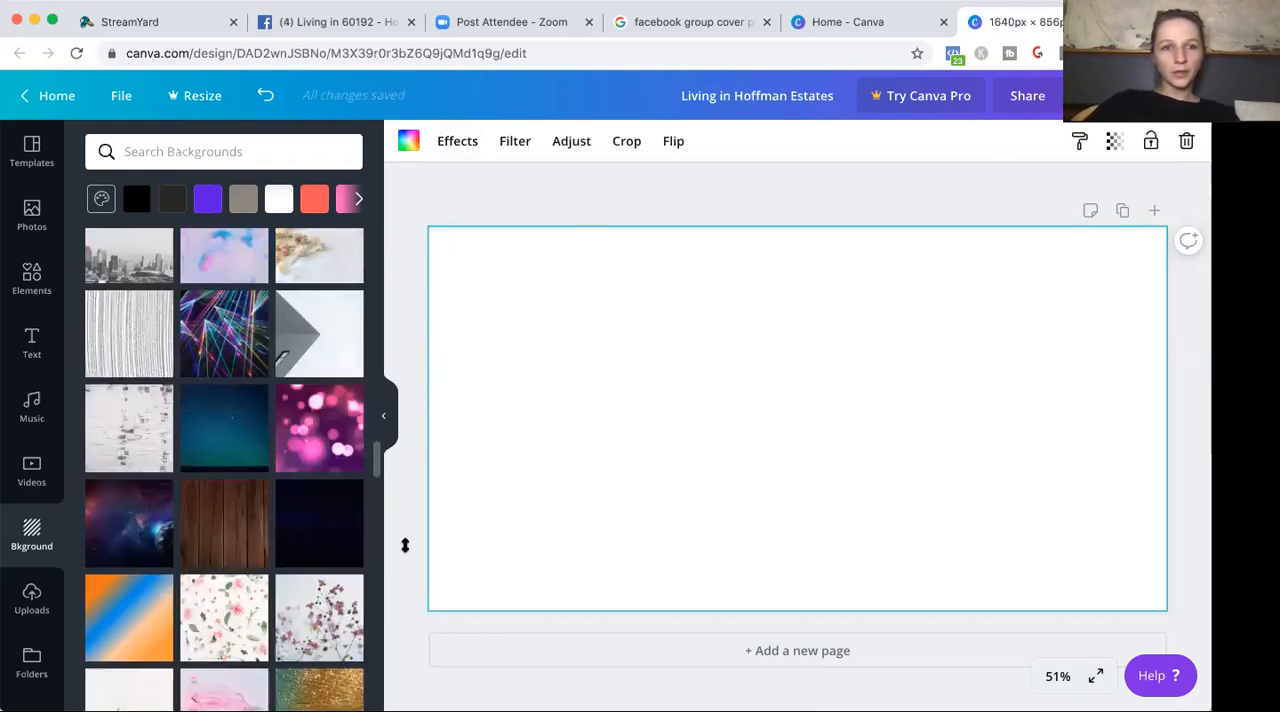
scroll(410, 560, down, 5)
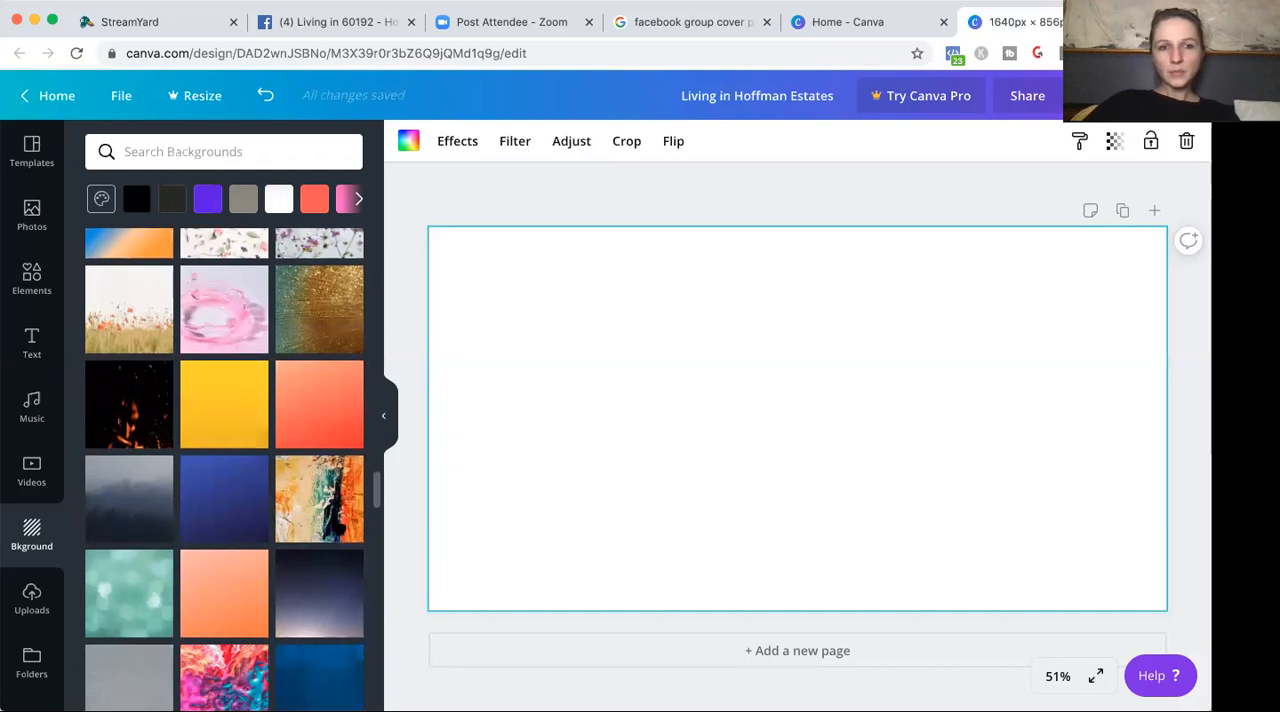
Deselect the cover's background and undo the last background change.
click(422, 180)
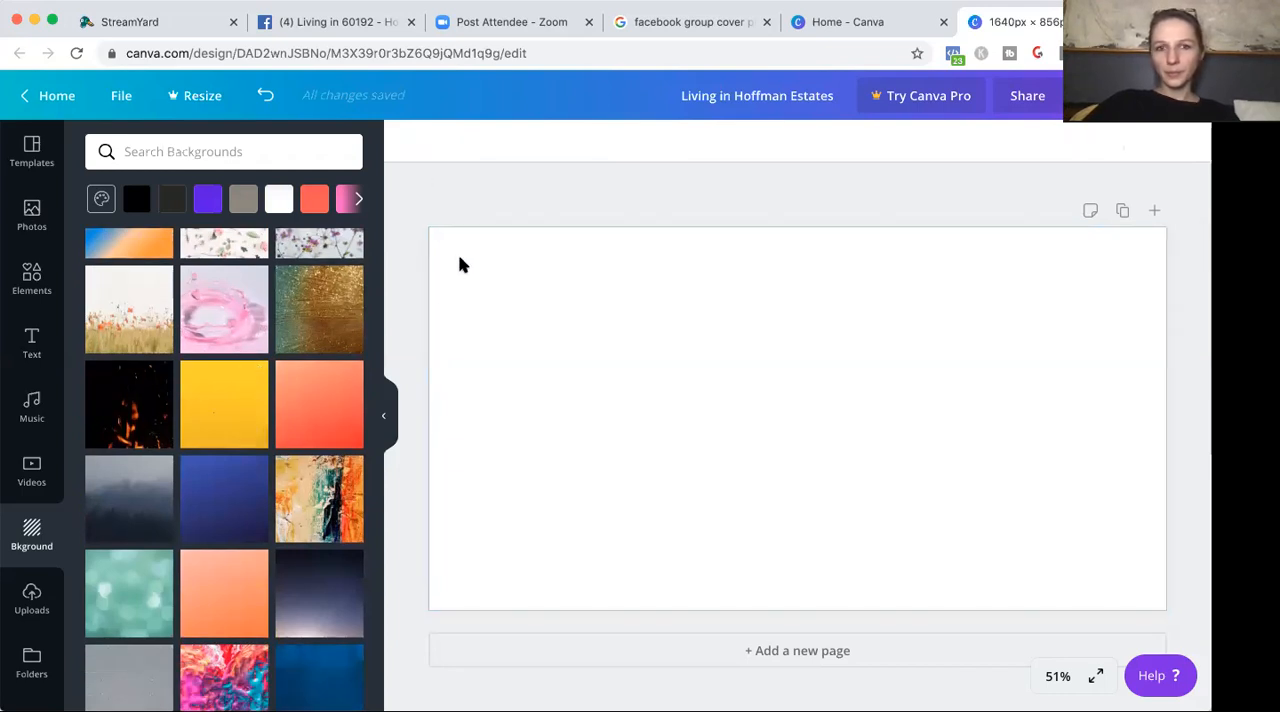
click(265, 95)
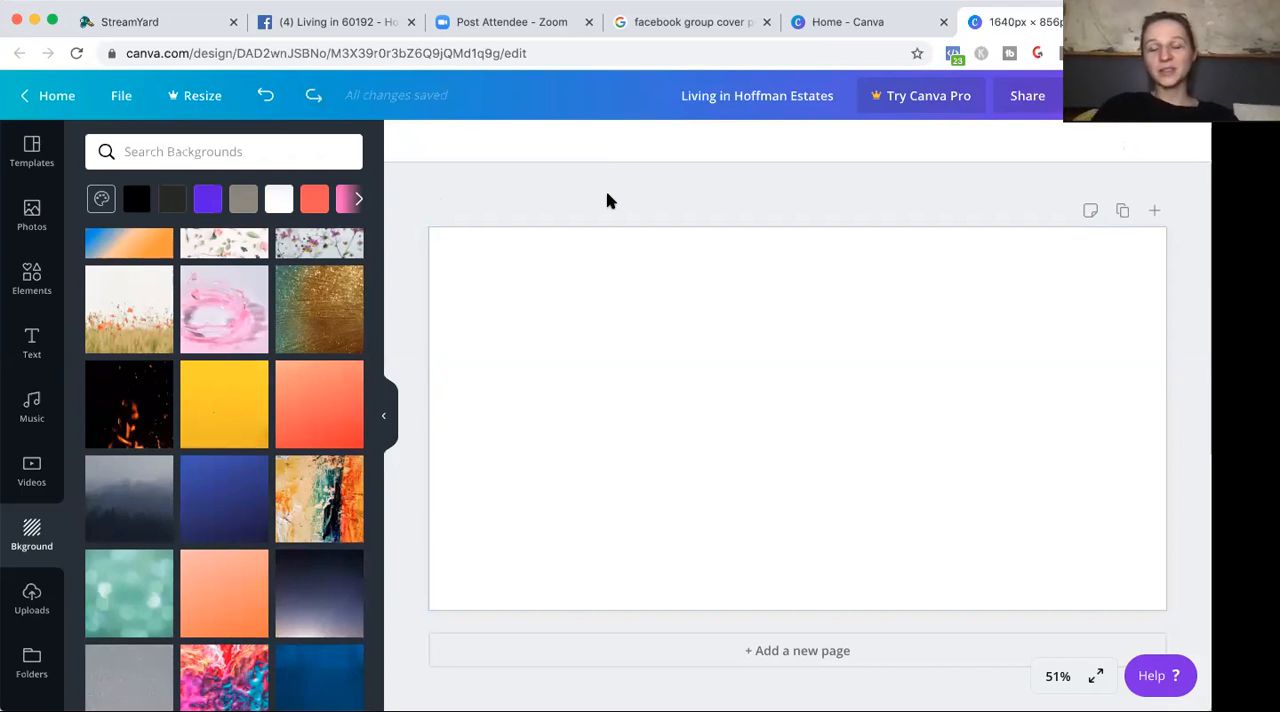
Check the Facebook group's page with its empty cover area, and return to the Canva cover design.
click(868, 22)
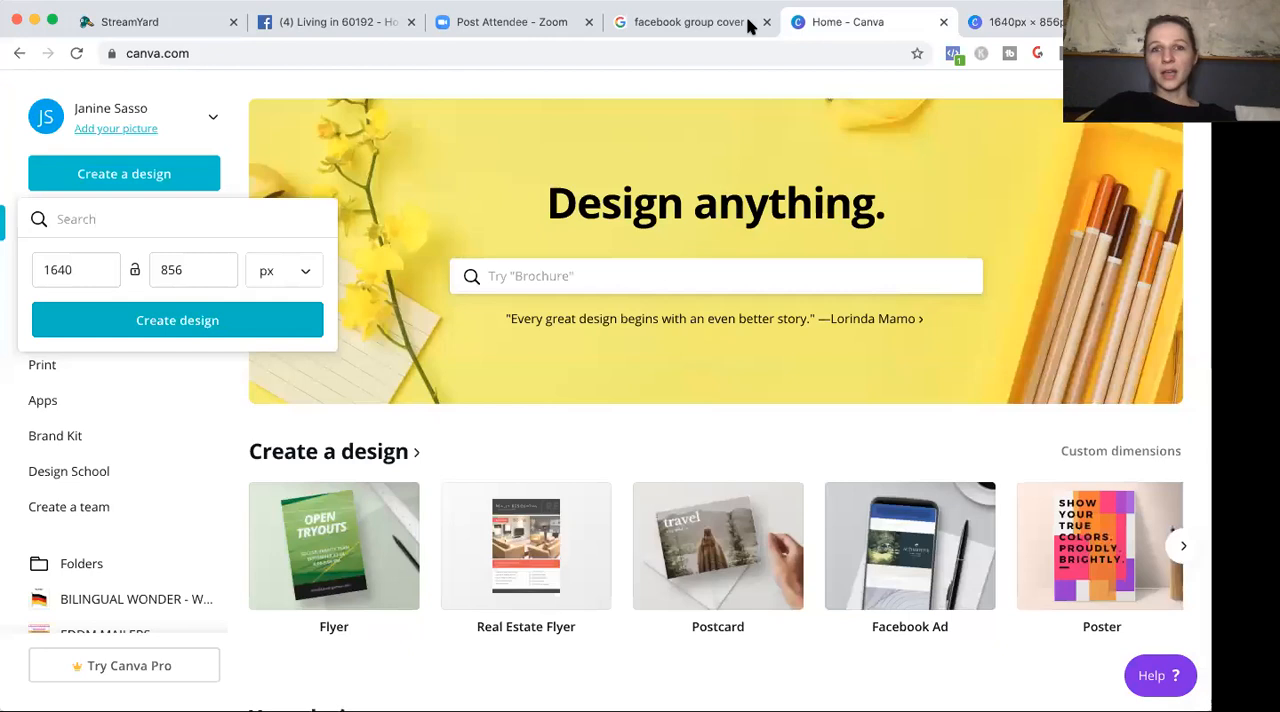
click(678, 30)
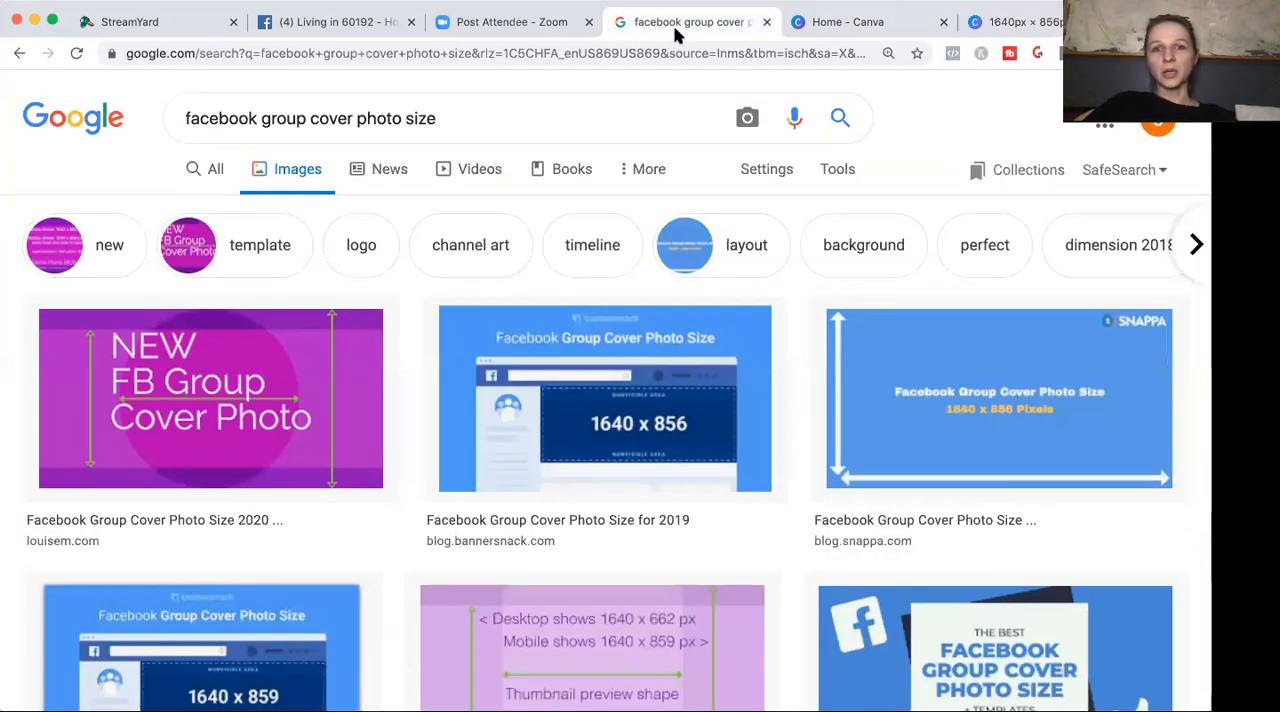
click(565, 30)
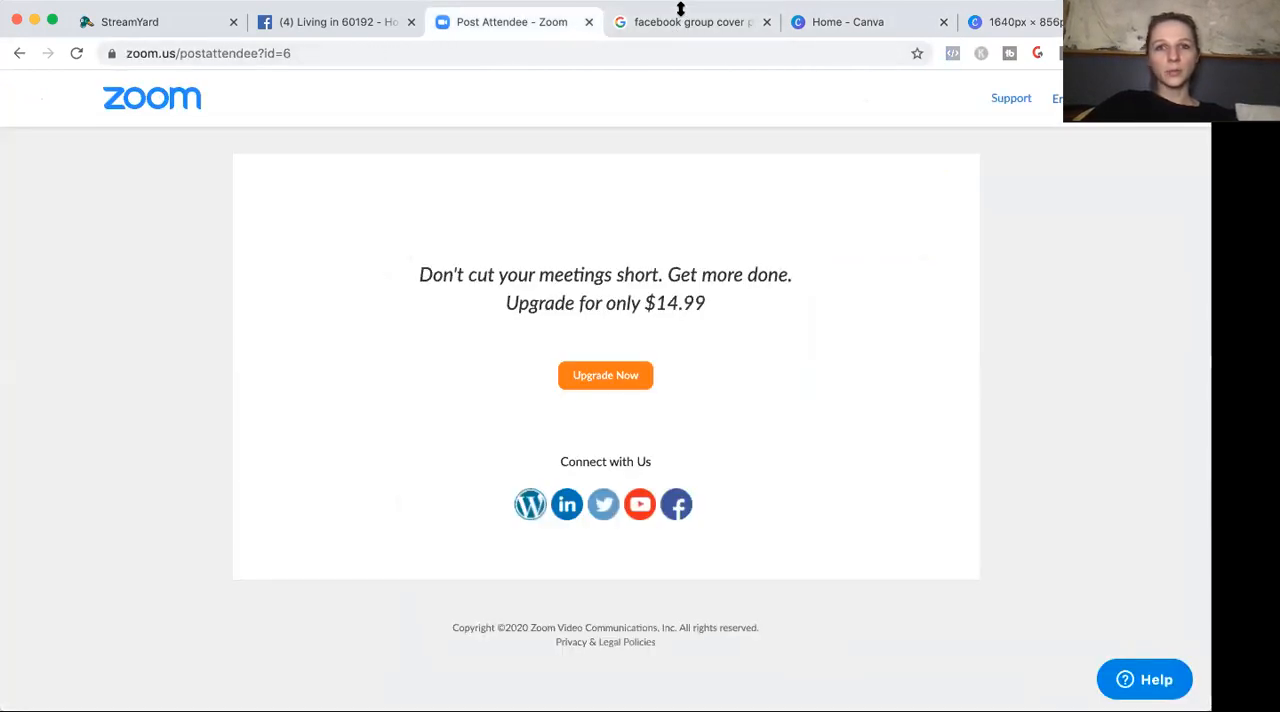
click(290, 23)
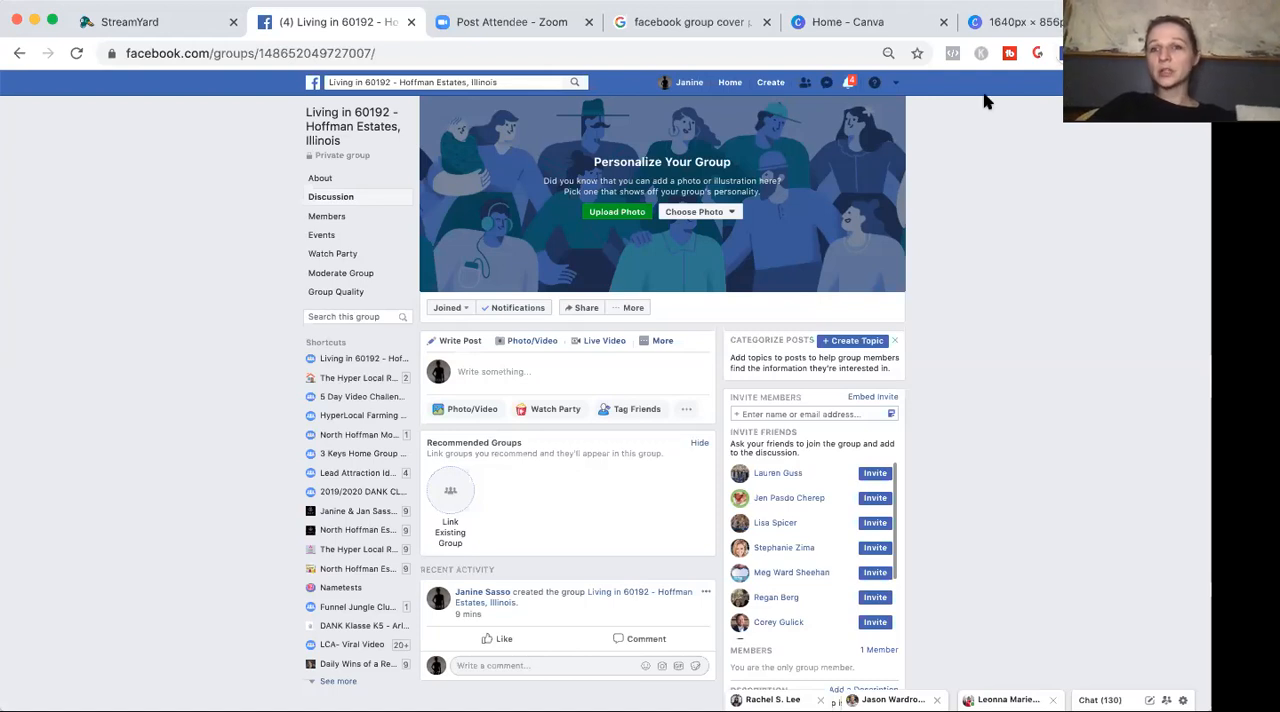
click(978, 33)
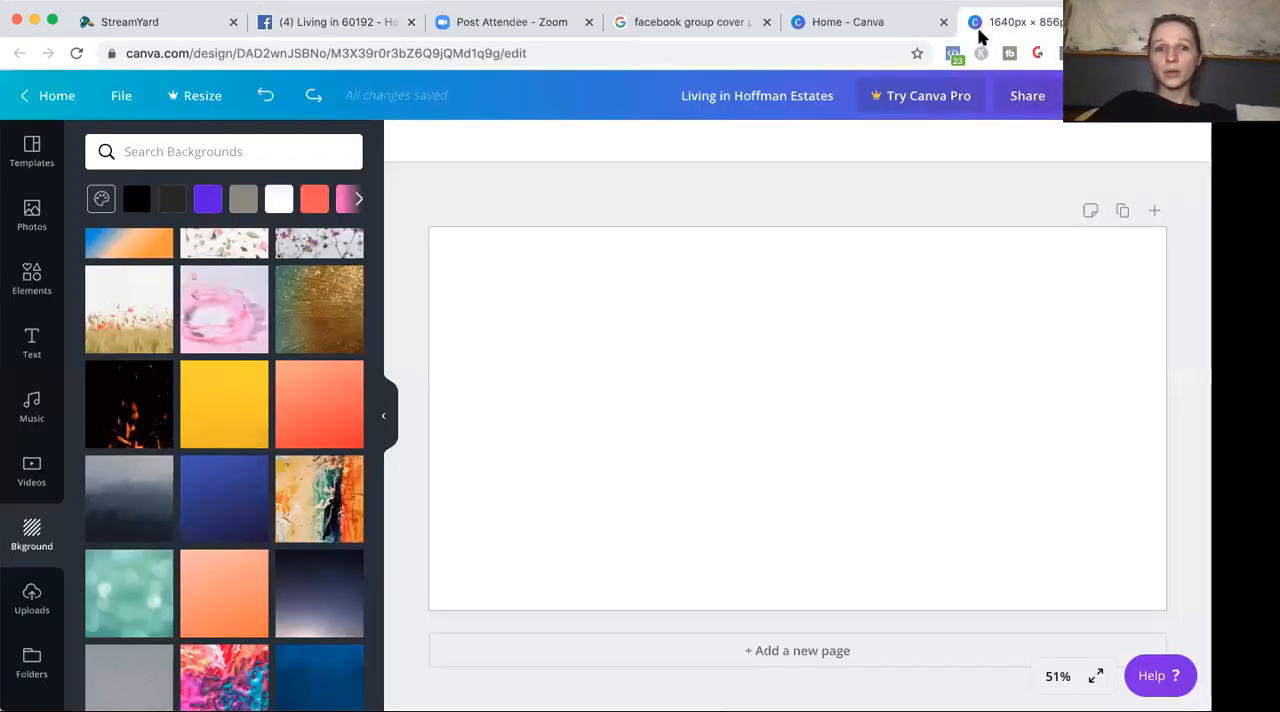